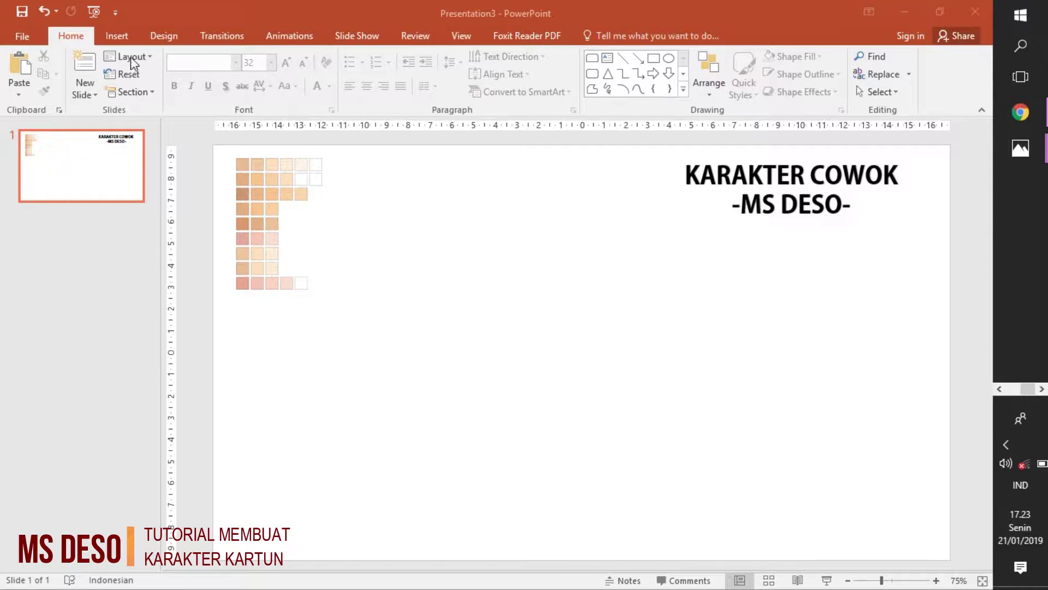
Select the skin-tone swatch picture, deselect it, and switch to the Insert ribbon
{"action": "left_click", "coordinate": [279, 206]}
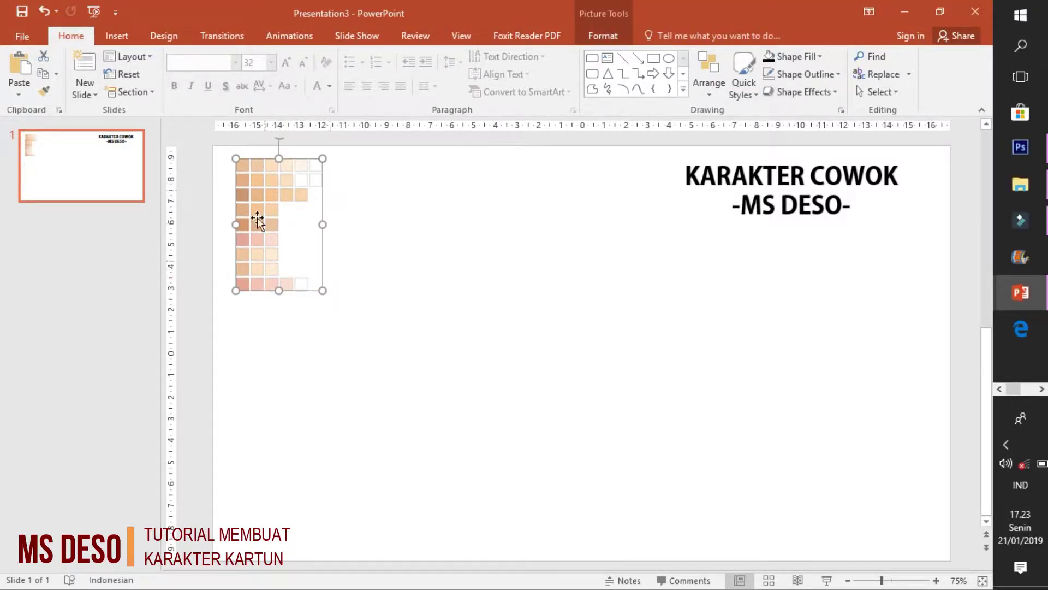
{"action": "left_click", "coordinate": [382, 319]}
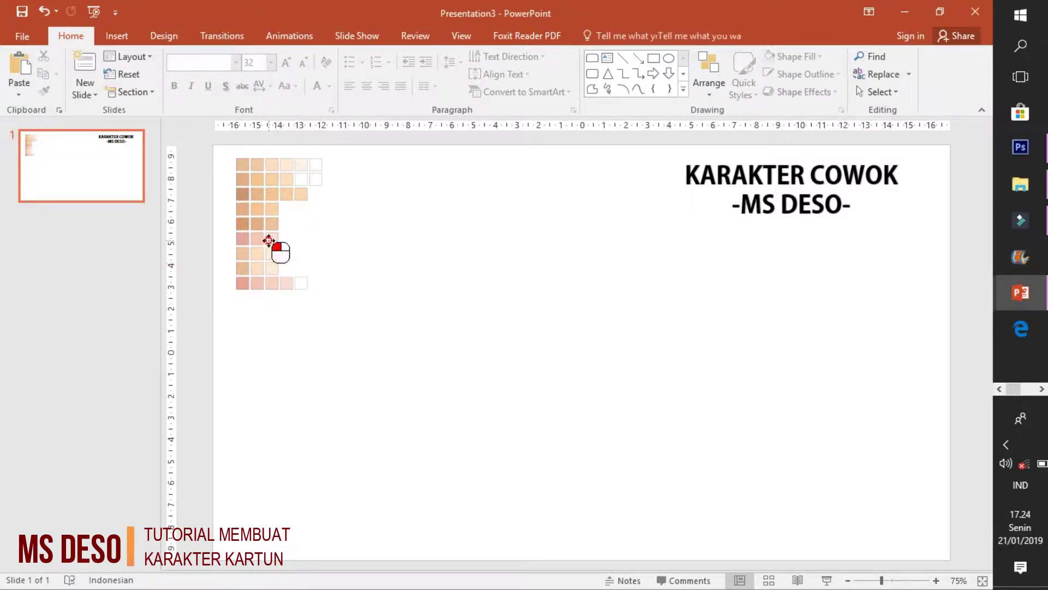
{"action": "left_click", "coordinate": [277, 244]}
{"action": "left_click", "coordinate": [356, 420]}
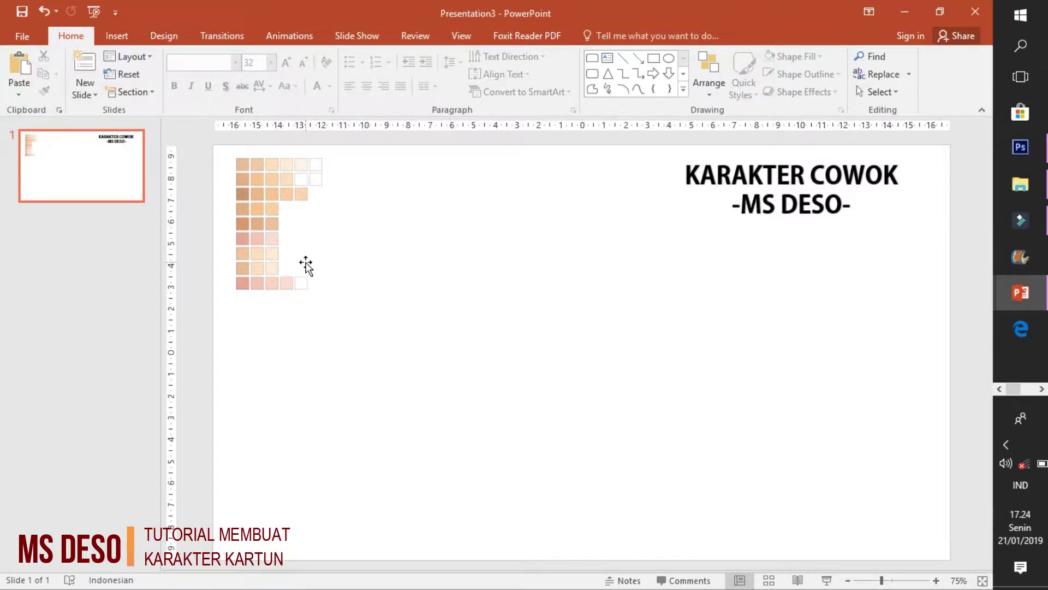
{"action": "left_click", "coordinate": [128, 43]}
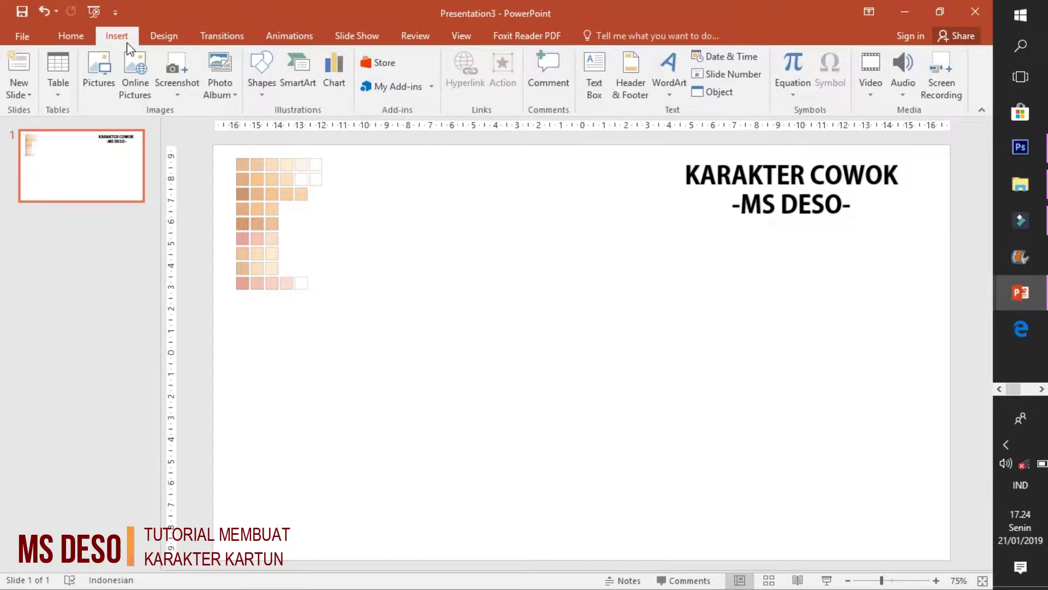
{"action": "left_click", "coordinate": [71, 37]}
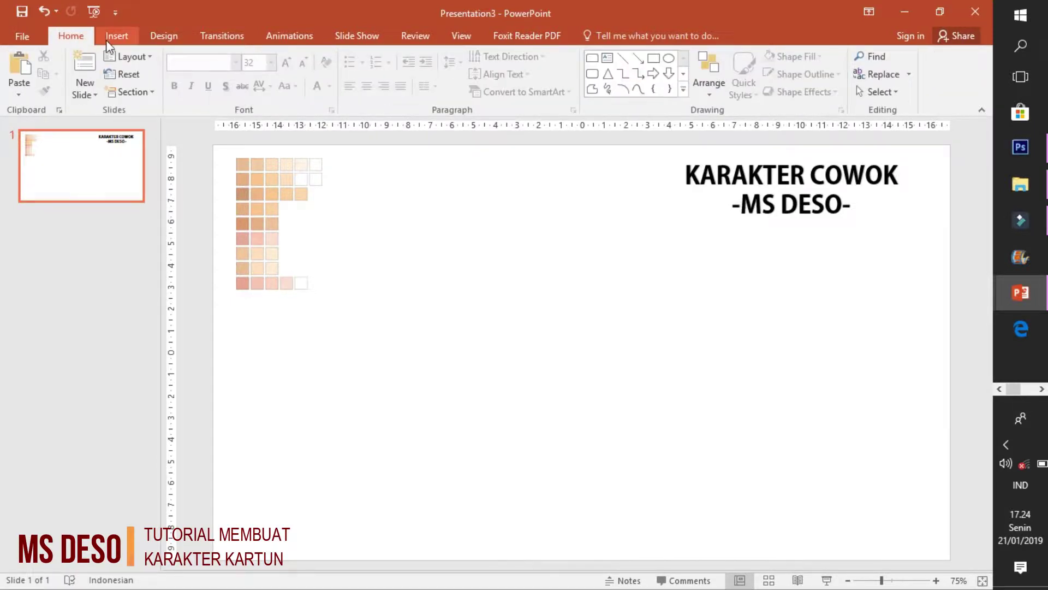
{"action": "left_click", "coordinate": [112, 38]}
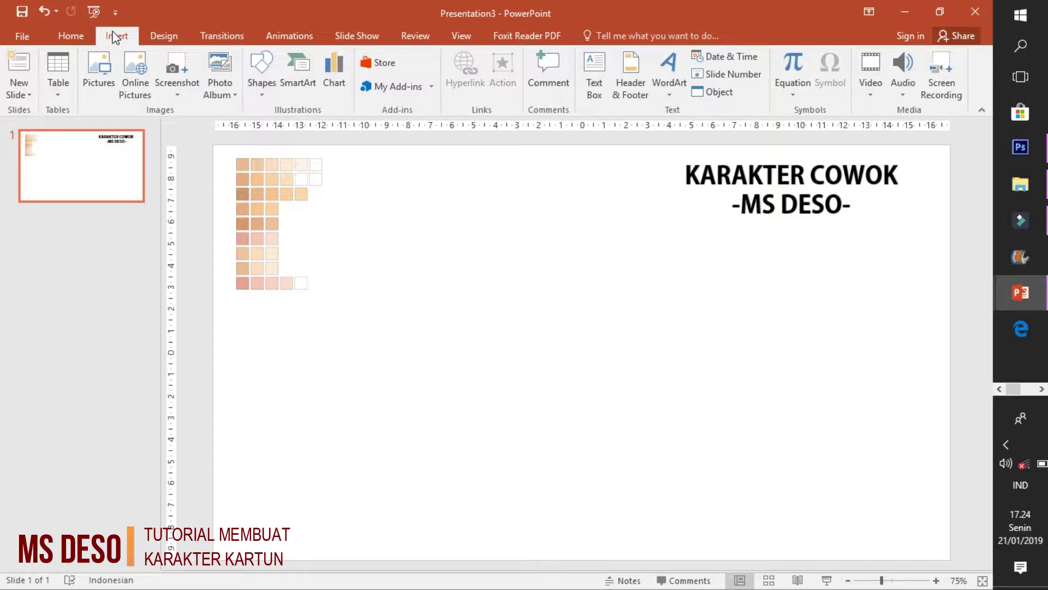
Draw a Round Same Side Corner Rectangle beside the swatches as the head
{"action": "left_click", "coordinate": [259, 97]}
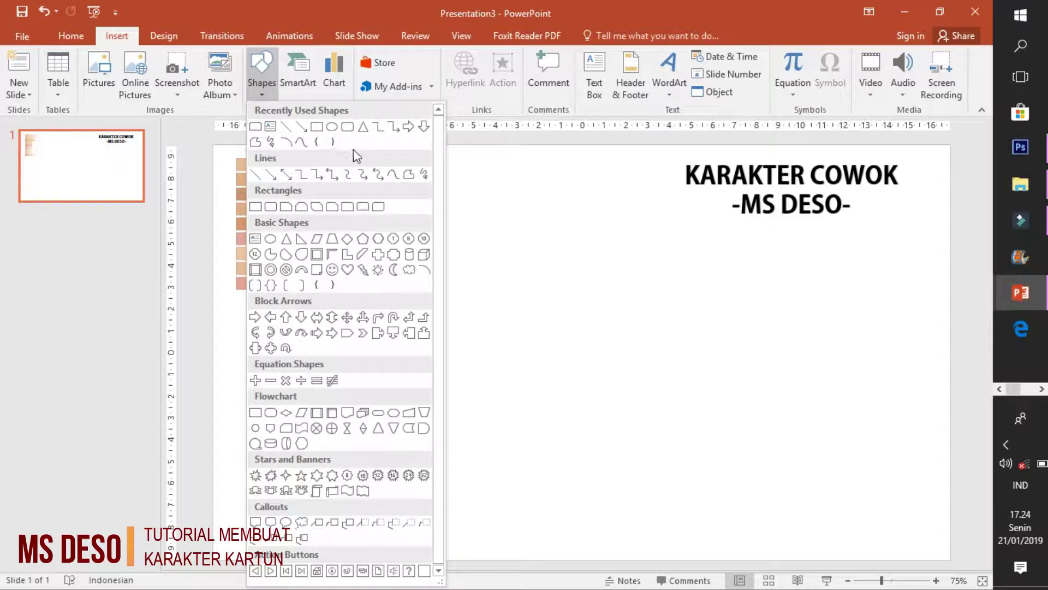
{"action": "left_click", "coordinate": [363, 206]}
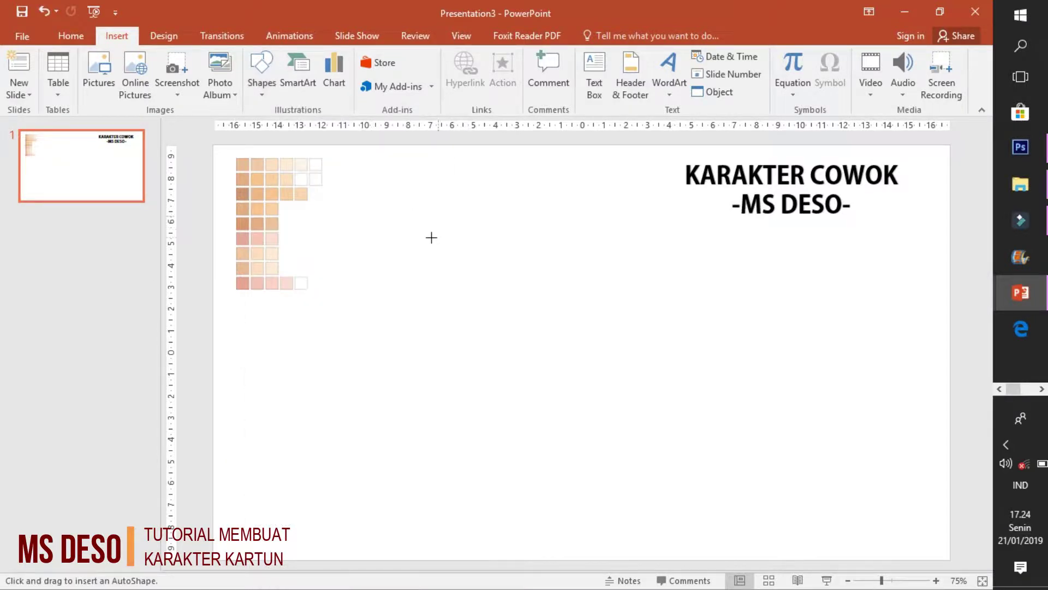
{"action": "left_click_drag", "start_coordinate": [411, 223], "coordinate": [501, 319]}
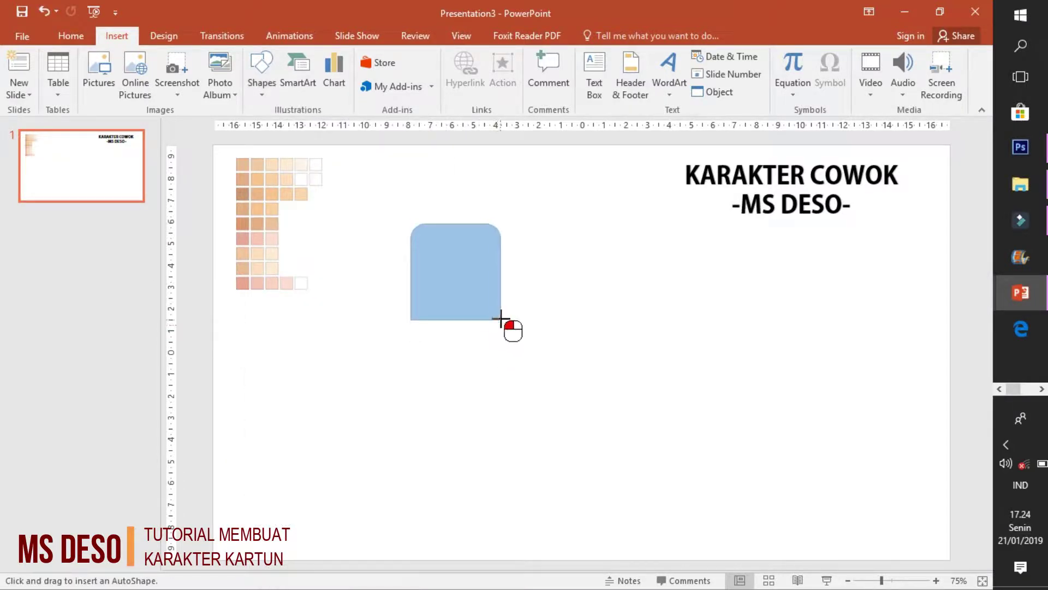
{"action": "left_click_drag", "start_coordinate": [500, 319], "coordinate": [487, 314]}
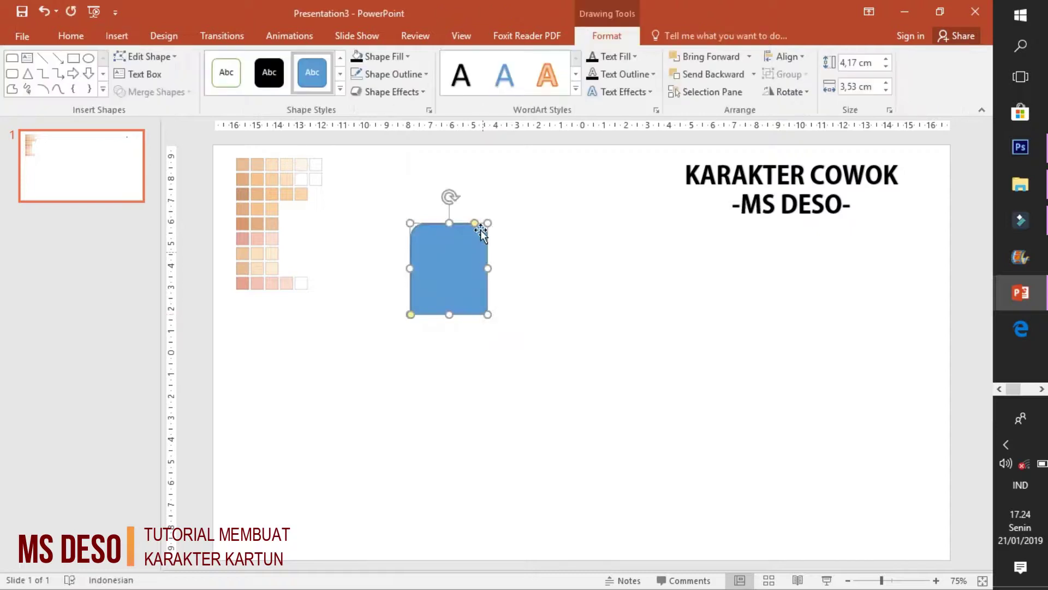
Flip the head shape 180° and drag its handles to curve the bottom and soften the top corners
{"action": "left_click_drag", "start_coordinate": [449, 195], "coordinate": [451, 392]}
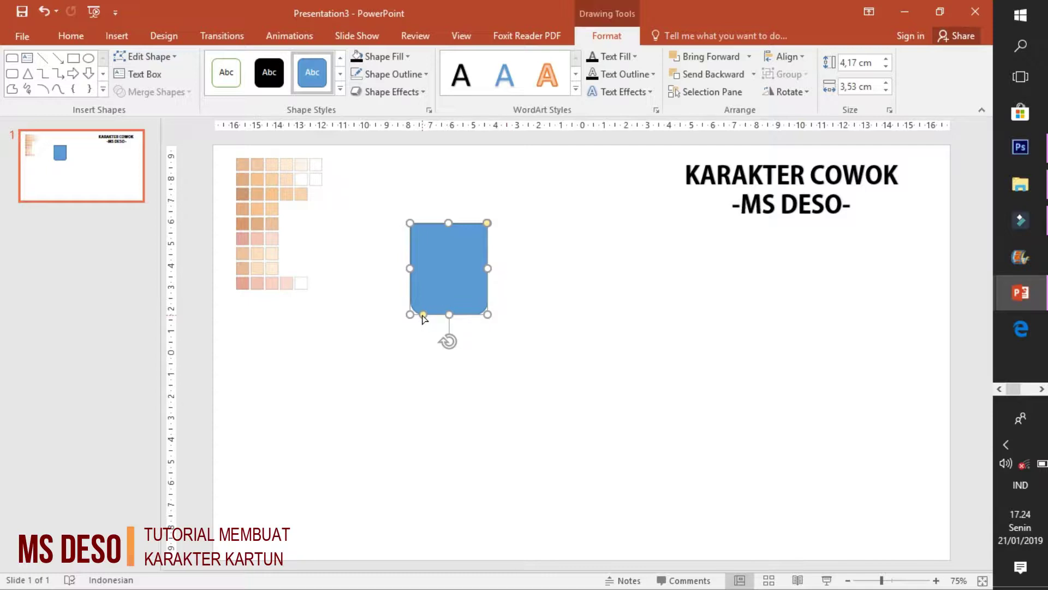
{"action": "mouse_move", "coordinate": [423, 315]}
{"action": "left_mouse_down"}
{"action": "mouse_move", "coordinate": [454, 297]}
{"action": "mouse_move", "coordinate": [438, 313]}
{"action": "left_mouse_up"}
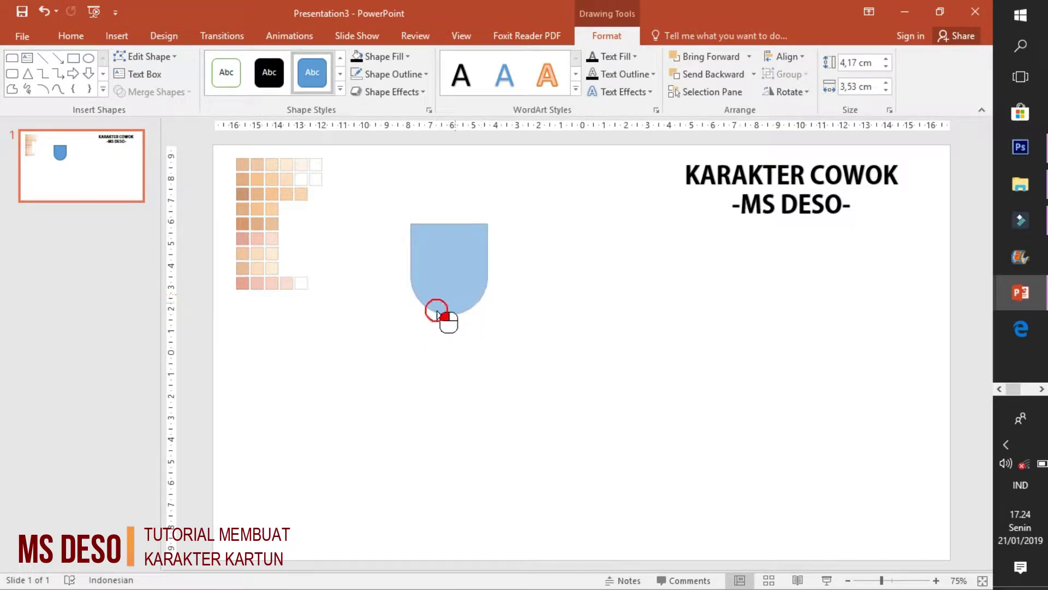
{"action": "left_click_drag", "start_coordinate": [438, 313], "coordinate": [475, 285]}
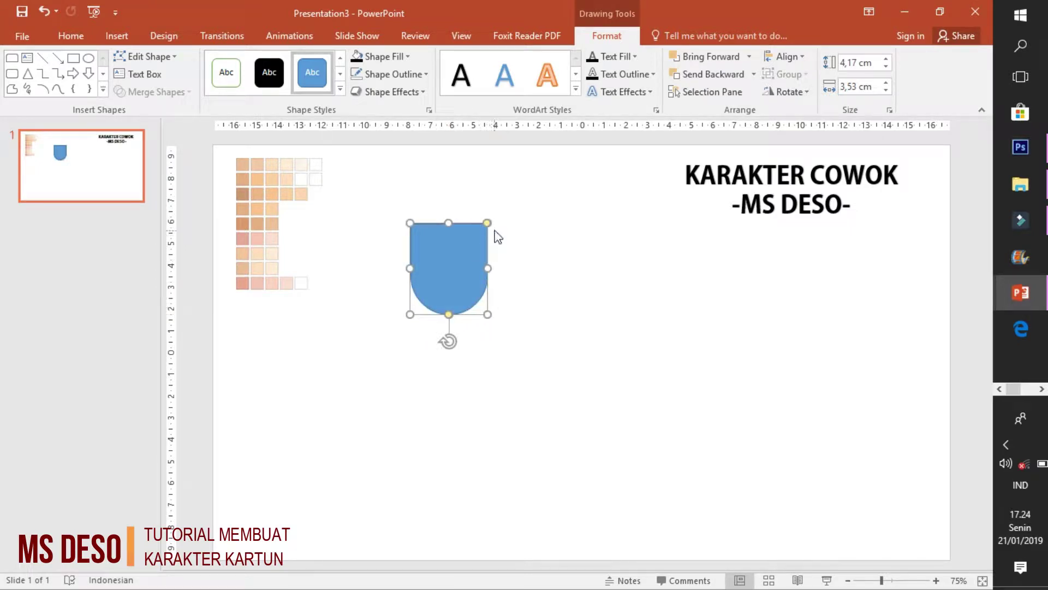
{"action": "left_click_drag", "start_coordinate": [487, 223], "coordinate": [467, 235]}
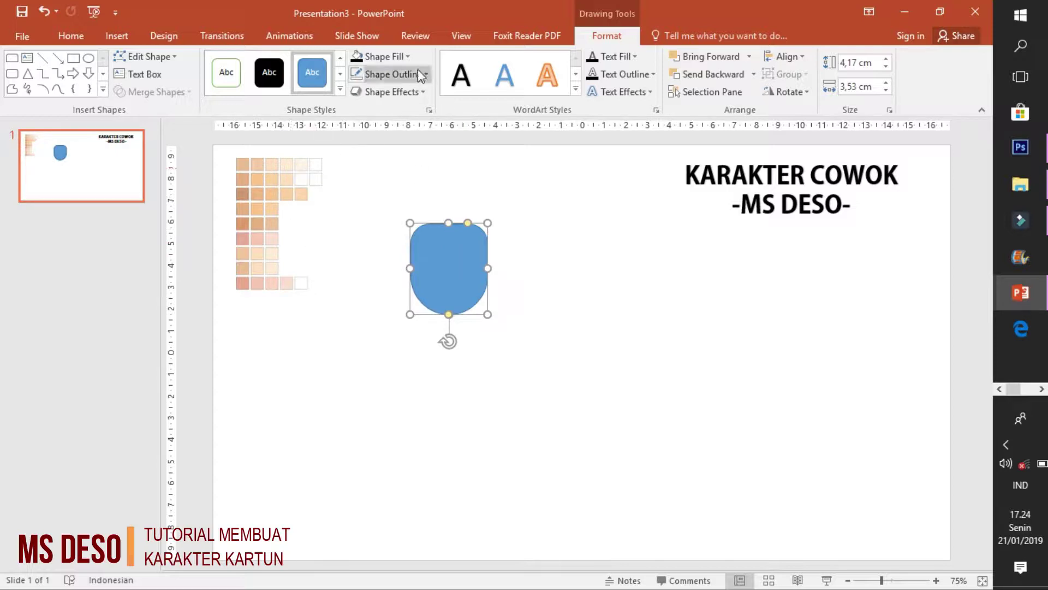
Fill the head shape with the peach swatch colour using the Eyedropper
{"action": "left_click", "coordinate": [408, 58]}
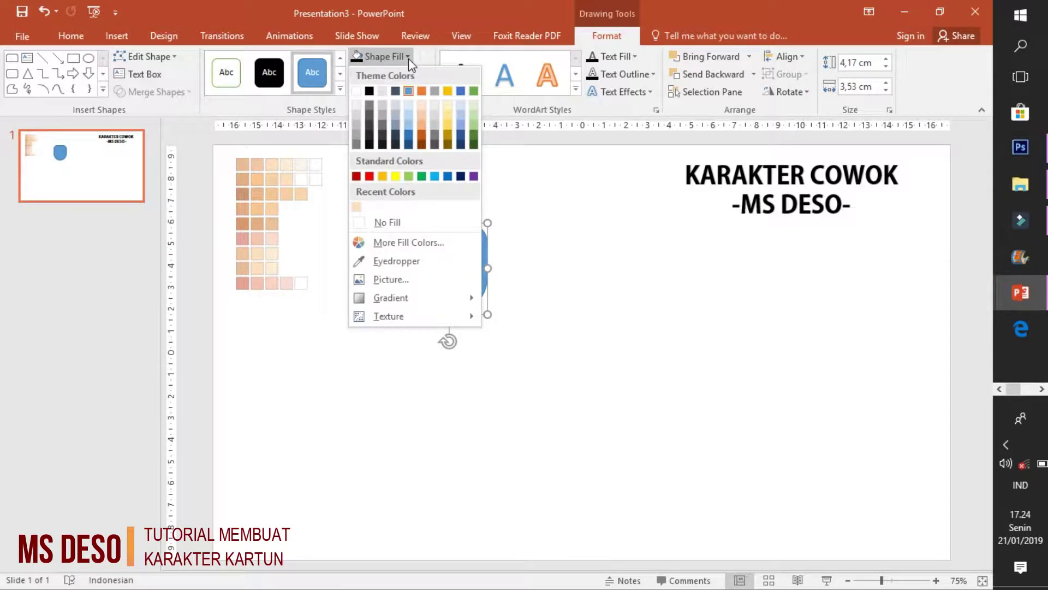
{"action": "left_click", "coordinate": [407, 262]}
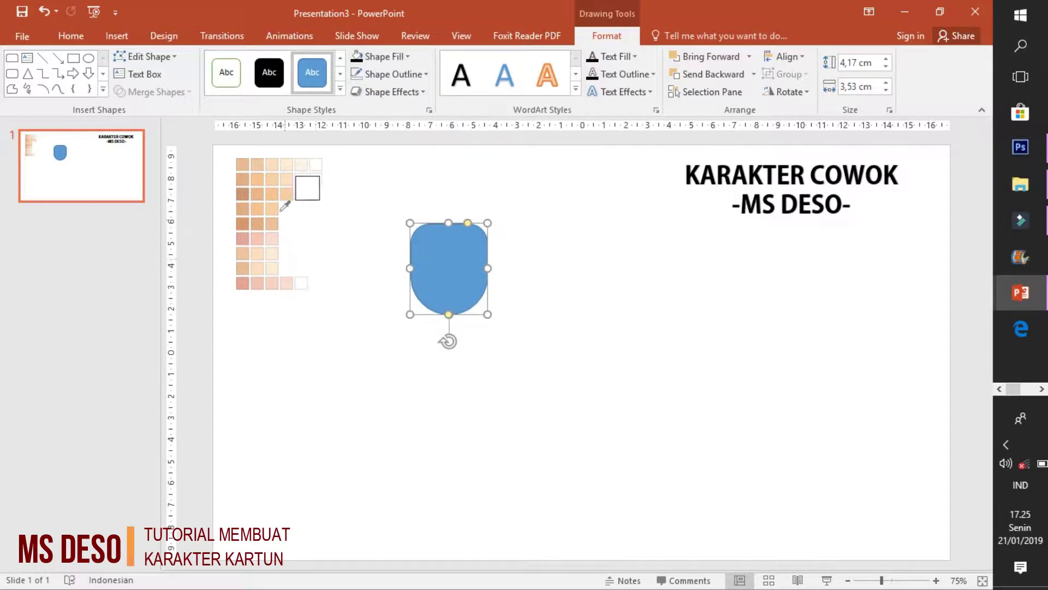
{"action": "left_click", "coordinate": [275, 179]}
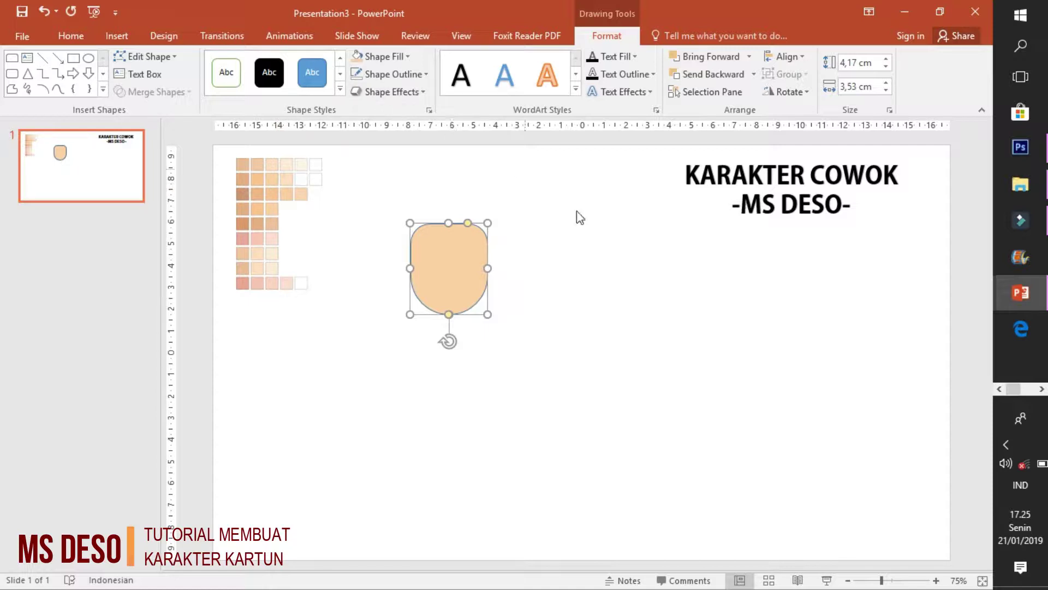
{"action": "left_click", "coordinate": [557, 283]}
{"action": "double_click", "coordinate": [466, 271]}
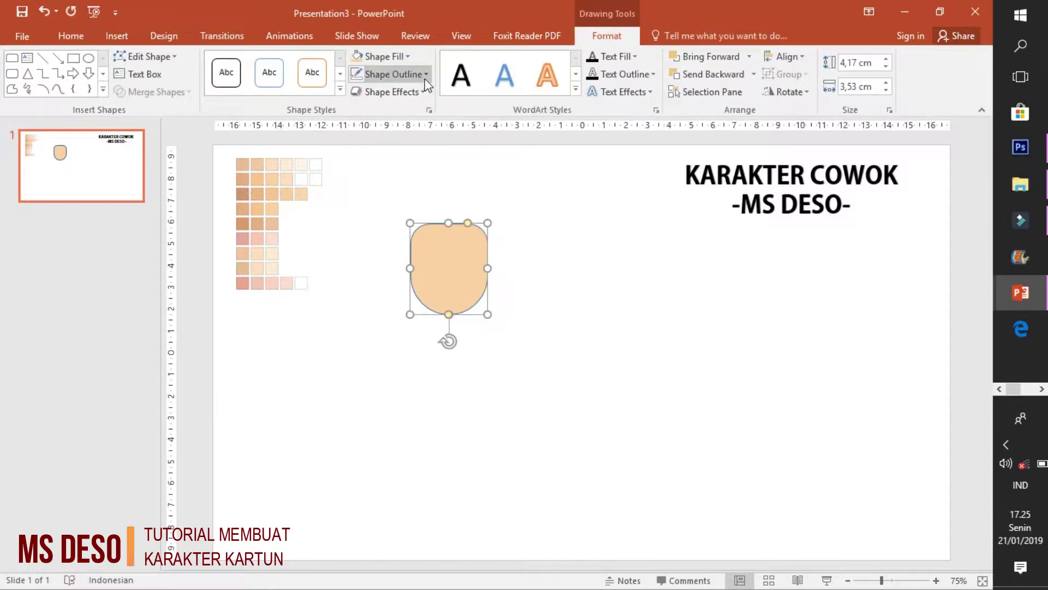
{"action": "left_click", "coordinate": [497, 317]}
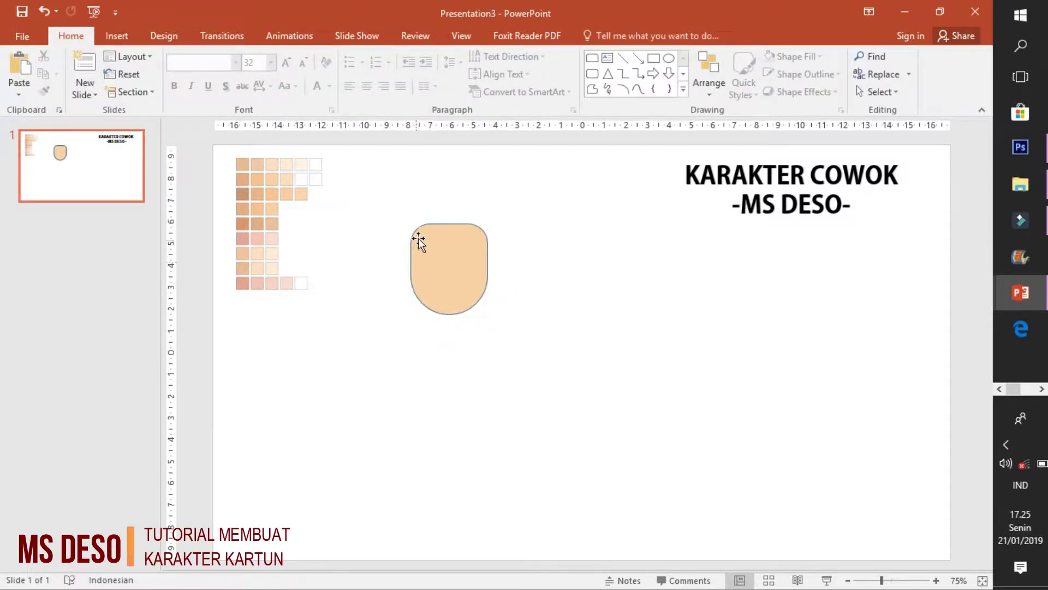
Set the head shape's outline to No Outline
{"action": "double_click", "coordinate": [457, 276]}
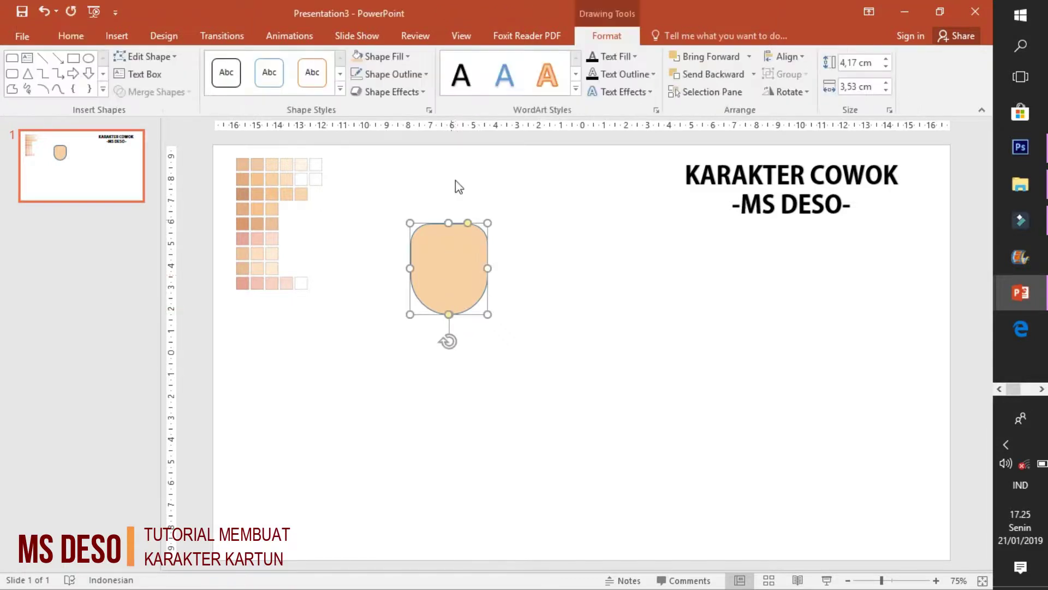
{"action": "left_click", "coordinate": [425, 76]}
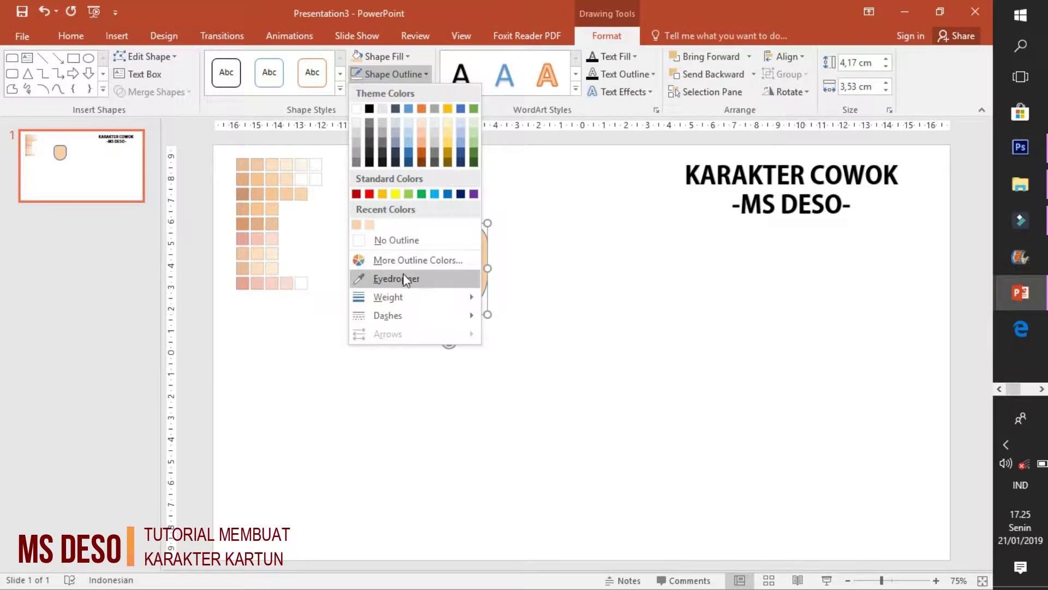
{"action": "left_click", "coordinate": [404, 246]}
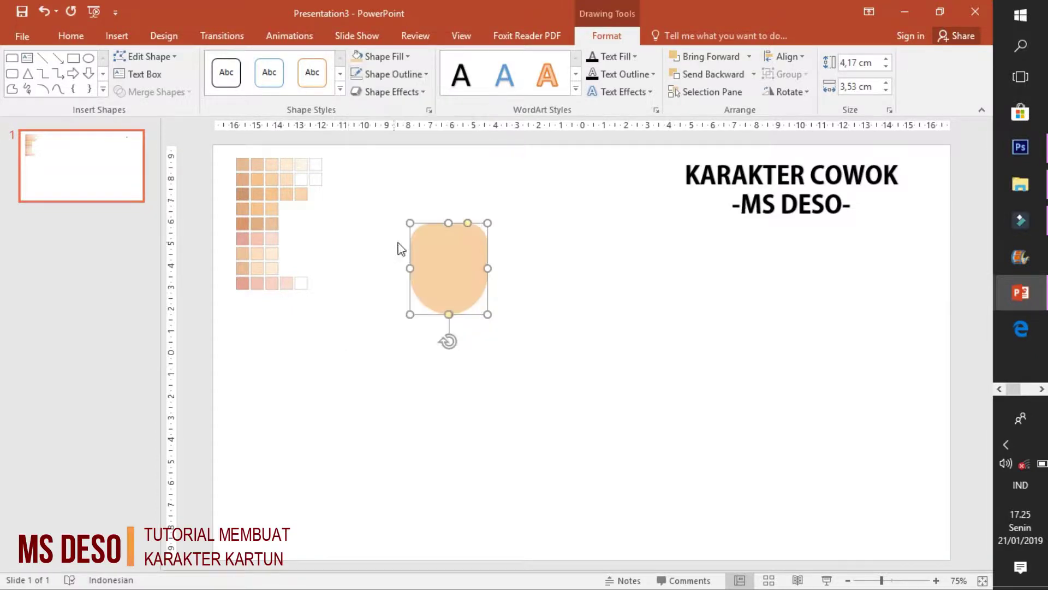
{"action": "left_click", "coordinate": [592, 314]}
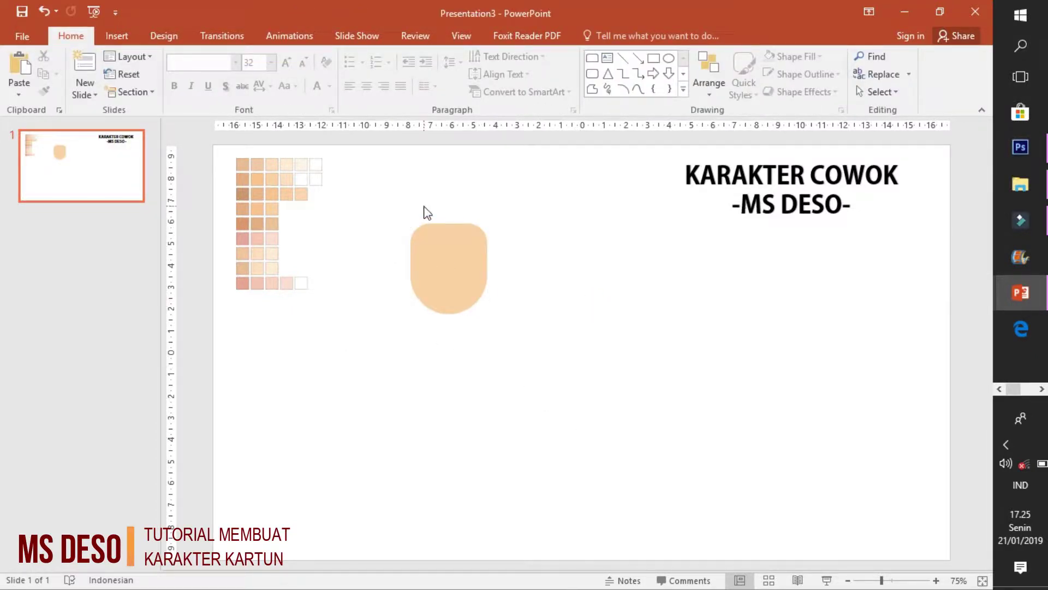
{"action": "left_click", "coordinate": [117, 36]}
Draw a rectangle over the top of the face and stretch it to 2.89 cm tall
{"action": "left_click", "coordinate": [259, 93]}
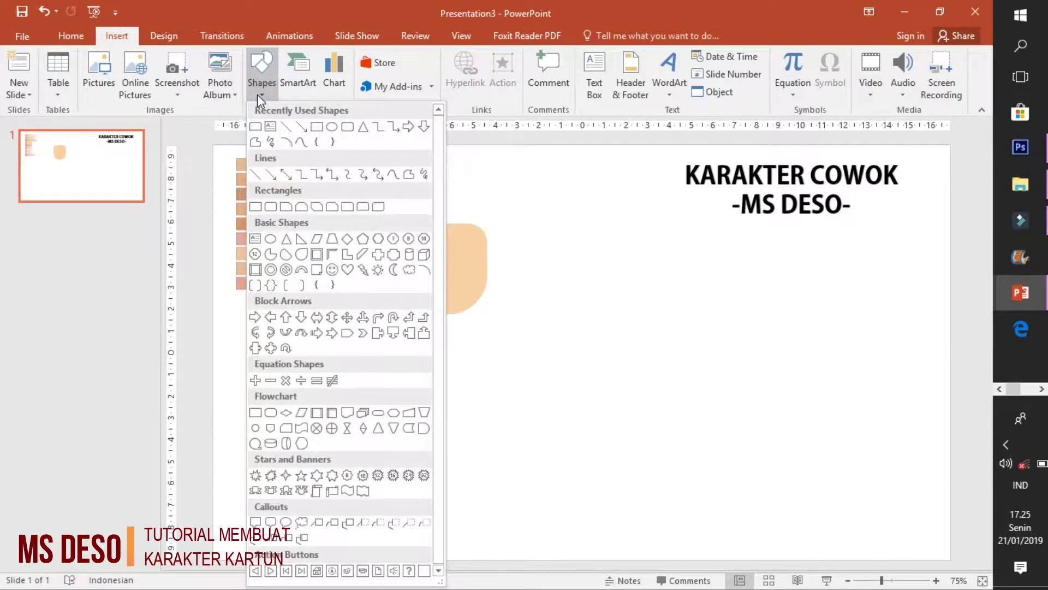
{"action": "left_click", "coordinate": [315, 133]}
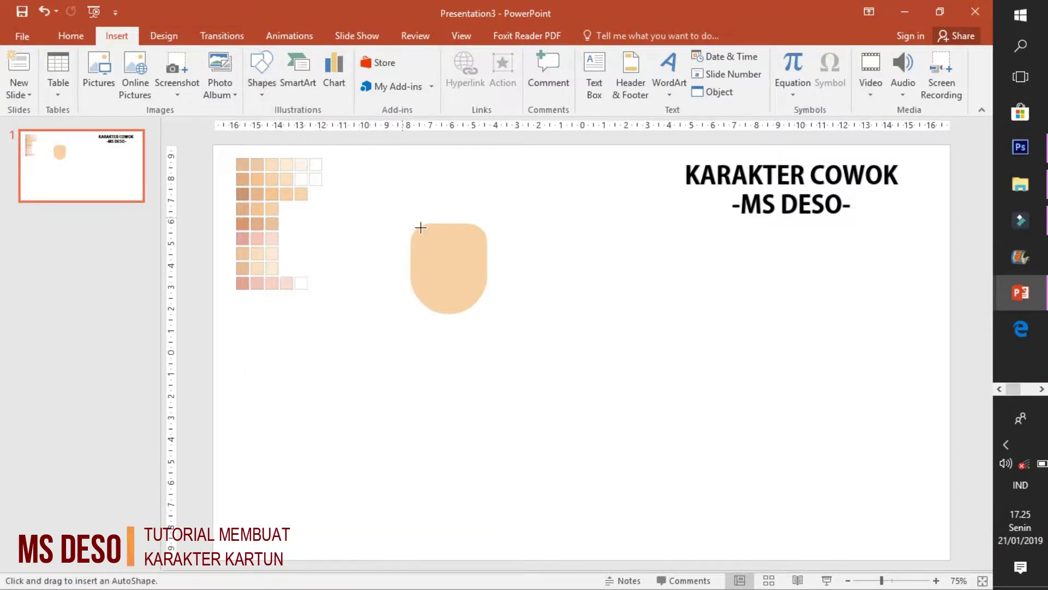
{"action": "left_click_drag", "start_coordinate": [408, 212], "coordinate": [490, 273]}
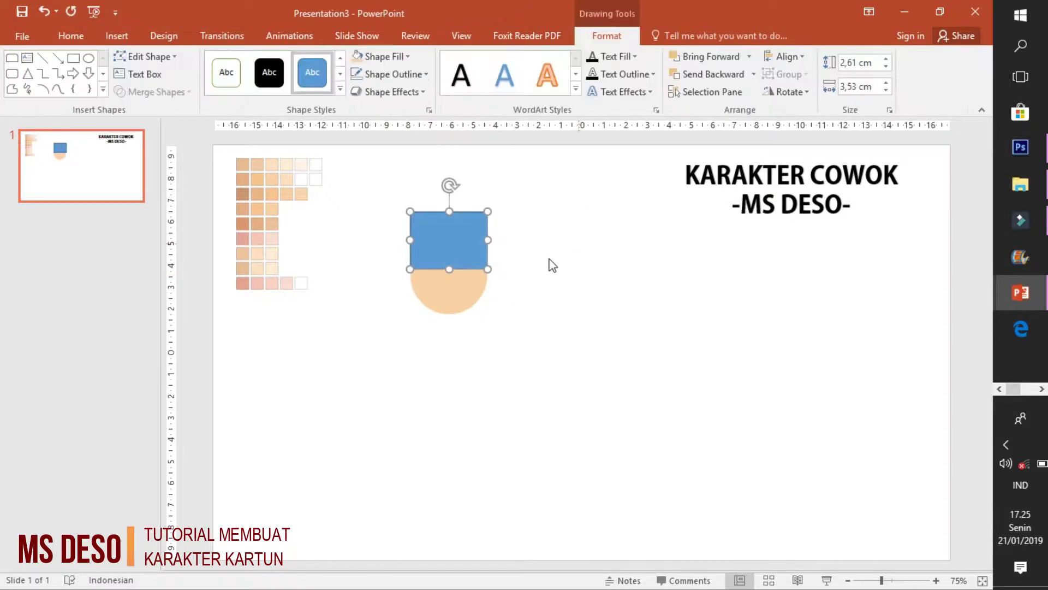
{"action": "left_click_drag", "start_coordinate": [445, 220], "coordinate": [451, 207]}
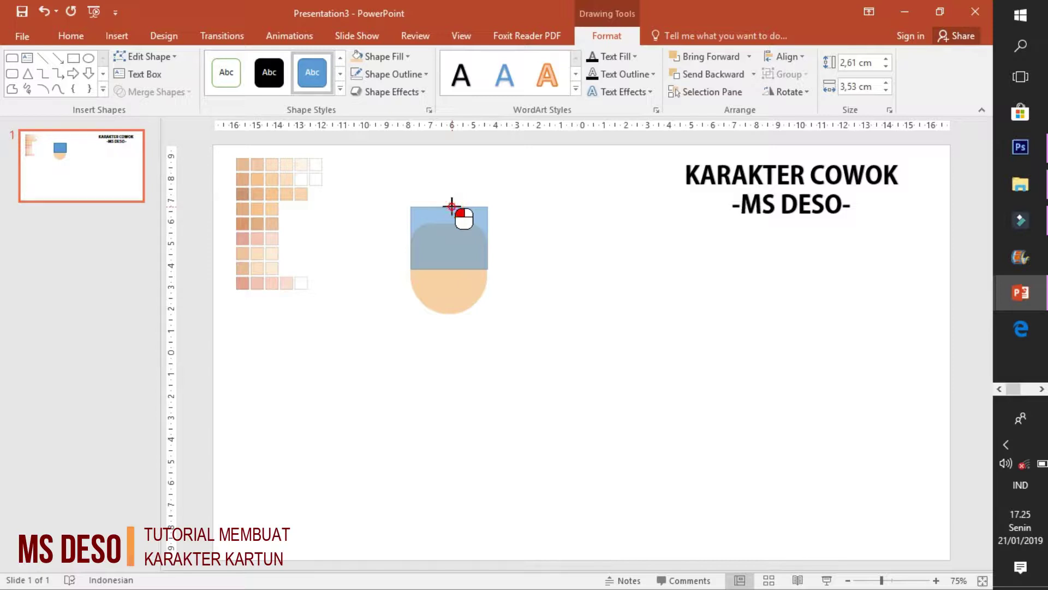
{"action": "left_click_drag", "start_coordinate": [451, 206], "coordinate": [452, 207]}
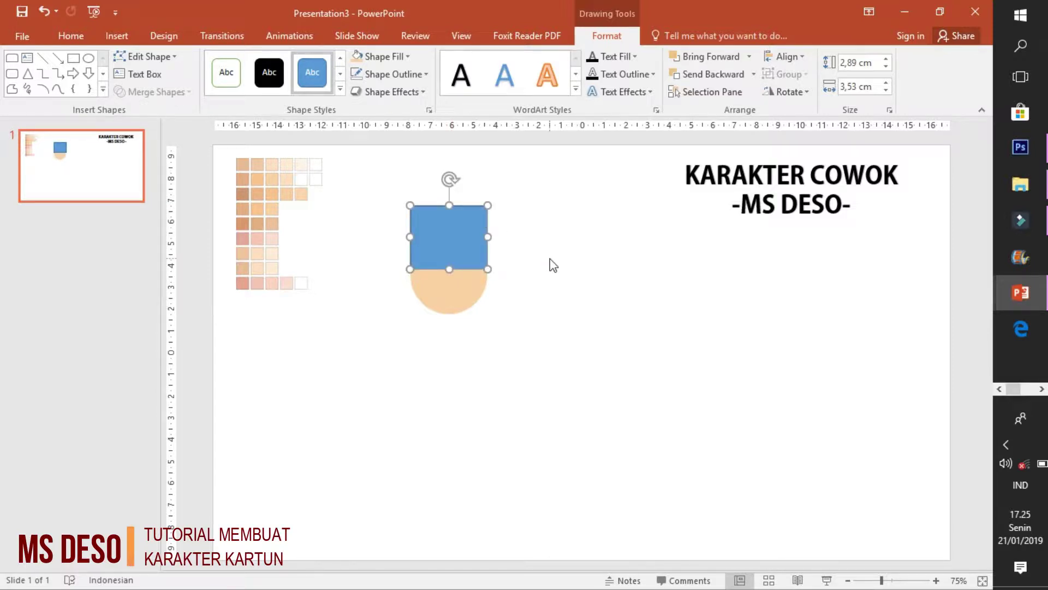
{"action": "left_click", "coordinate": [501, 365]}
{"action": "left_click", "coordinate": [458, 243]}
{"action": "left_click", "coordinate": [433, 237]}
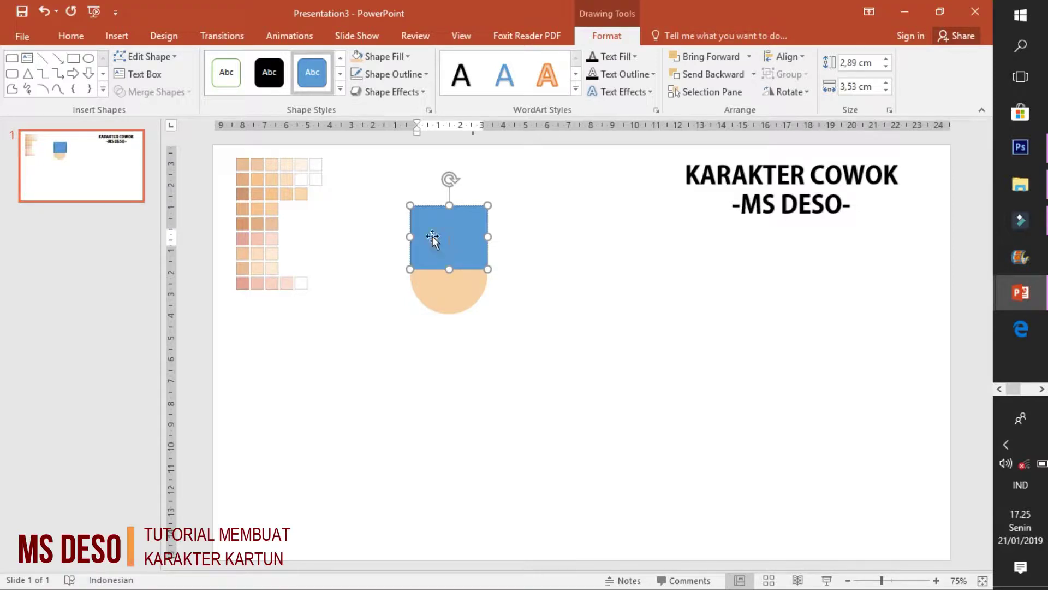
{"action": "left_click", "coordinate": [543, 260]}
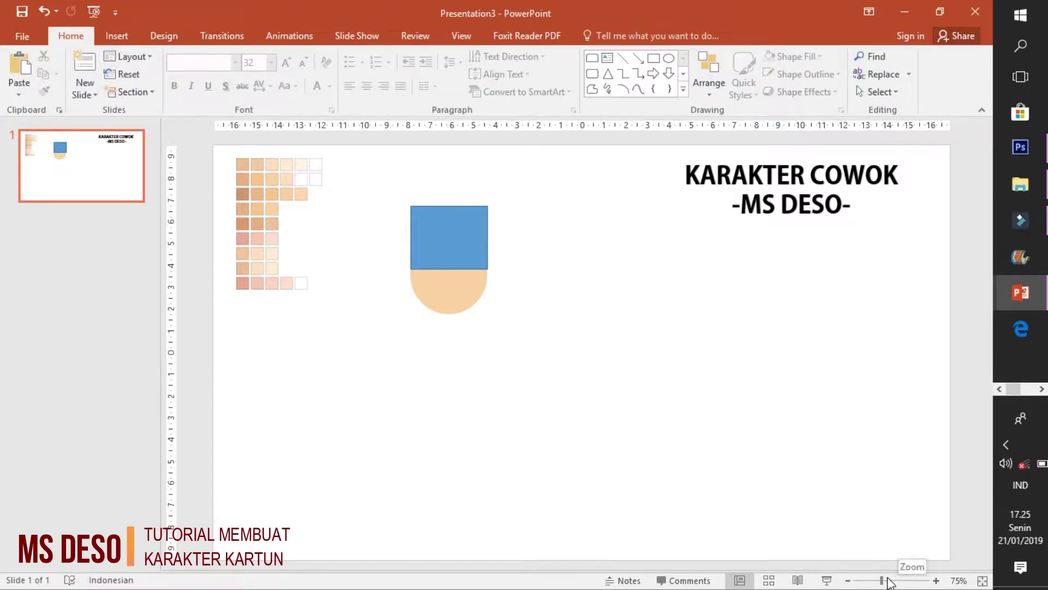
Zoom in on the face and put the blue rectangle into Edit Points mode
{"action": "left_click_drag", "start_coordinate": [881, 581], "coordinate": [893, 580]}
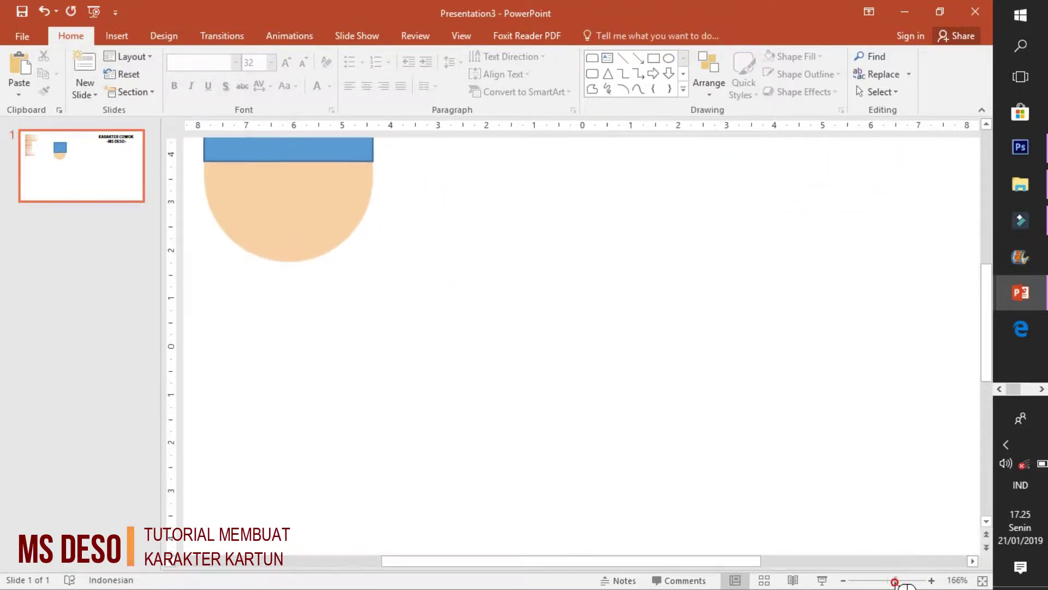
{"action": "scroll", "coordinate": [601, 377], "scroll_direction": "up", "scroll_amount": 3}
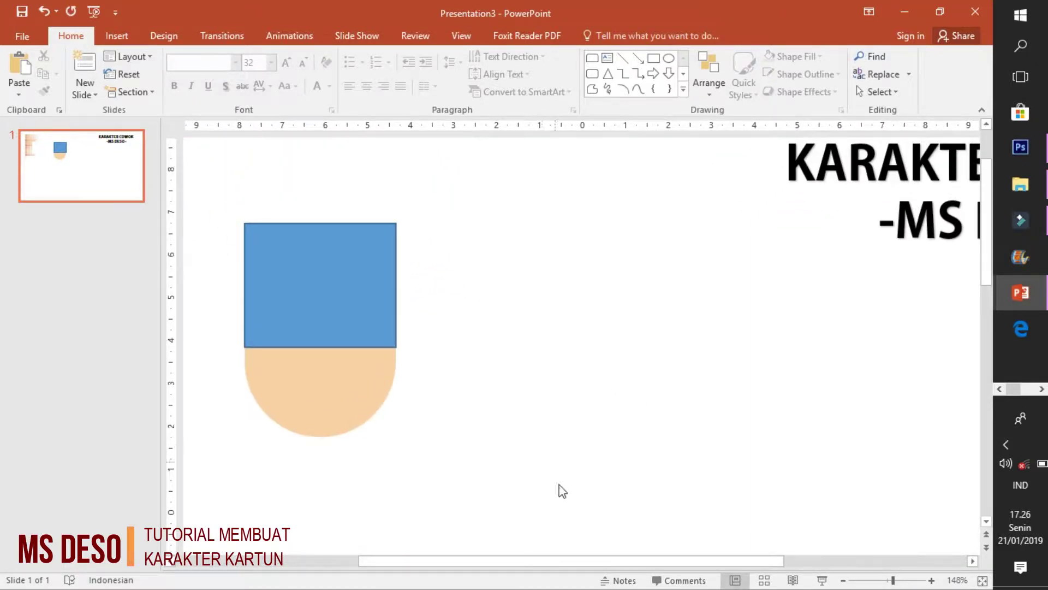
{"action": "left_click_drag", "start_coordinate": [544, 561], "coordinate": [455, 560]}
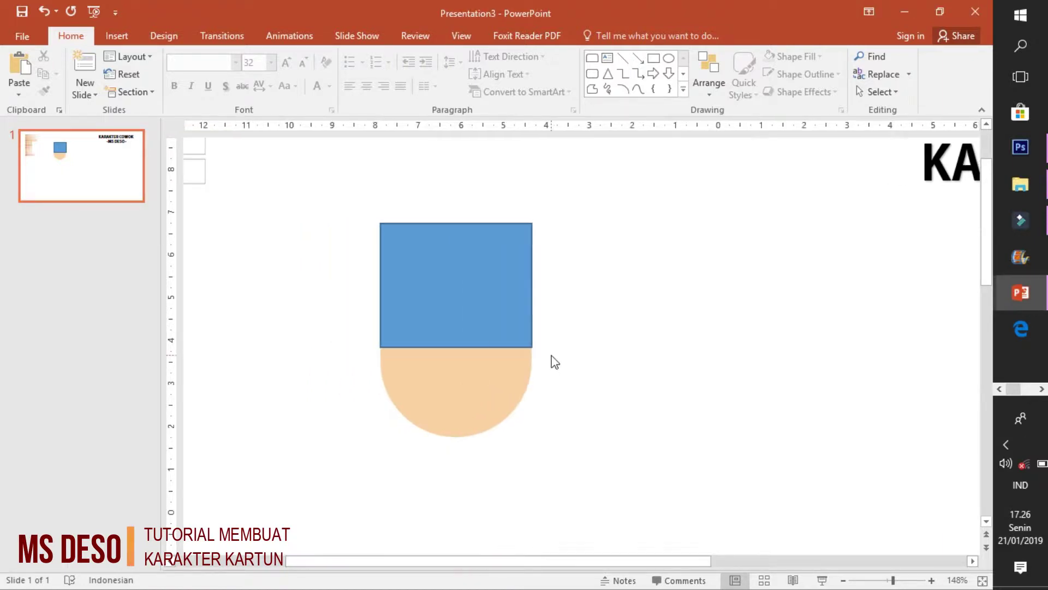
{"action": "left_click", "coordinate": [443, 273]}
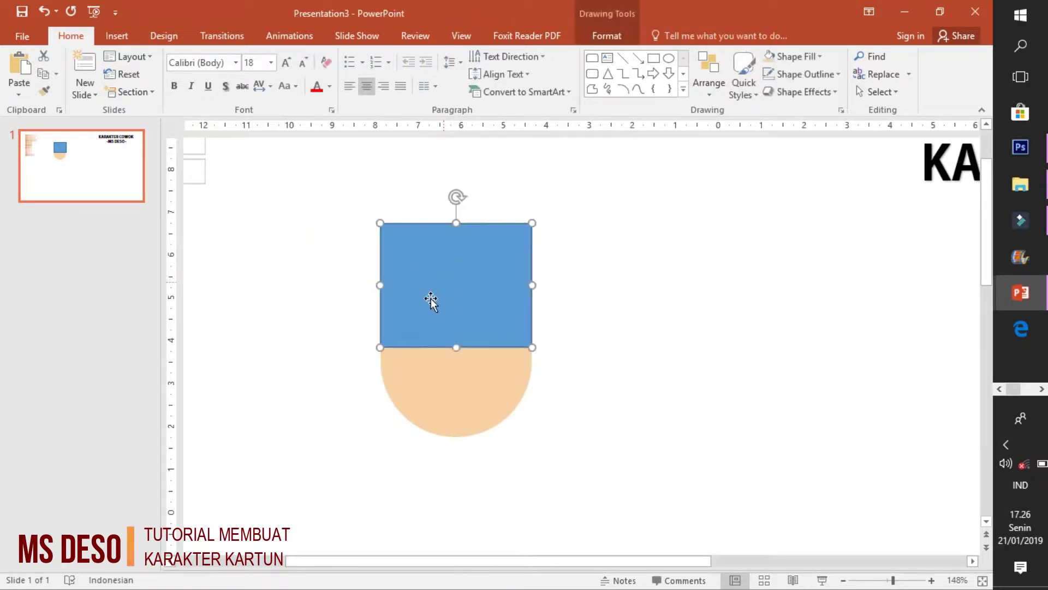
{"action": "left_click", "coordinate": [606, 36]}
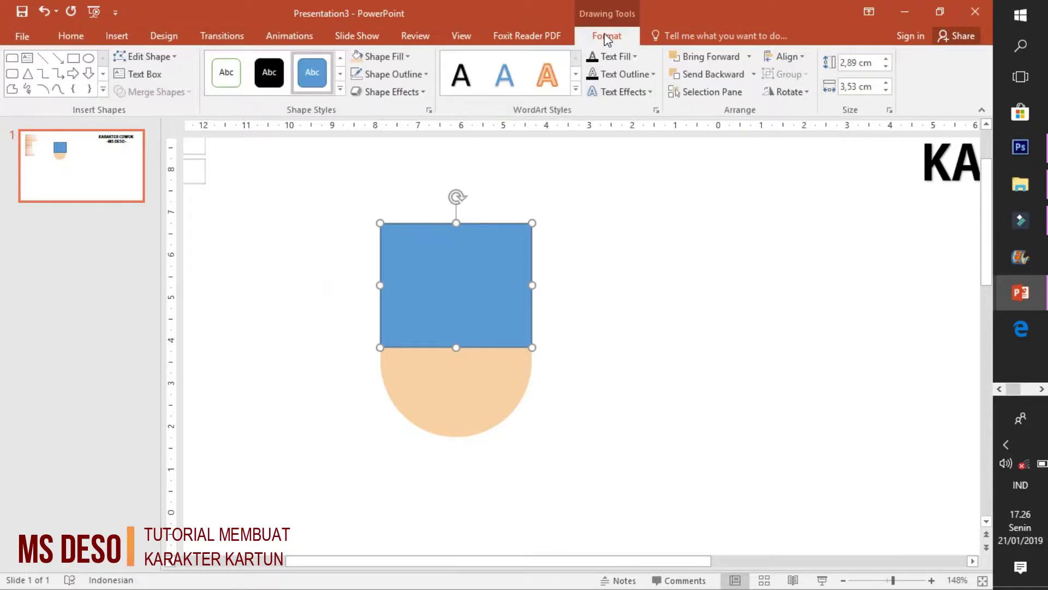
{"action": "left_click", "coordinate": [136, 58]}
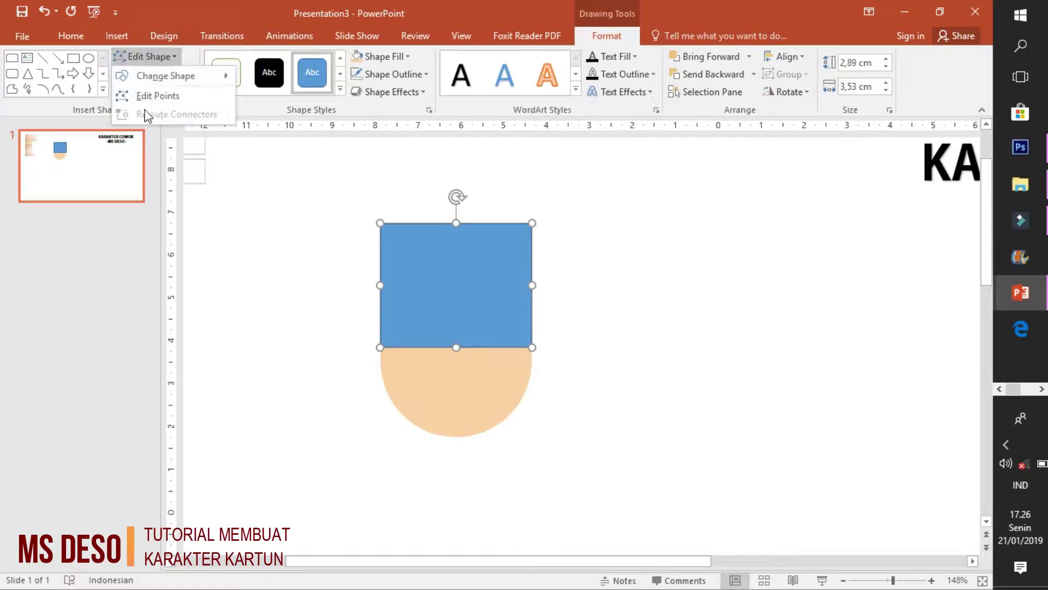
{"action": "left_click", "coordinate": [159, 99]}
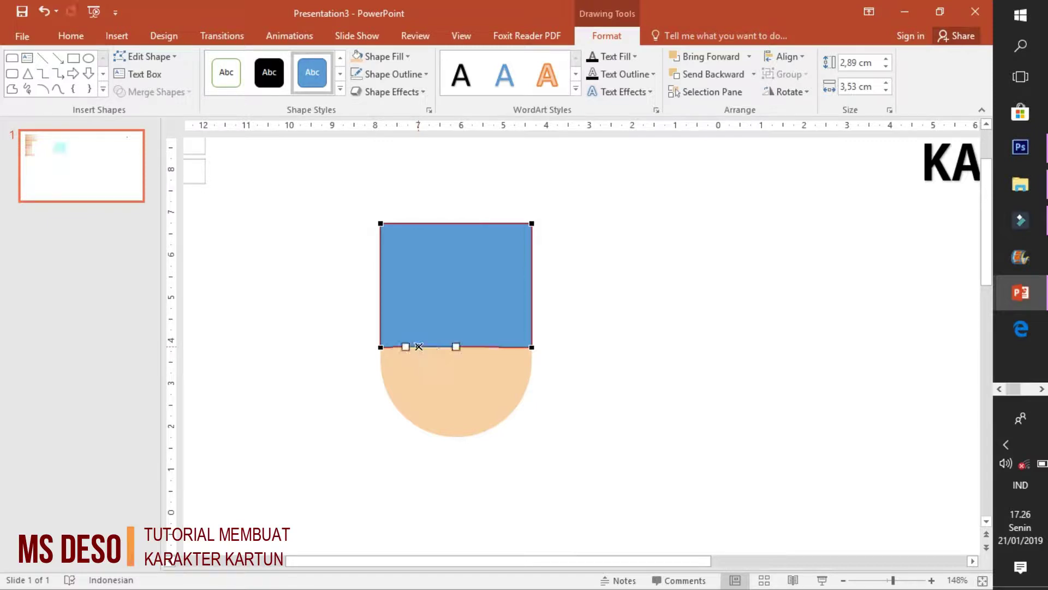
Add and drag points along the bottom edge to form a curved hairline
{"action": "left_click_drag", "start_coordinate": [419, 347], "coordinate": [405, 291]}
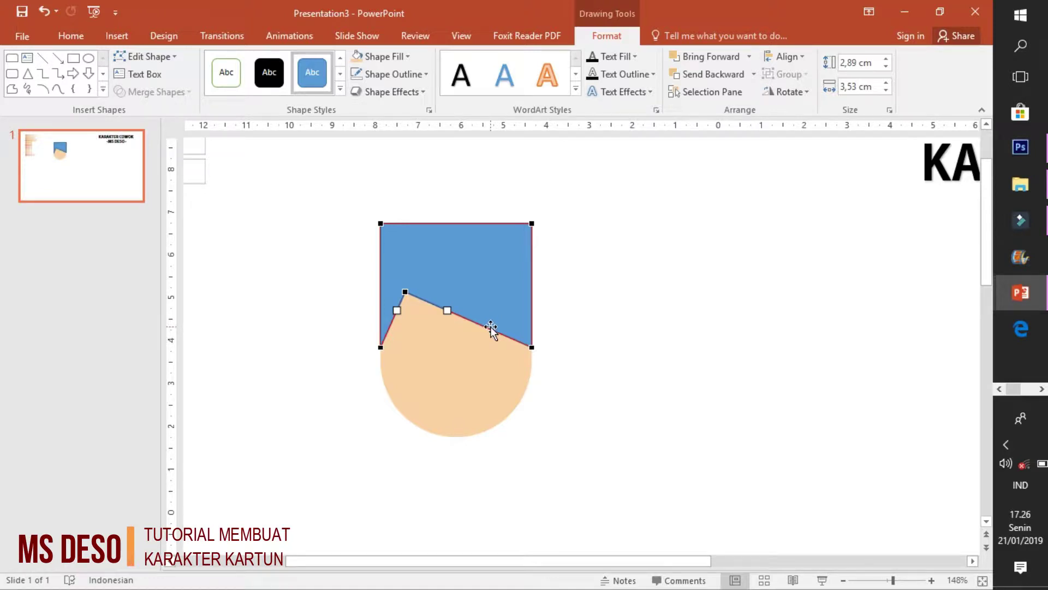
{"action": "left_click", "coordinate": [492, 328]}
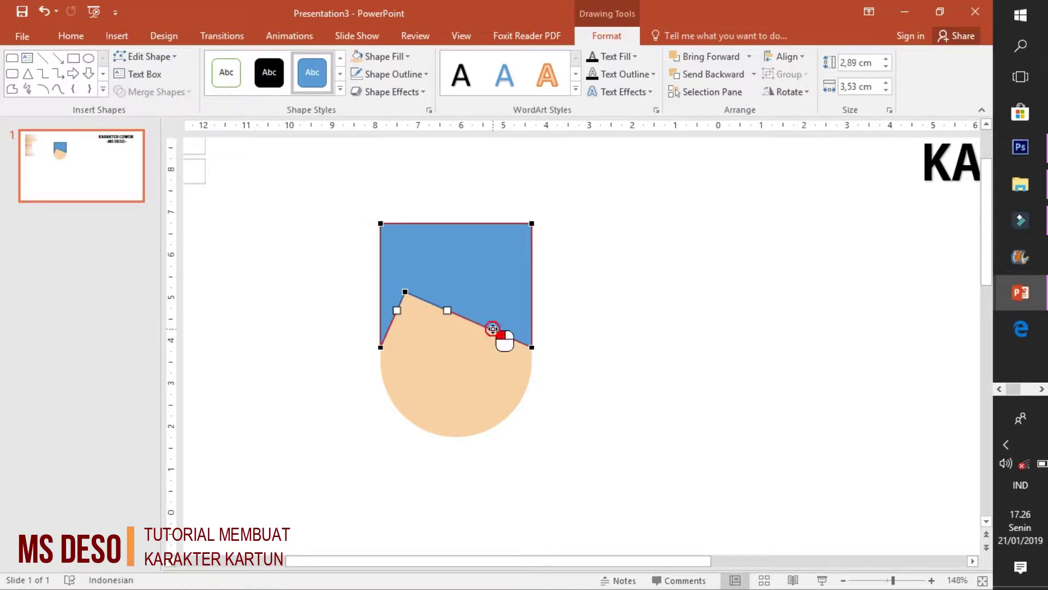
{"action": "left_click_drag", "start_coordinate": [493, 328], "coordinate": [507, 280]}
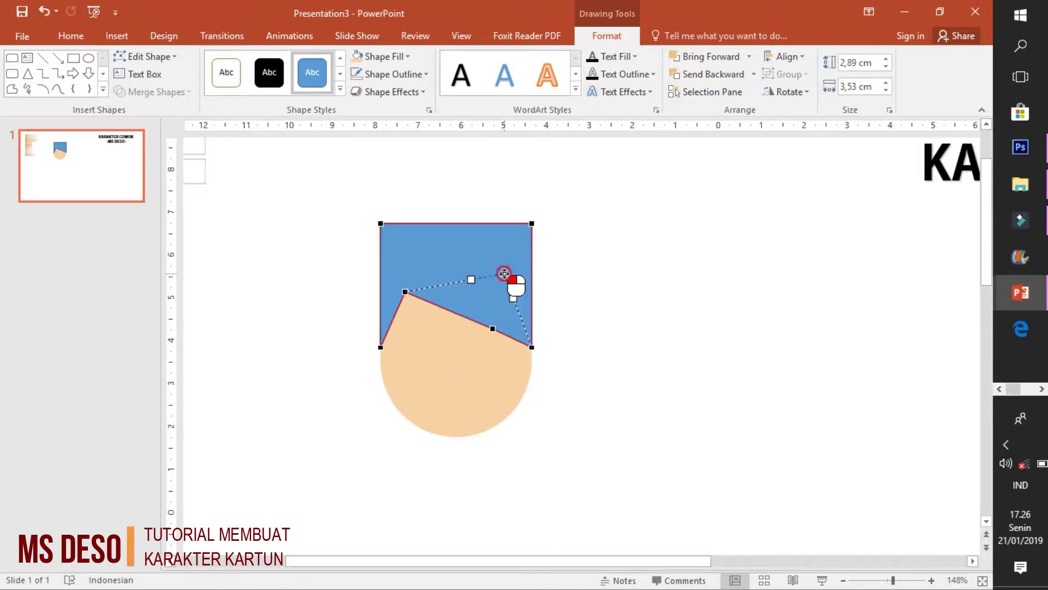
{"action": "left_click_drag", "start_coordinate": [507, 280], "coordinate": [450, 303]}
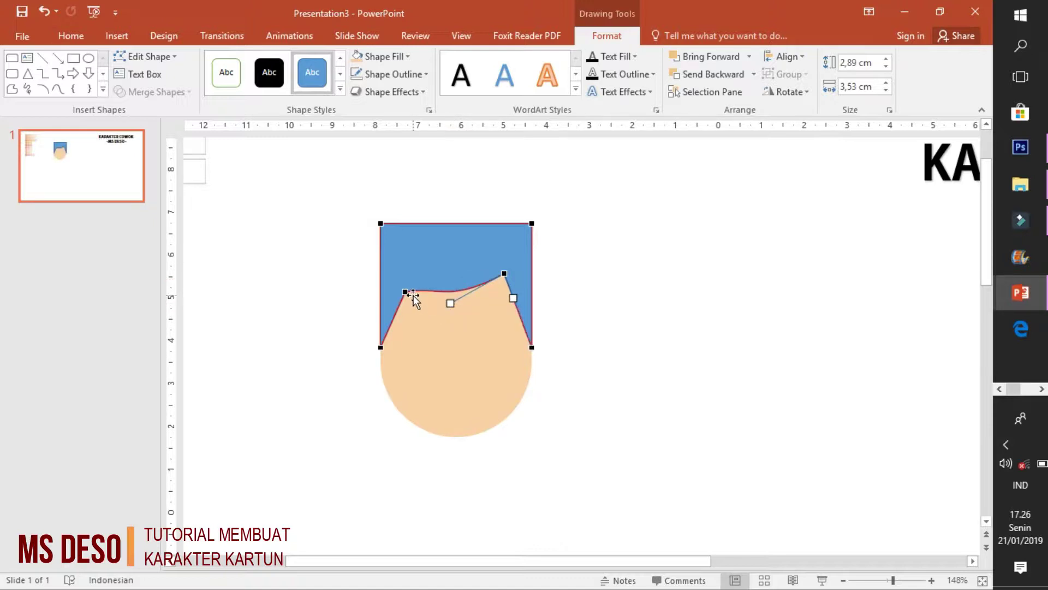
{"action": "left_click_drag", "start_coordinate": [404, 293], "coordinate": [399, 322]}
Curve the hair's sides and top outward into a wavy 2.97 × 3.8 cm hairstyle
{"action": "left_click_drag", "start_coordinate": [518, 310], "coordinate": [515, 335]}
{"action": "left_click_drag", "start_coordinate": [532, 223], "coordinate": [517, 250]}
{"action": "left_click_drag", "start_coordinate": [523, 280], "coordinate": [552, 253]}
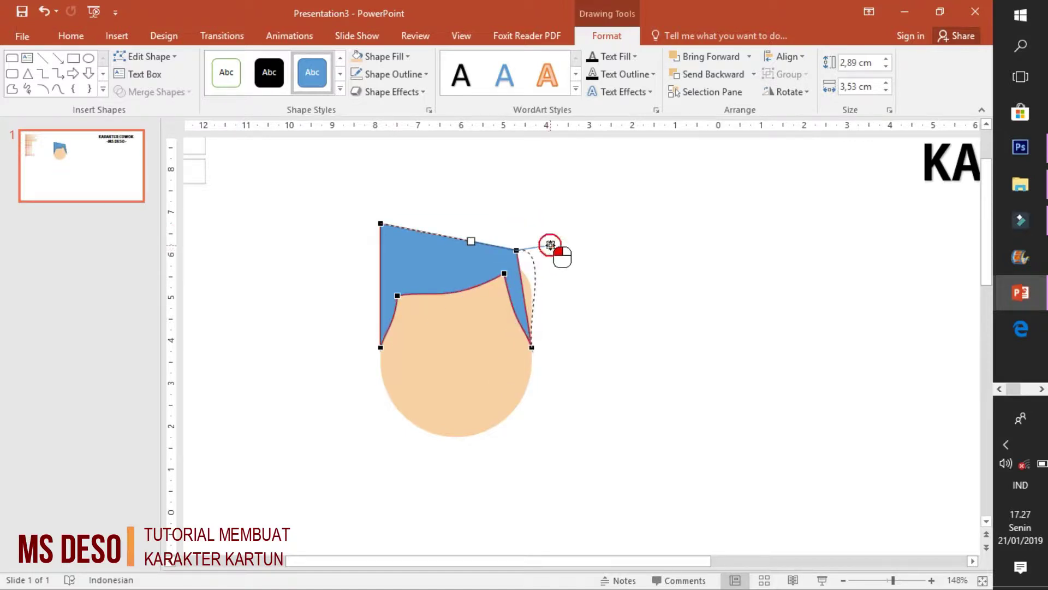
{"action": "left_click_drag", "start_coordinate": [473, 239], "coordinate": [493, 200]}
{"action": "left_click_drag", "start_coordinate": [378, 268], "coordinate": [367, 274]}
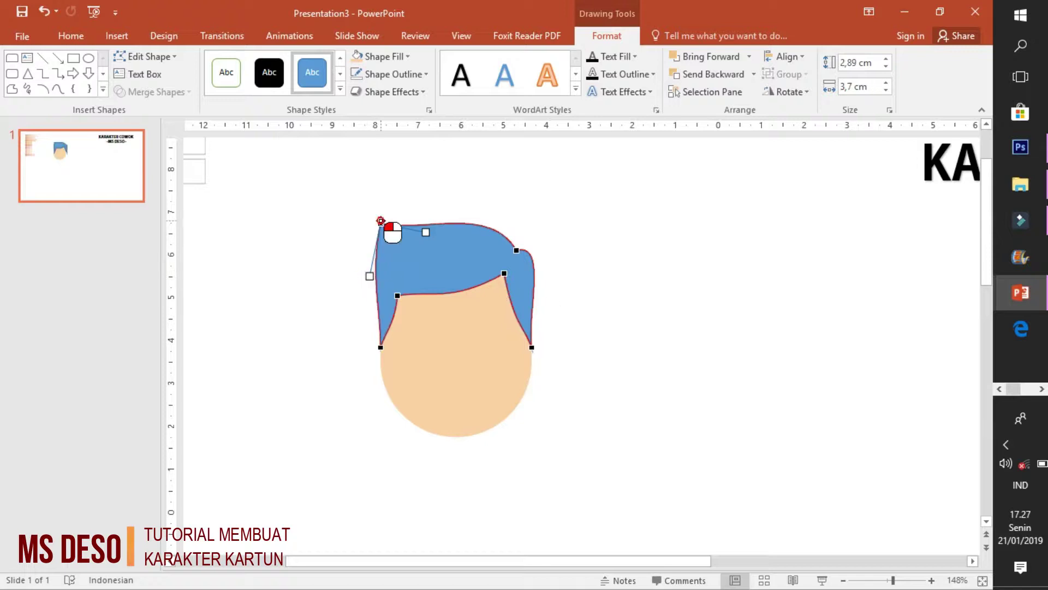
{"action": "left_click_drag", "start_coordinate": [381, 224], "coordinate": [380, 227]}
{"action": "left_click", "coordinate": [517, 250]}
{"action": "left_click_drag", "start_coordinate": [526, 276], "coordinate": [532, 305]}
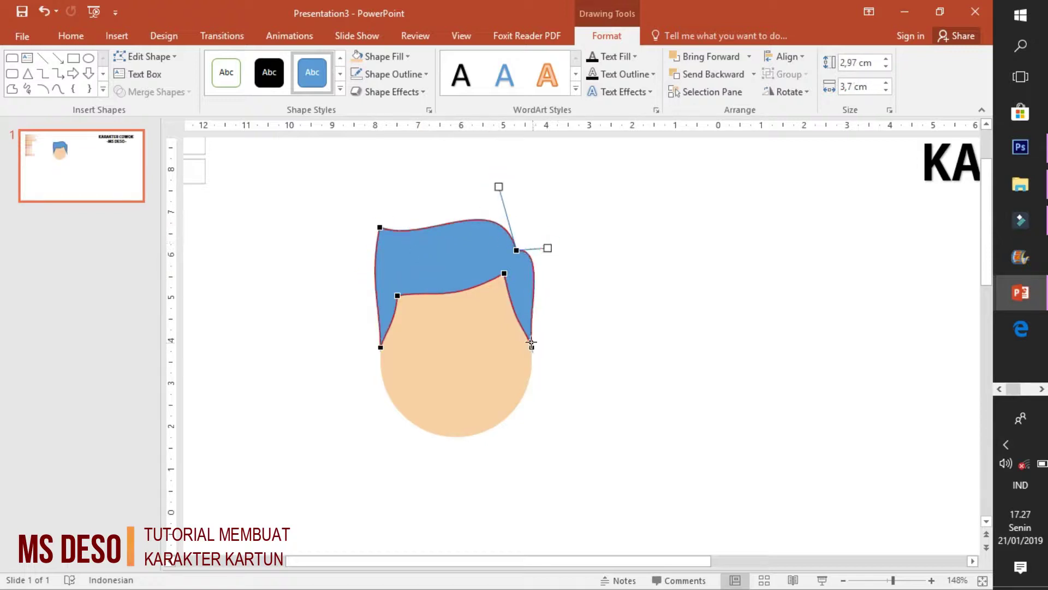
{"action": "left_click", "coordinate": [372, 304]}
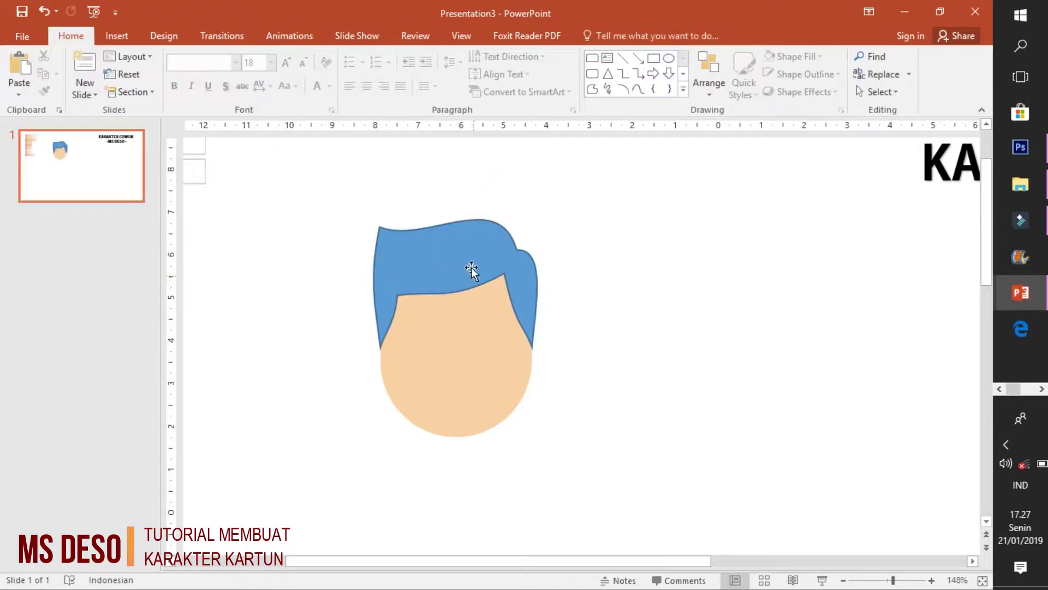
{"action": "double_click", "coordinate": [456, 257]}
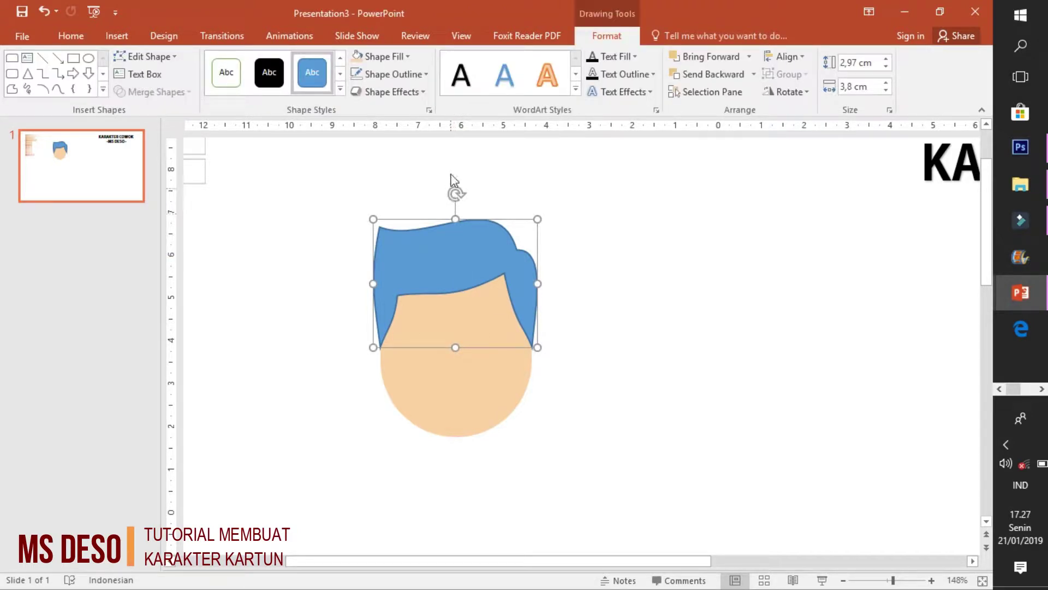
Fill the hair with a custom warm brown from More Fill Colors
{"action": "left_click", "coordinate": [409, 56]}
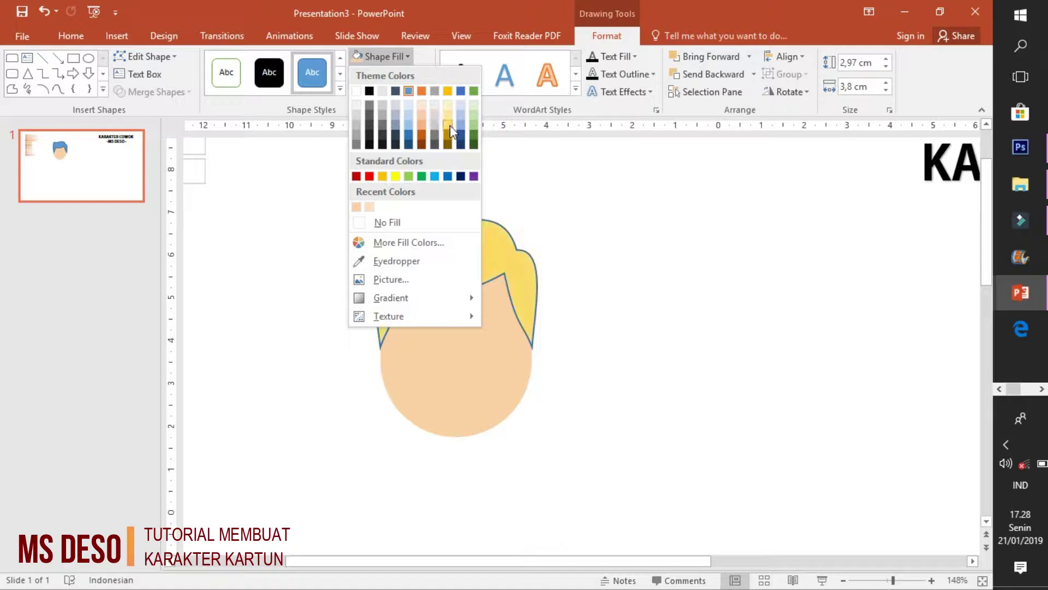
{"action": "left_click", "coordinate": [413, 243]}
{"action": "left_click_drag", "start_coordinate": [539, 145], "coordinate": [790, 199]}
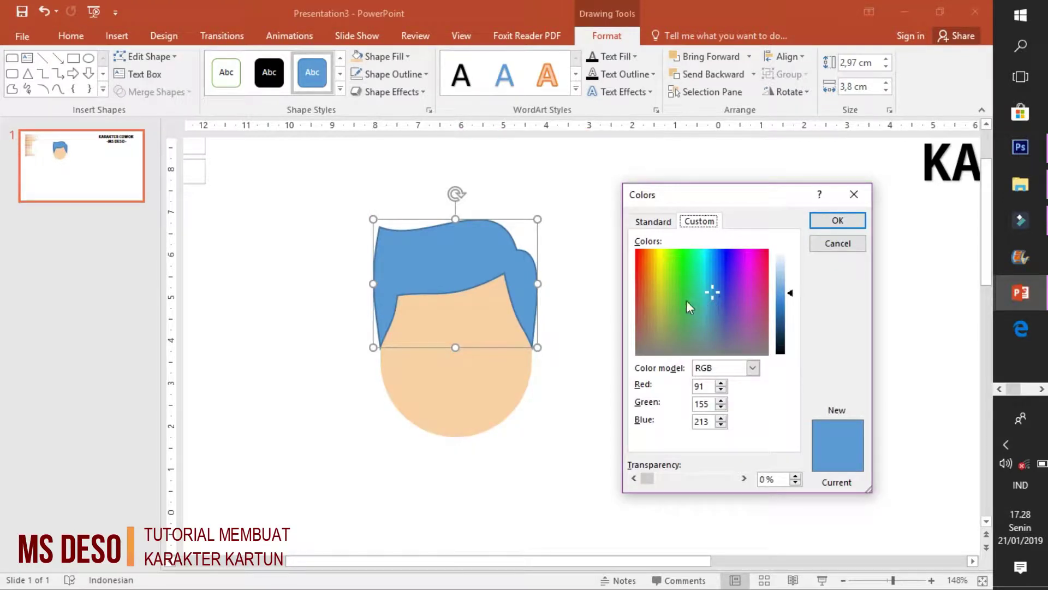
{"action": "left_click", "coordinate": [667, 304]}
{"action": "left_click_drag", "start_coordinate": [645, 320], "coordinate": [642, 295]}
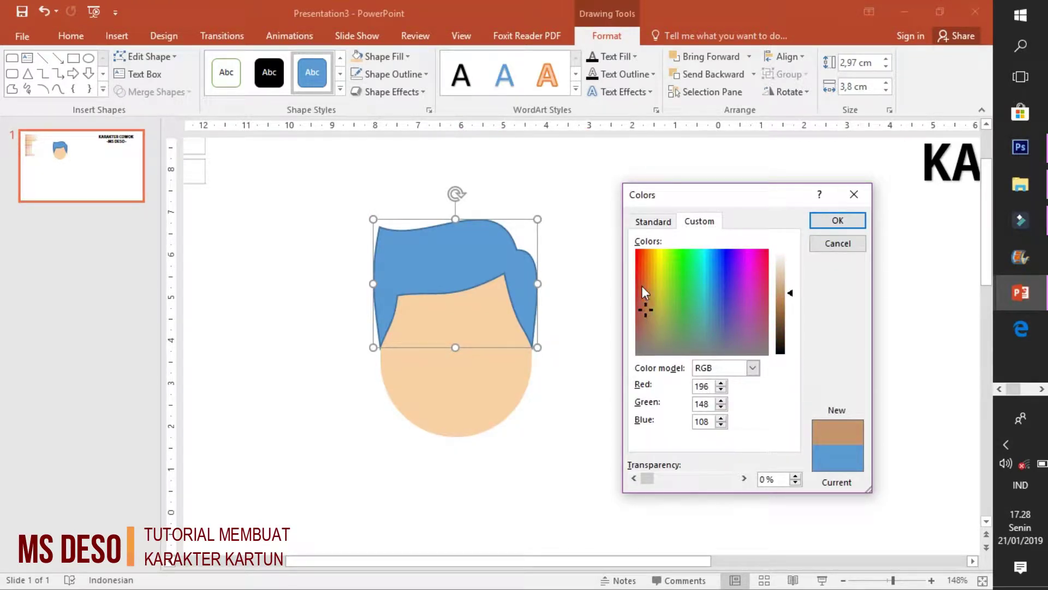
{"action": "left_click", "coordinate": [643, 323]}
{"action": "mouse_move", "coordinate": [647, 297]}
{"action": "left_mouse_down"}
{"action": "mouse_move", "coordinate": [645, 322]}
{"action": "mouse_move", "coordinate": [649, 310]}
{"action": "left_mouse_up"}
{"action": "mouse_move", "coordinate": [791, 295]}
{"action": "left_mouse_down"}
{"action": "mouse_move", "coordinate": [788, 316]}
{"action": "mouse_move", "coordinate": [790, 296]}
{"action": "left_mouse_up"}
{"action": "left_click", "coordinate": [791, 300]}
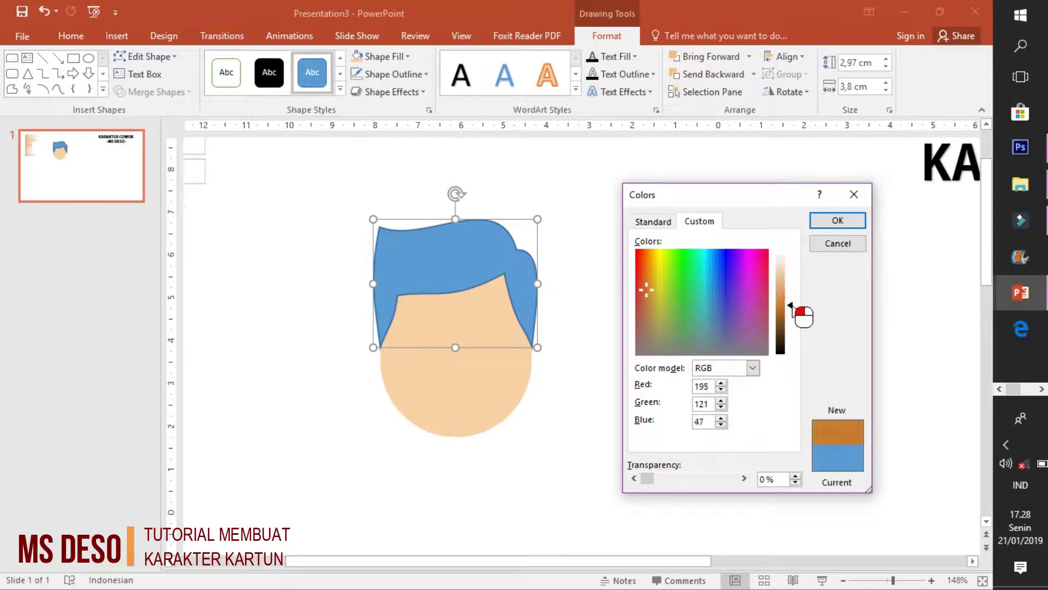
{"action": "left_click", "coordinate": [837, 220]}
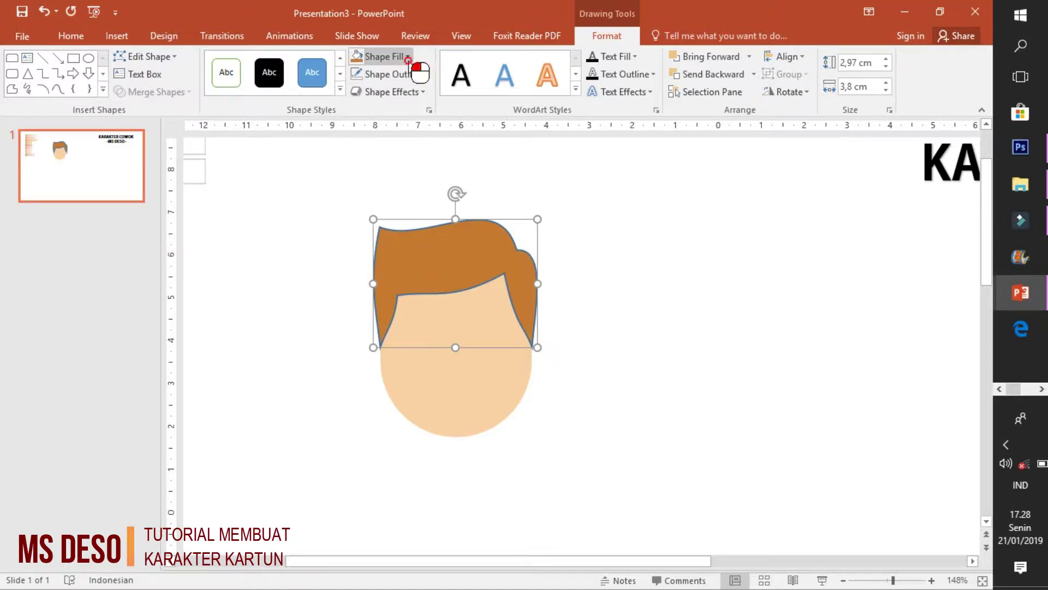
Try a black fill on the hair, then switch back to the brown
{"action": "left_click", "coordinate": [381, 56]}
{"action": "left_click", "coordinate": [369, 91]}
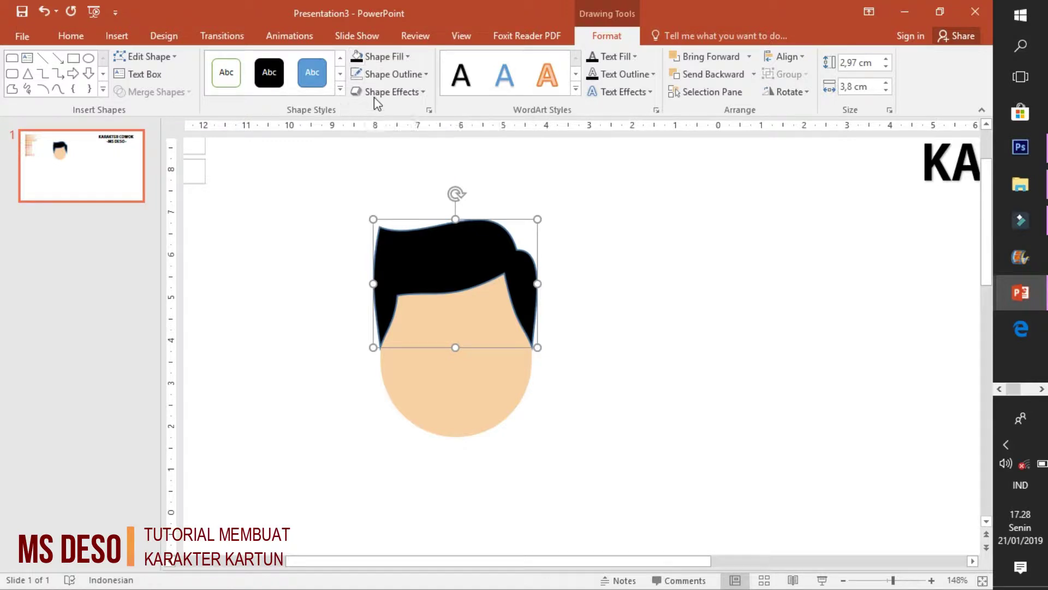
{"action": "left_click", "coordinate": [408, 57]}
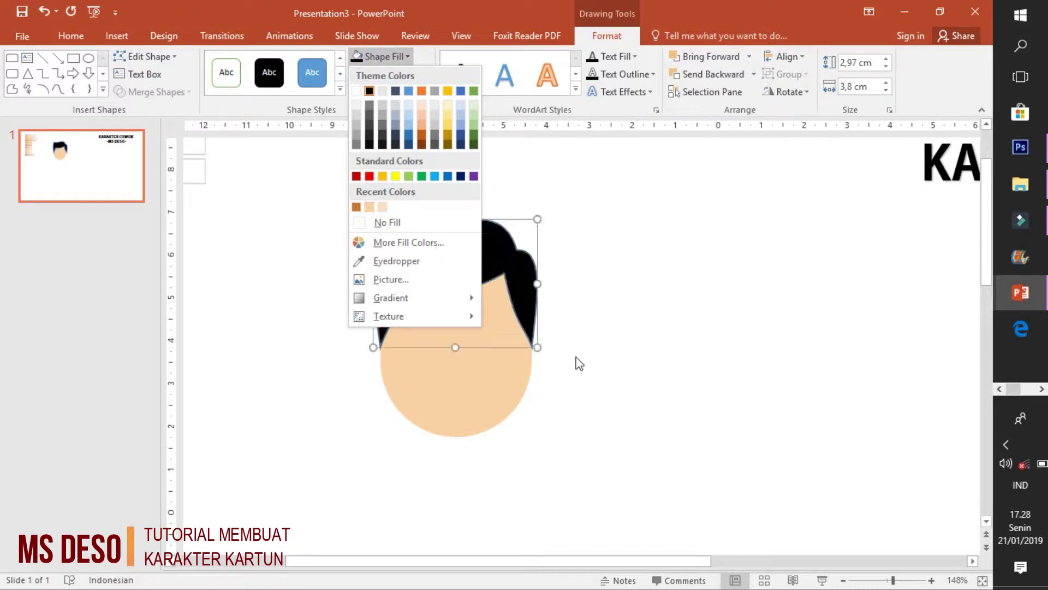
{"action": "left_click", "coordinate": [357, 206]}
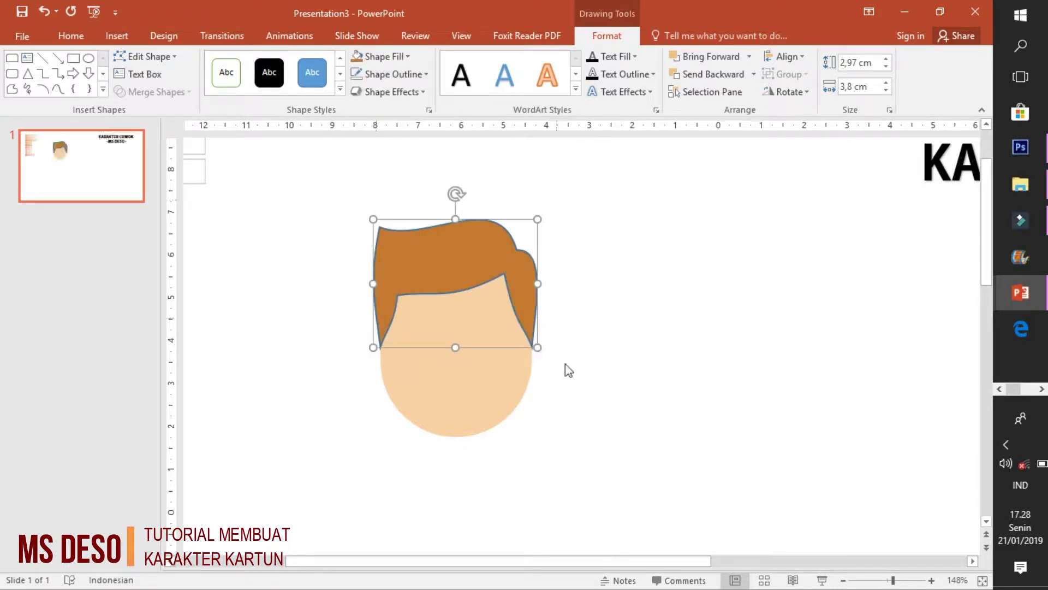
{"action": "mouse_move", "coordinate": [535, 560]}
{"action": "left_mouse_down"}
{"action": "mouse_move", "coordinate": [517, 562]}
{"action": "mouse_move", "coordinate": [558, 563]}
{"action": "left_mouse_up"}
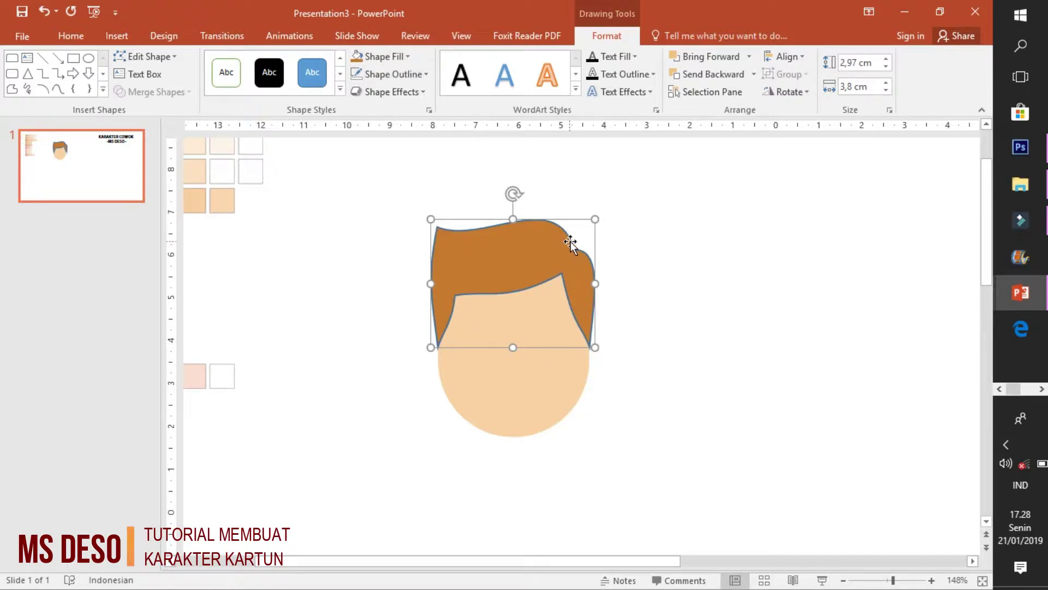
Set the hair's outline to No Outline and zoom out to the whole slide
{"action": "left_click", "coordinate": [424, 74]}
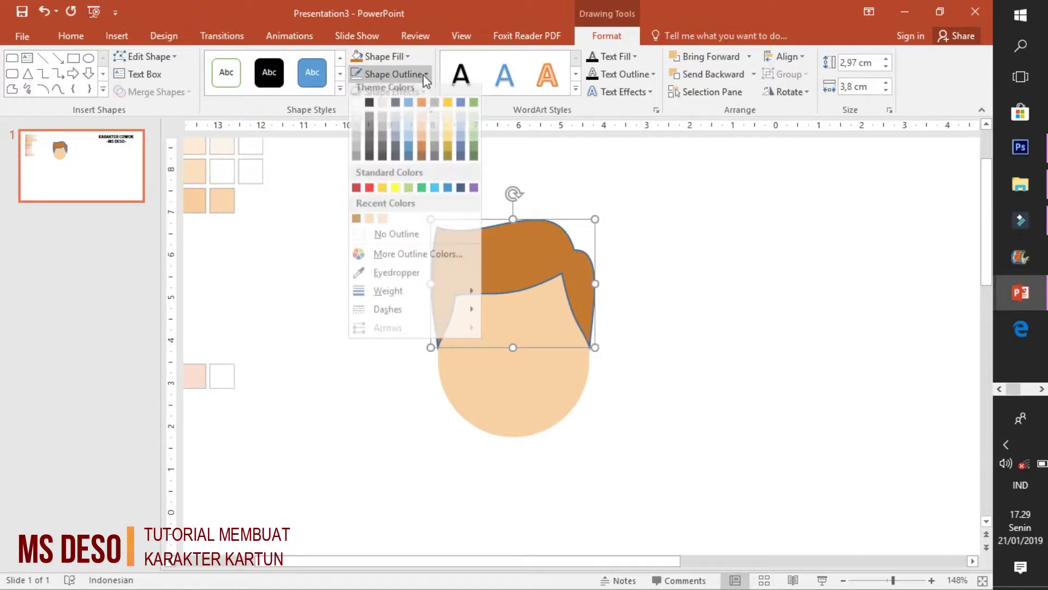
{"action": "left_click", "coordinate": [398, 240]}
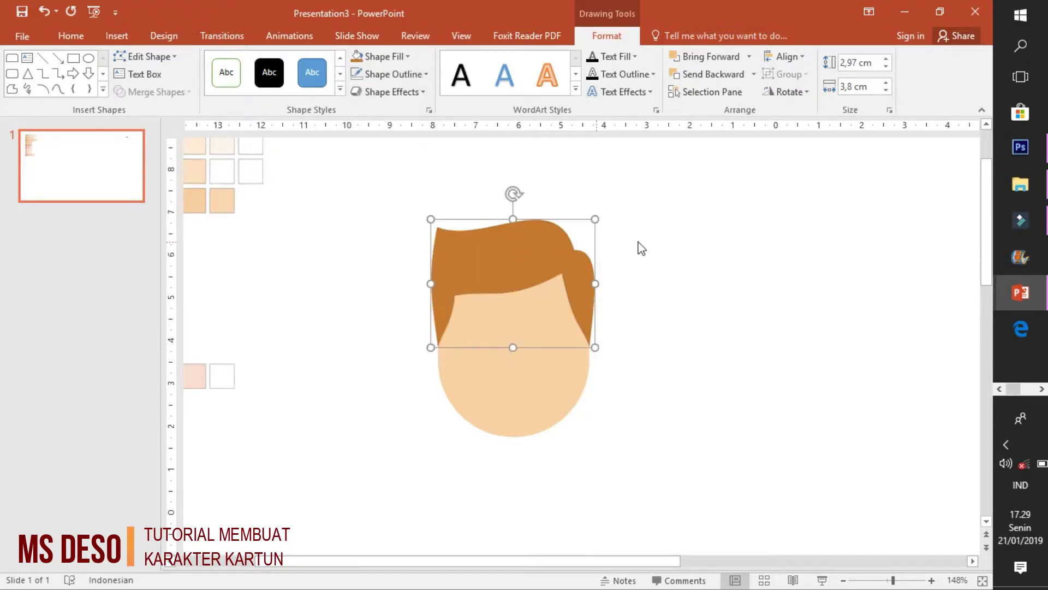
{"action": "left_click", "coordinate": [696, 294]}
{"action": "left_click", "coordinate": [879, 580]}
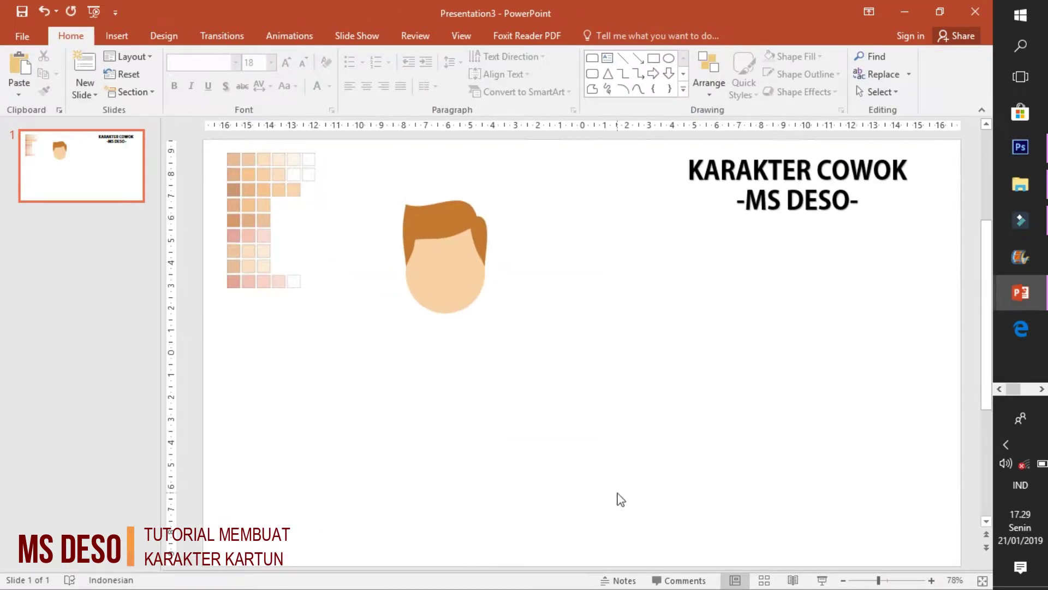
Draw a thin 0.15 × 0.87 cm rectangle on the face just below the hairline as an eyebrow
{"action": "left_click", "coordinate": [117, 35]}
{"action": "left_click", "coordinate": [261, 94]}
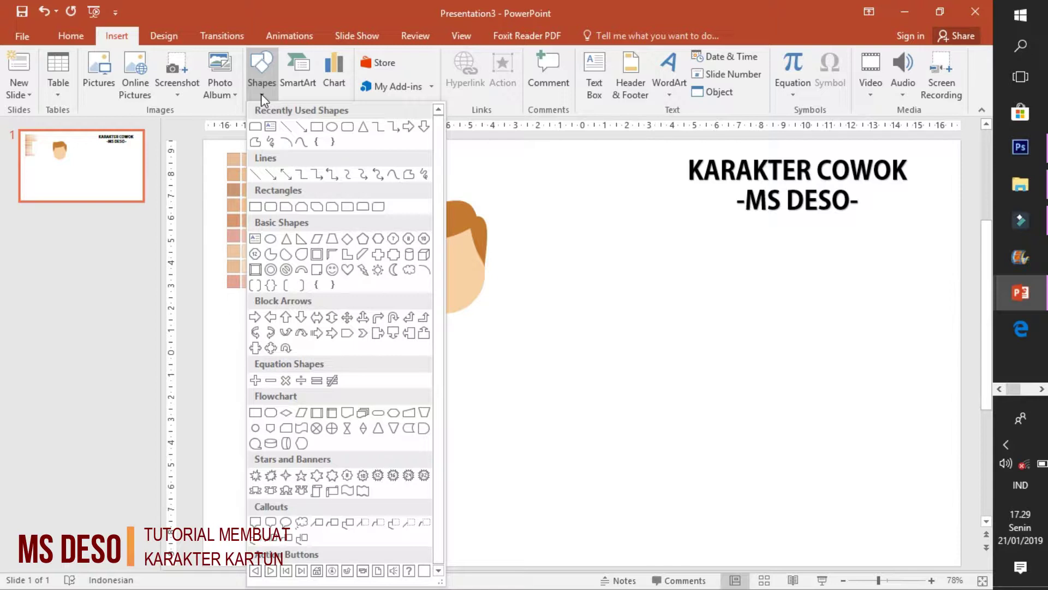
{"action": "left_click", "coordinate": [317, 129]}
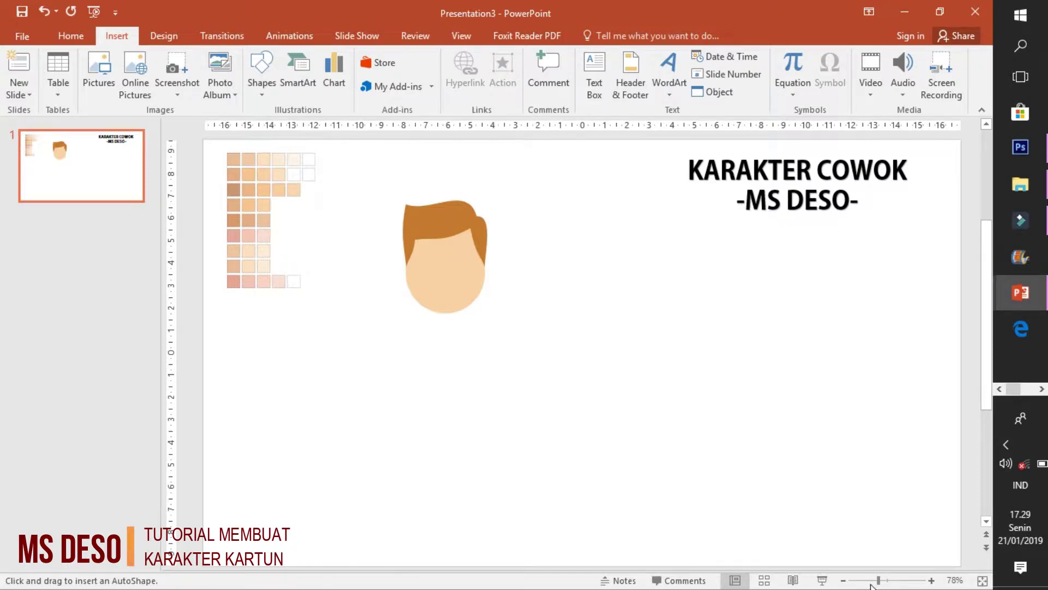
{"action": "left_click_drag", "start_coordinate": [878, 580], "coordinate": [899, 580]}
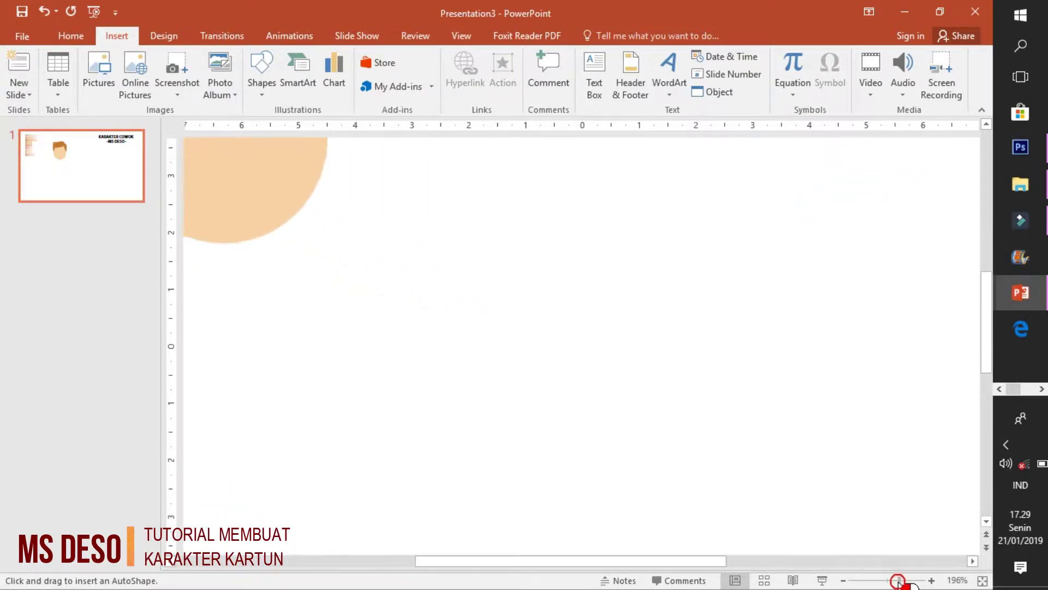
{"action": "scroll", "coordinate": [475, 327], "scroll_direction": "up", "scroll_amount": 5}
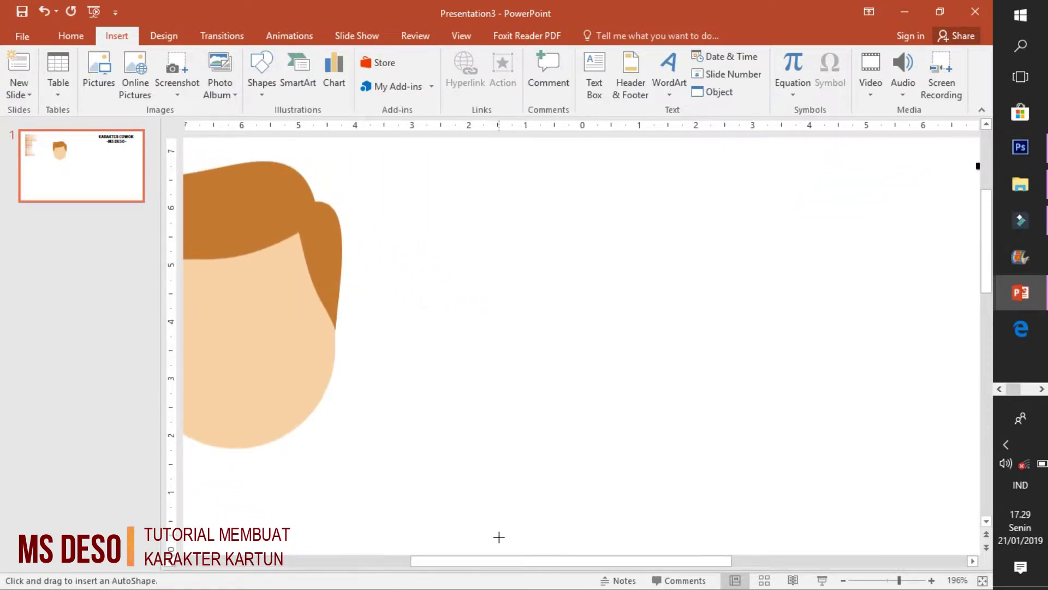
{"action": "left_click", "coordinate": [491, 561]}
{"action": "left_click_drag", "start_coordinate": [490, 562], "coordinate": [411, 562]}
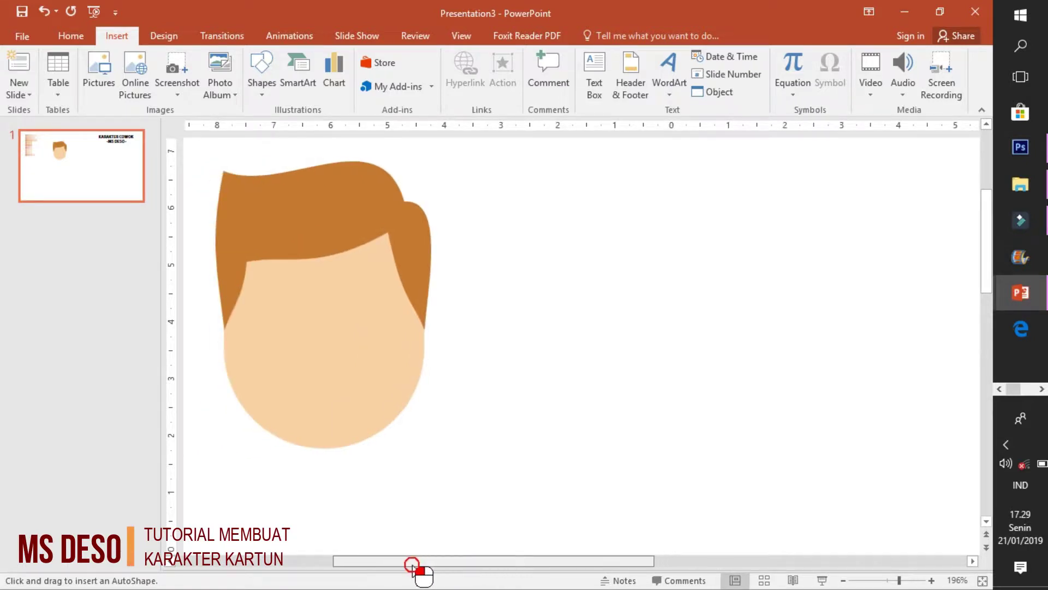
{"action": "left_click_drag", "start_coordinate": [454, 291], "coordinate": [503, 298]}
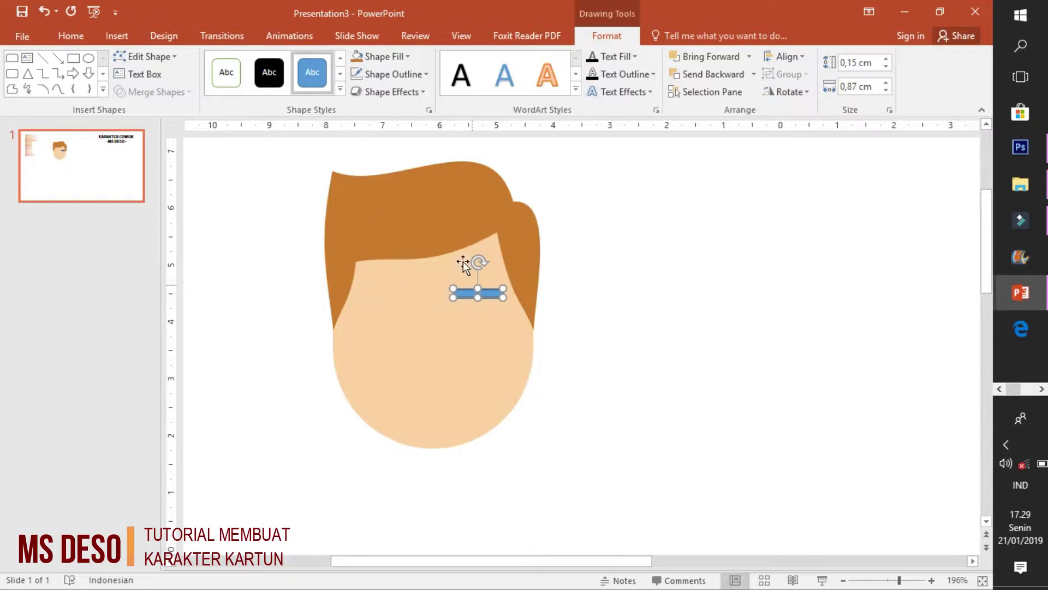
Fill the eyebrow black and paste a copy level with it as the second eyebrow
{"action": "left_click", "coordinate": [358, 56]}
{"action": "left_click", "coordinate": [370, 92]}
{"action": "left_click", "coordinate": [555, 324]}
{"action": "right_click", "coordinate": [471, 293]}
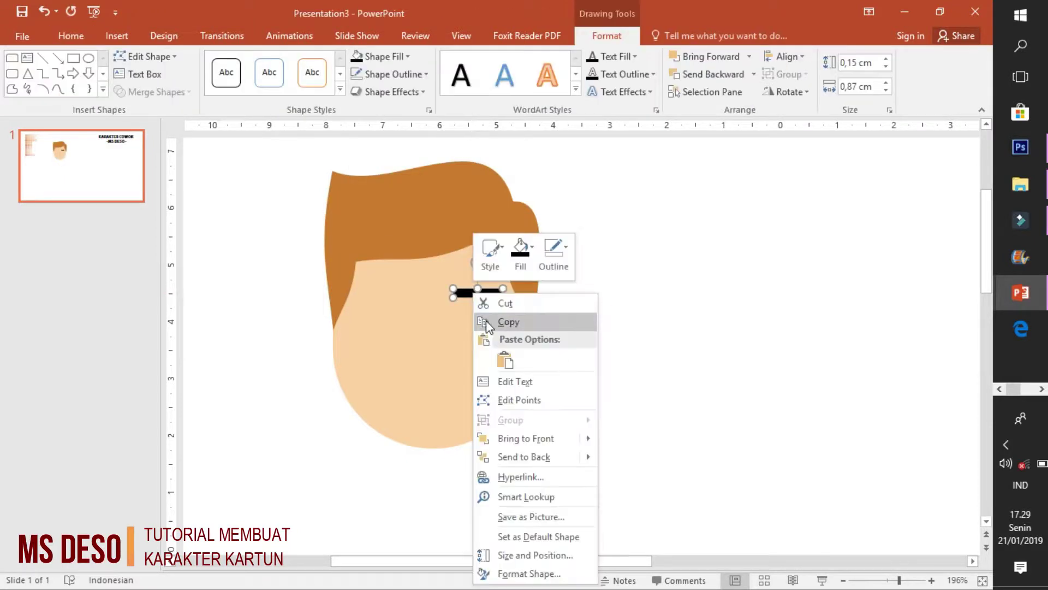
{"action": "left_click", "coordinate": [487, 325]}
{"action": "right_click", "coordinate": [601, 280]}
{"action": "left_click", "coordinate": [630, 309]}
{"action": "mouse_move", "coordinate": [738, 501]}
{"action": "left_mouse_down"}
{"action": "mouse_move", "coordinate": [394, 297]}
{"action": "mouse_move", "coordinate": [411, 343]}
{"action": "left_mouse_up"}
{"action": "left_click", "coordinate": [673, 437]}
Add a black oval eye under the left eyebrow and duplicate it under the right one
{"action": "left_click", "coordinate": [117, 35]}
{"action": "left_click", "coordinate": [224, 71]}
{"action": "left_click", "coordinate": [271, 168]}
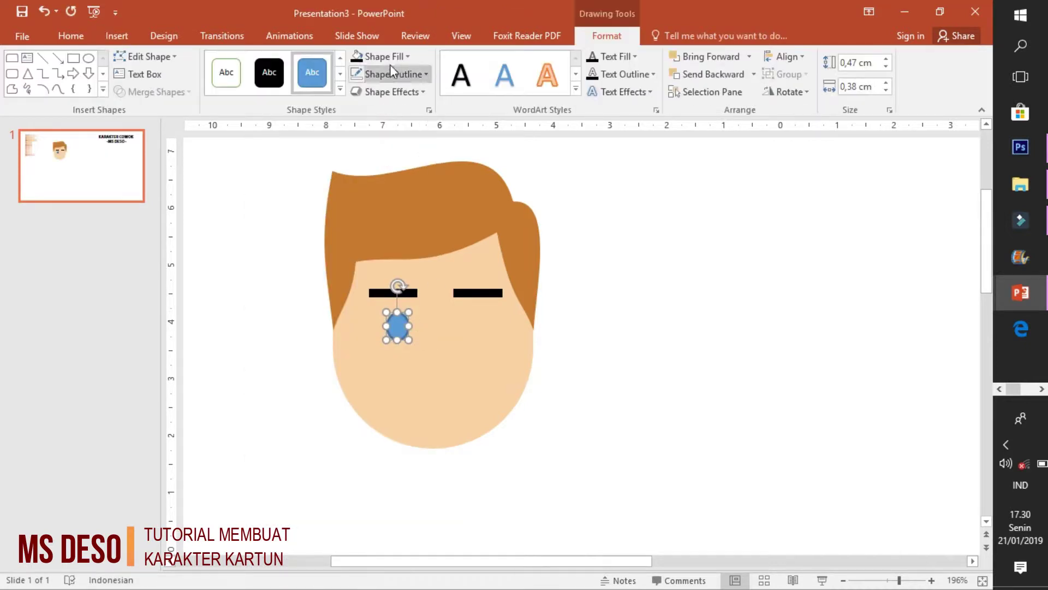
{"action": "left_click", "coordinate": [390, 74]}
{"action": "left_click", "coordinate": [396, 240]}
{"action": "right_click", "coordinate": [404, 324]}
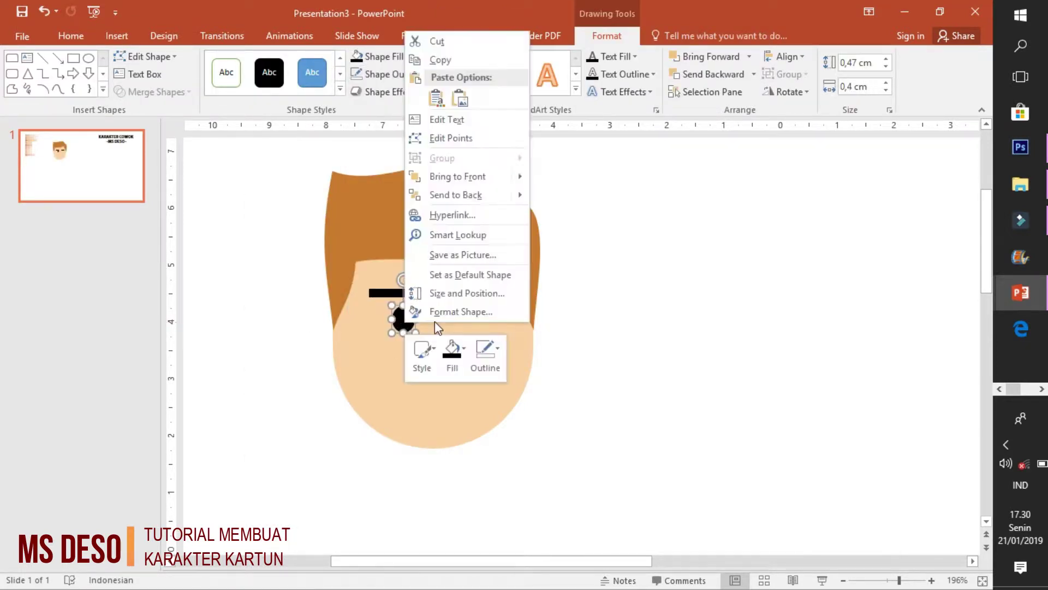
{"action": "right_click", "coordinate": [468, 324]}
{"action": "key", "text": "ctrl+v"}
{"action": "left_click_drag", "start_coordinate": [830, 323], "coordinate": [674, 281]}
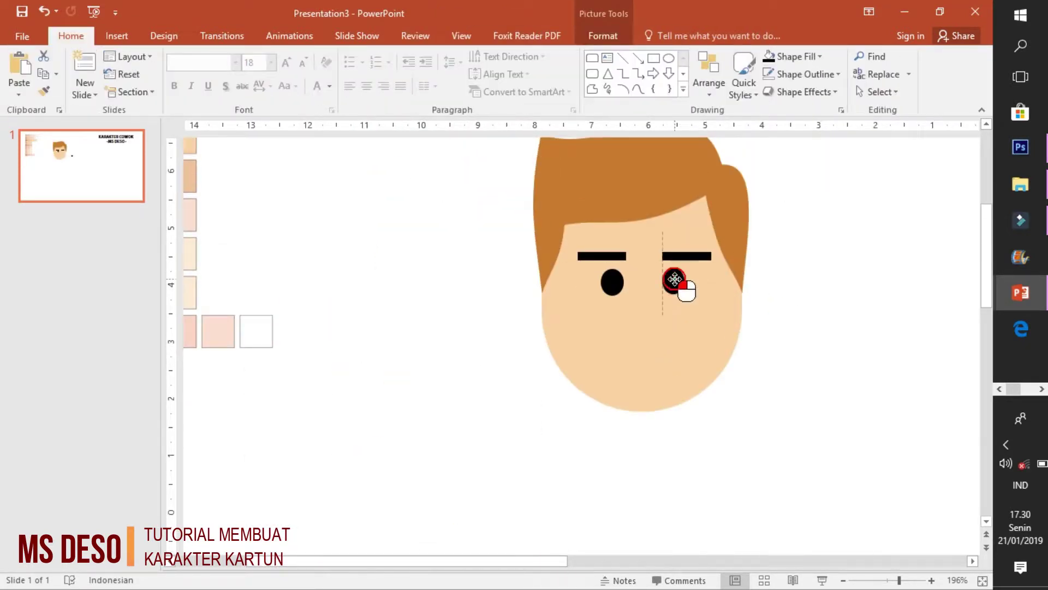
{"action": "left_click_drag", "start_coordinate": [517, 563], "coordinate": [563, 562]}
{"action": "left_click_drag", "start_coordinate": [500, 282], "coordinate": [492, 280]}
{"action": "left_click_drag", "start_coordinate": [561, 282], "coordinate": [567, 280]}
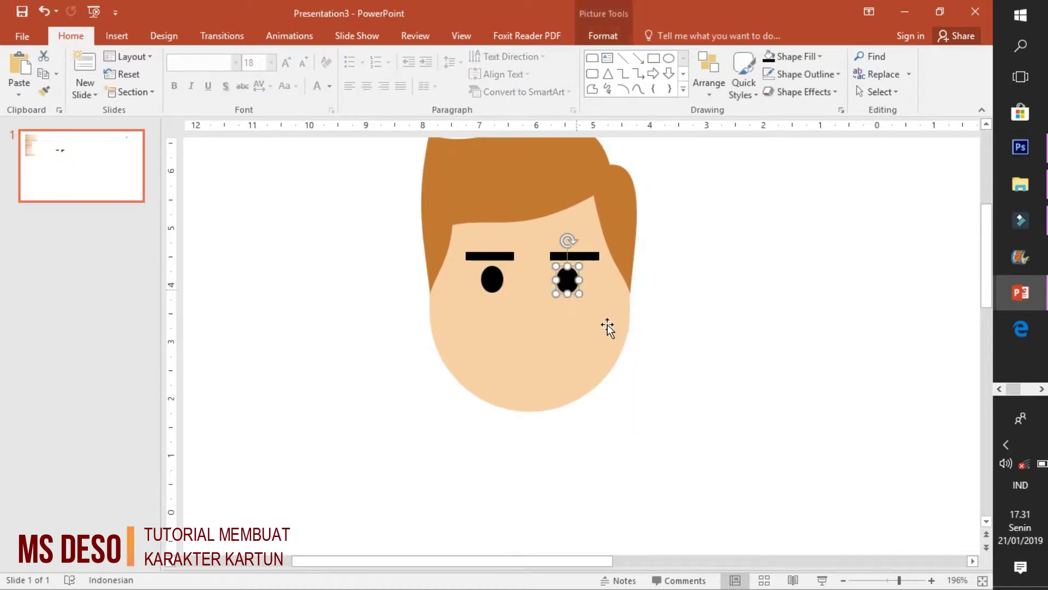
Draw a small white oval highlight with no outline inside the eye
{"action": "left_click", "coordinate": [117, 35]}
{"action": "left_click", "coordinate": [261, 71]}
{"action": "left_click", "coordinate": [252, 65]}
{"action": "mouse_move", "coordinate": [491, 270]}
{"action": "left_mouse_down"}
{"action": "mouse_move", "coordinate": [511, 285]}
{"action": "mouse_move", "coordinate": [501, 281]}
{"action": "mouse_move", "coordinate": [568, 279]}
{"action": "left_mouse_up"}
{"action": "left_click", "coordinate": [380, 56]}
{"action": "left_click", "coordinate": [356, 91]}
{"action": "left_click", "coordinate": [388, 74]}
{"action": "left_click", "coordinate": [371, 241]}
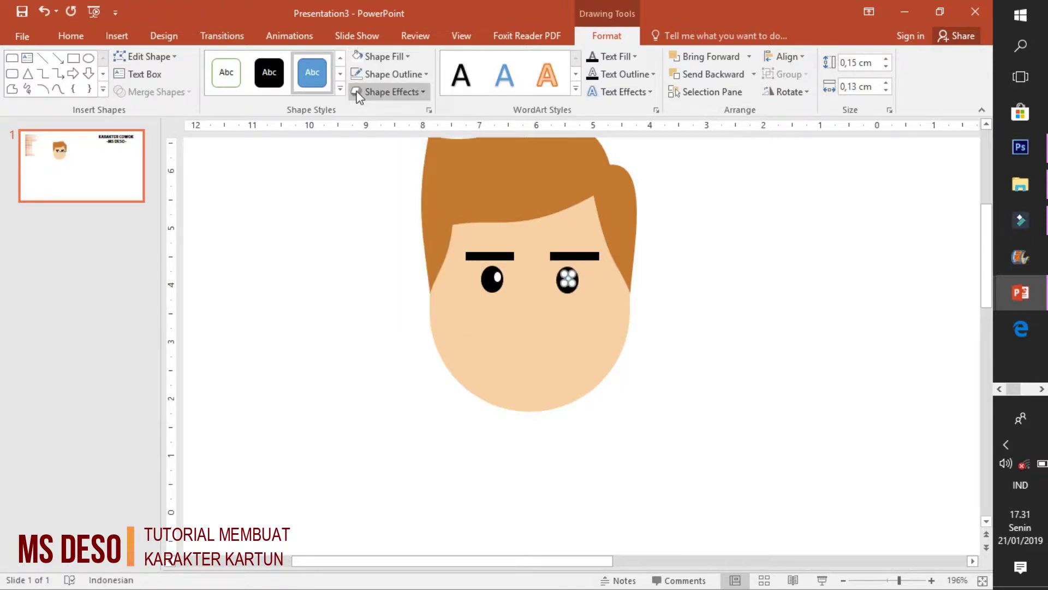
{"action": "left_click", "coordinate": [690, 304]}
{"action": "scroll", "coordinate": [768, 376], "scroll_direction": "up", "scroll_amount": 2}
Draw a small rounded-rectangle mouth on the lower face with black fill and outline
{"action": "left_click", "coordinate": [116, 36]}
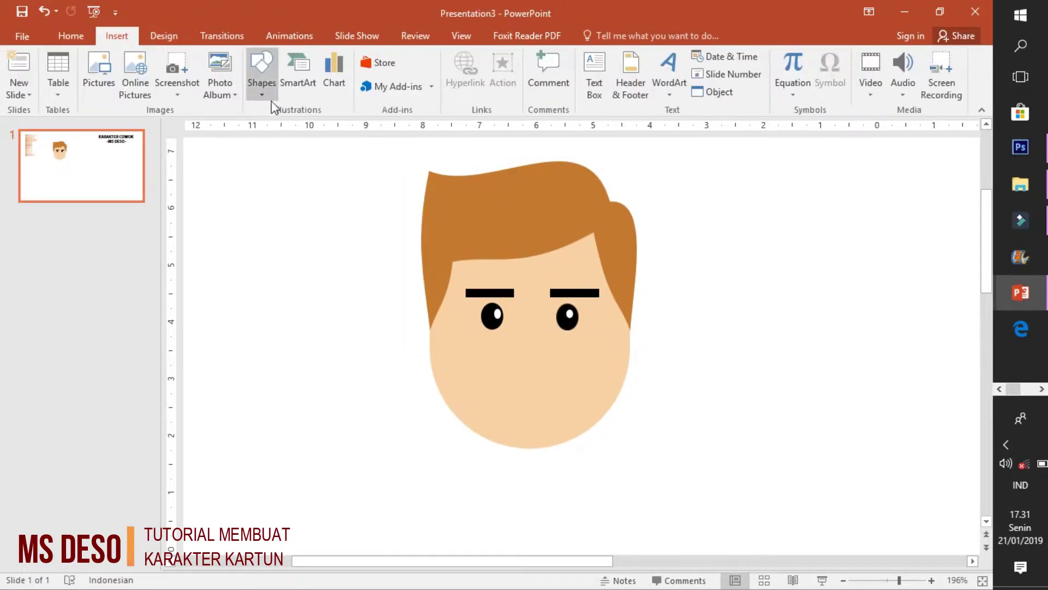
{"action": "left_click", "coordinate": [261, 90]}
{"action": "left_click", "coordinate": [363, 207]}
{"action": "left_click_drag", "start_coordinate": [491, 347], "coordinate": [579, 383]}
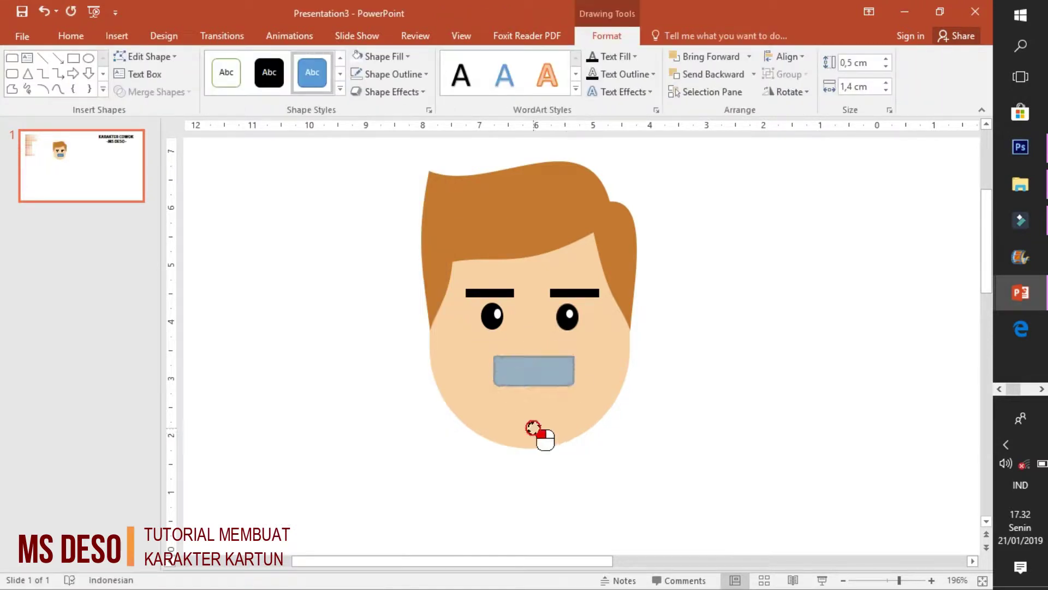
{"action": "mouse_move", "coordinate": [494, 398]}
{"action": "left_mouse_down"}
{"action": "mouse_move", "coordinate": [557, 381]}
{"action": "mouse_move", "coordinate": [533, 382]}
{"action": "mouse_move", "coordinate": [555, 402]}
{"action": "mouse_move", "coordinate": [537, 390]}
{"action": "left_mouse_up"}
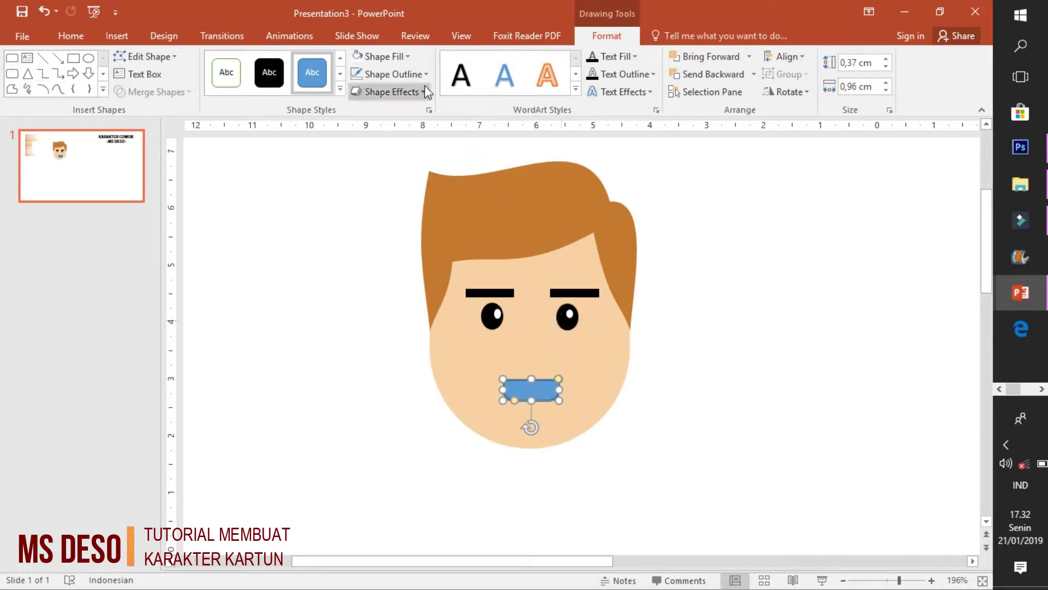
{"action": "left_click", "coordinate": [383, 56]}
{"action": "left_click", "coordinate": [369, 108]}
{"action": "left_click", "coordinate": [394, 74]}
{"action": "left_click", "coordinate": [373, 109]}
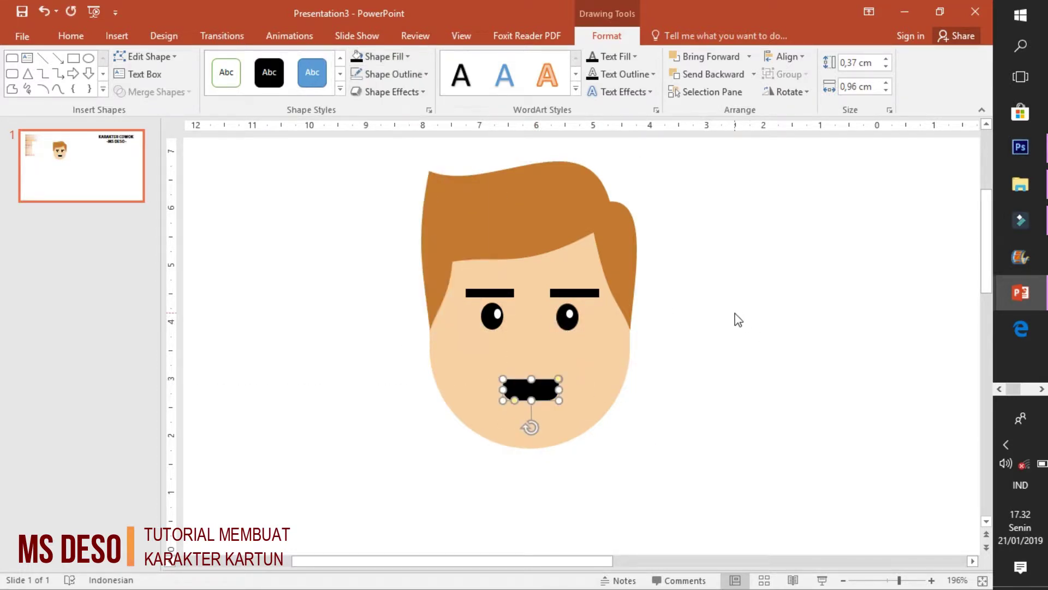
Add a white rectangle strip of teeth along the mouth's top edge
{"action": "left_click", "coordinate": [117, 35]}
{"action": "left_click", "coordinate": [264, 77]}
{"action": "left_click", "coordinate": [362, 206]}
{"action": "mouse_move", "coordinate": [678, 336]}
{"action": "left_mouse_down"}
{"action": "mouse_move", "coordinate": [738, 352]}
{"action": "mouse_move", "coordinate": [724, 349]}
{"action": "left_mouse_up"}
{"action": "mouse_move", "coordinate": [700, 382]}
{"action": "left_mouse_down"}
{"action": "mouse_move", "coordinate": [732, 391]}
{"action": "mouse_move", "coordinate": [704, 346]}
{"action": "mouse_move", "coordinate": [510, 381]}
{"action": "mouse_move", "coordinate": [531, 394]}
{"action": "mouse_move", "coordinate": [531, 386]}
{"action": "left_mouse_up"}
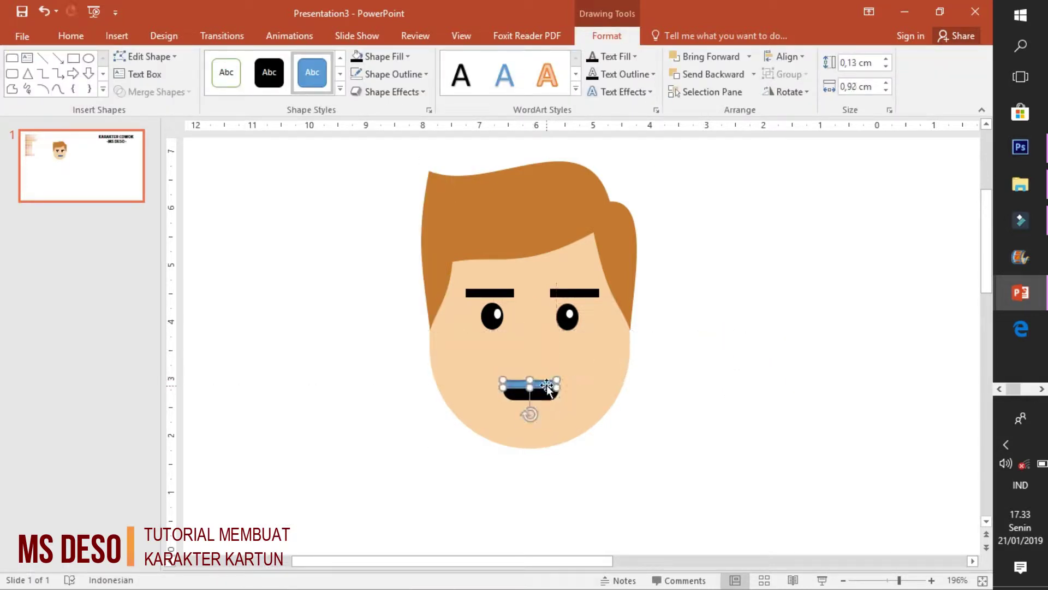
{"action": "left_click", "coordinate": [406, 56]}
{"action": "left_click", "coordinate": [361, 83]}
{"action": "left_click", "coordinate": [806, 288]}
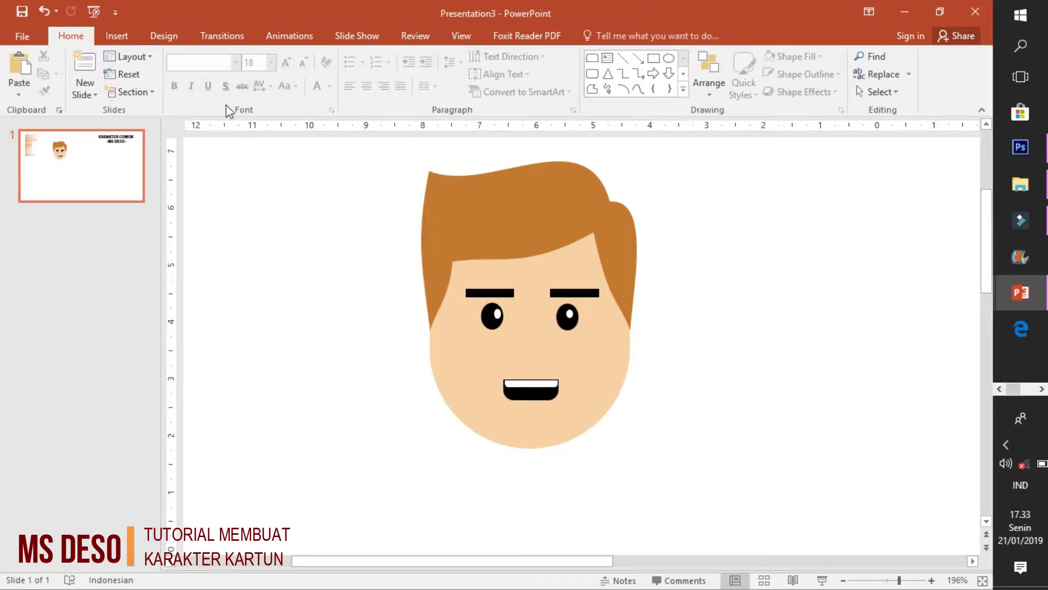
Draw a small oval at the face's right edge as an ear
{"action": "left_click", "coordinate": [117, 36]}
{"action": "left_click", "coordinate": [261, 68]}
{"action": "left_click", "coordinate": [334, 133]}
{"action": "left_click_drag", "start_coordinate": [671, 306], "coordinate": [633, 349]}
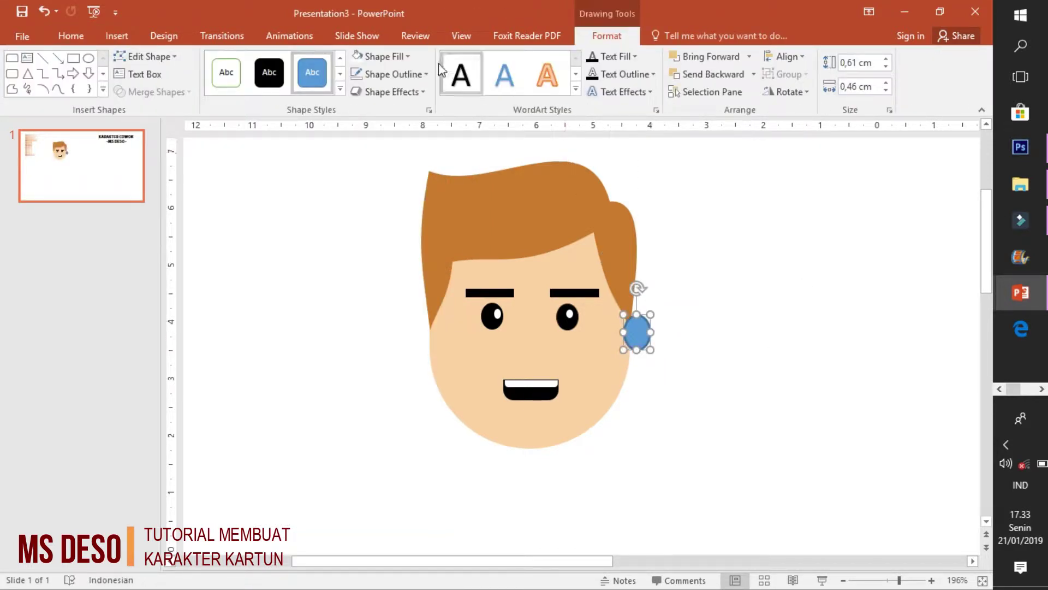
Fill the ear with the skin colour sampled from the slide and remove its outline
{"action": "left_click", "coordinate": [409, 57]}
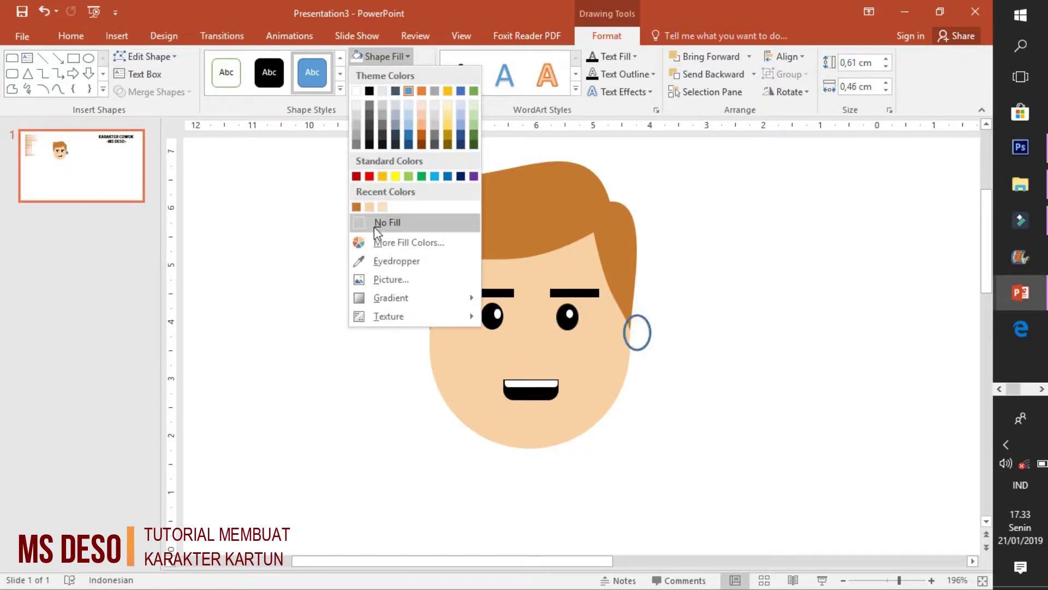
{"action": "left_click", "coordinate": [391, 263]}
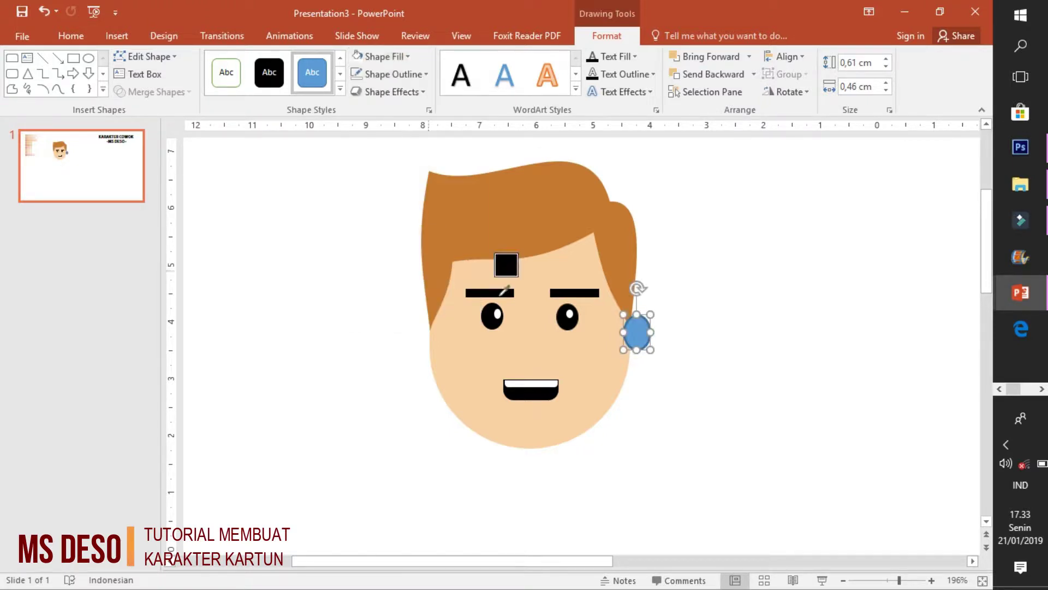
{"action": "left_click", "coordinate": [498, 358]}
{"action": "left_click", "coordinate": [392, 74]}
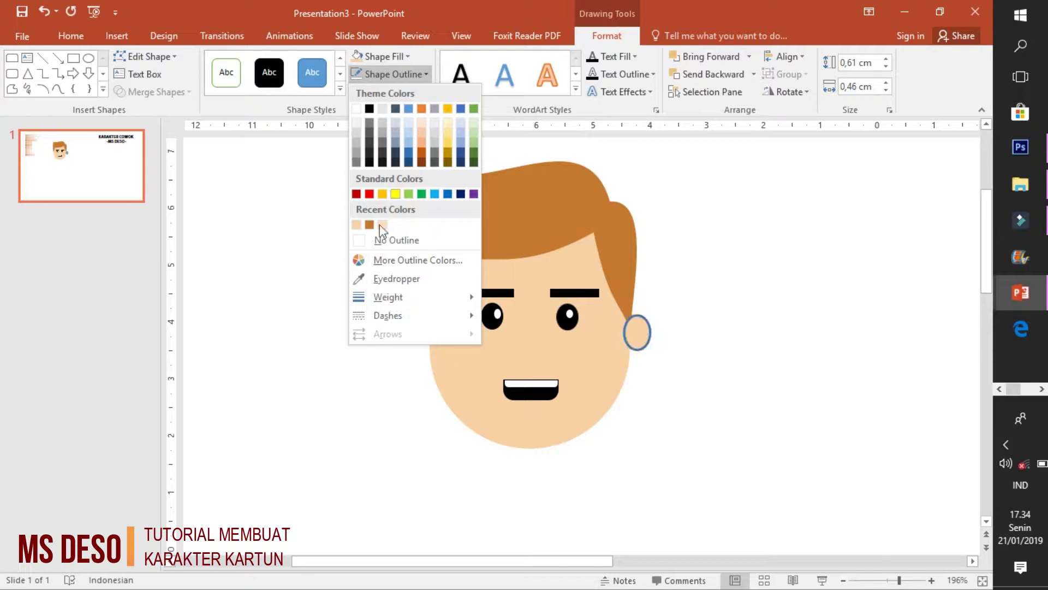
{"action": "left_click", "coordinate": [389, 240]}
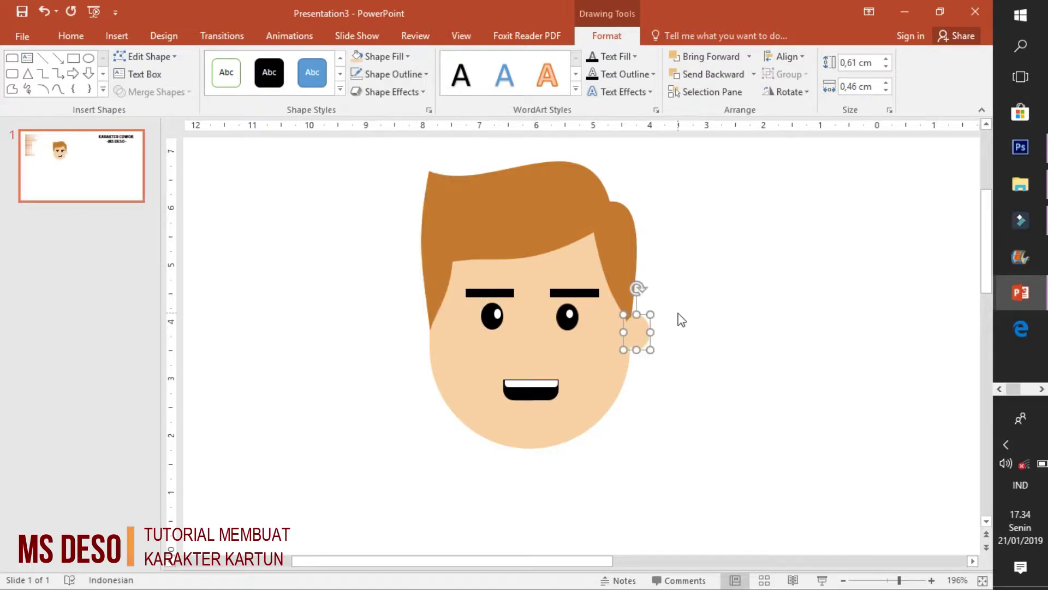
Copy the ear, paste it as a picture, and place the ears on both sides of the face
{"action": "right_click", "coordinate": [639, 332]}
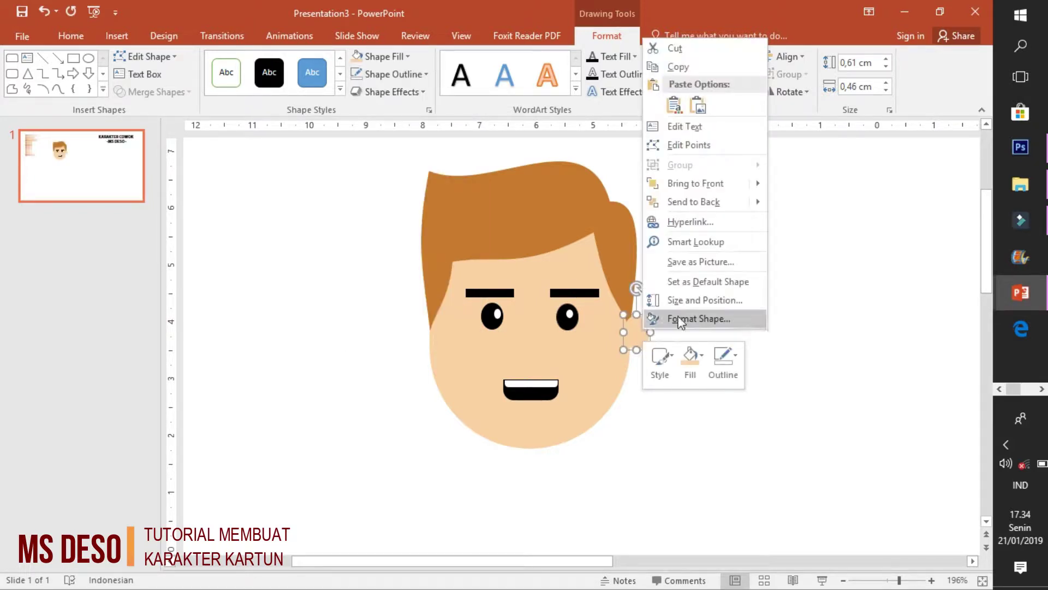
{"action": "left_click", "coordinate": [677, 65]}
{"action": "right_click", "coordinate": [695, 264]}
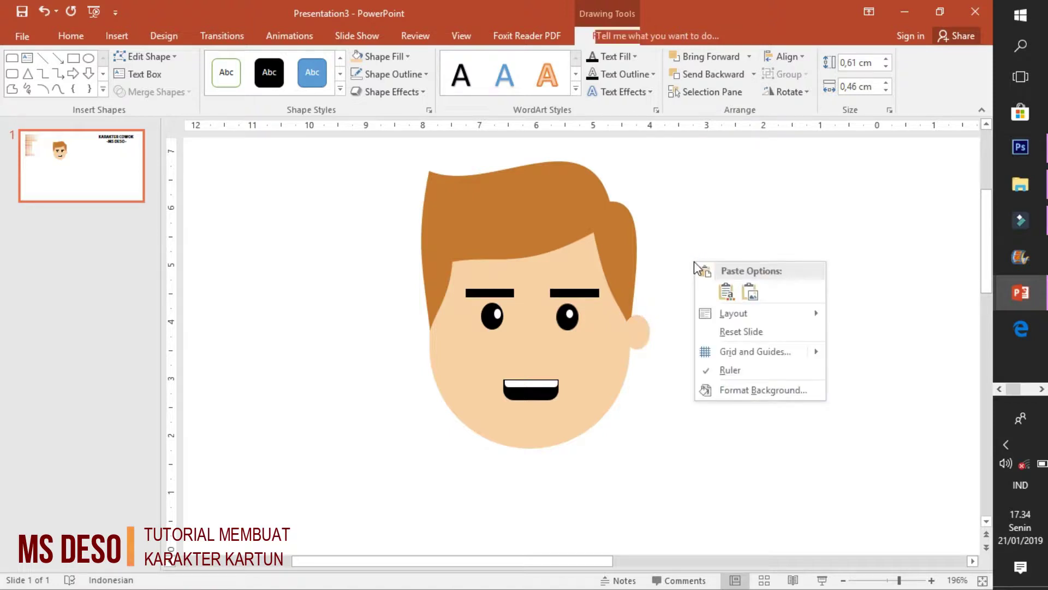
{"action": "left_click", "coordinate": [750, 292]}
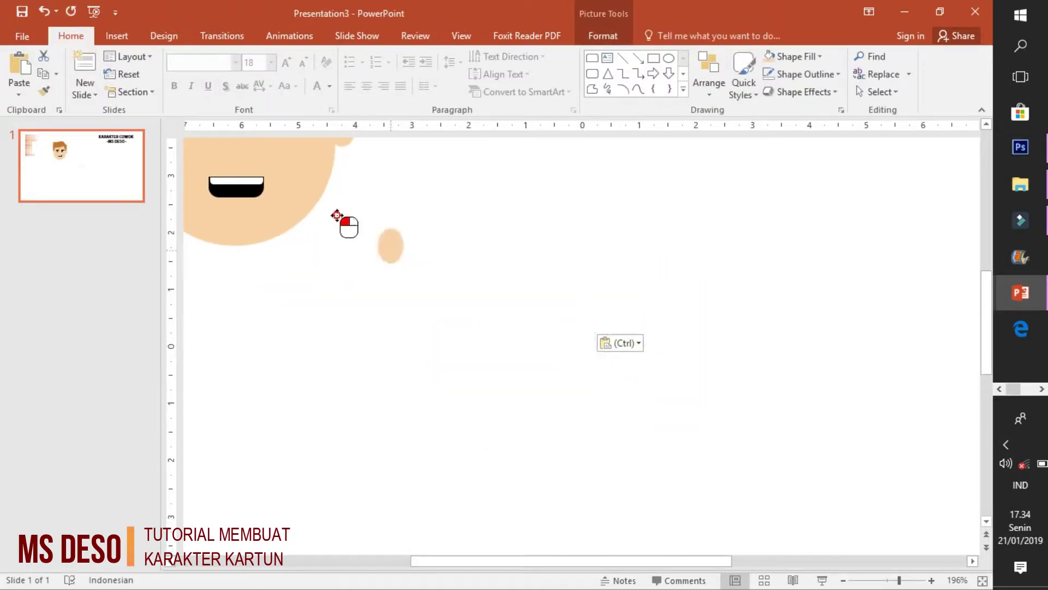
{"action": "left_click_drag", "start_coordinate": [586, 346], "coordinate": [326, 219]}
{"action": "scroll", "coordinate": [480, 290], "scroll_direction": "up", "scroll_amount": 3}
{"action": "left_click_drag", "start_coordinate": [608, 562], "coordinate": [516, 561]}
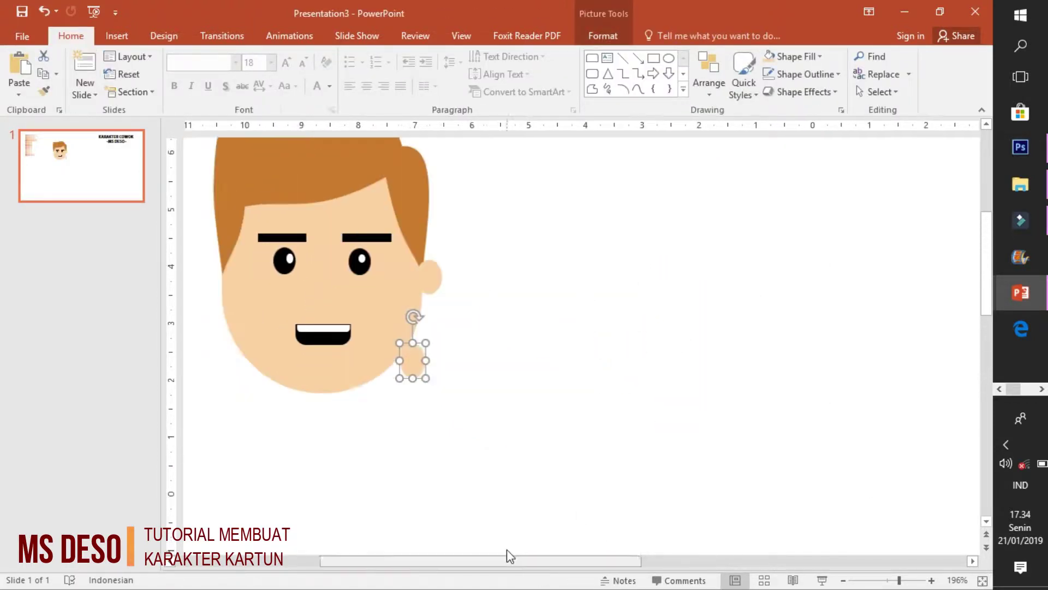
{"action": "left_click_drag", "start_coordinate": [554, 355], "coordinate": [360, 266]}
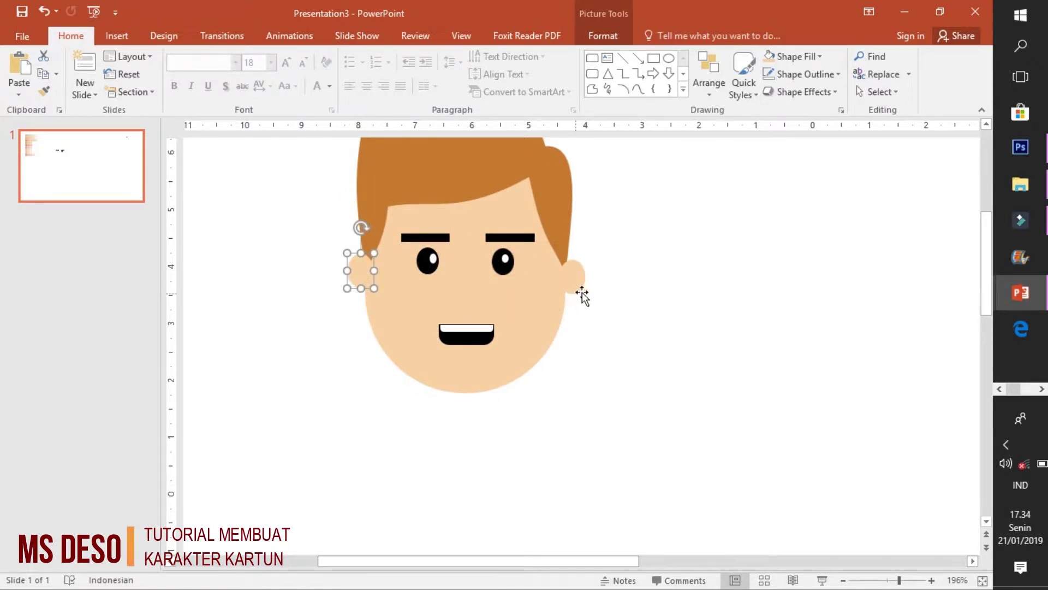
{"action": "left_click_drag", "start_coordinate": [576, 281], "coordinate": [568, 273]}
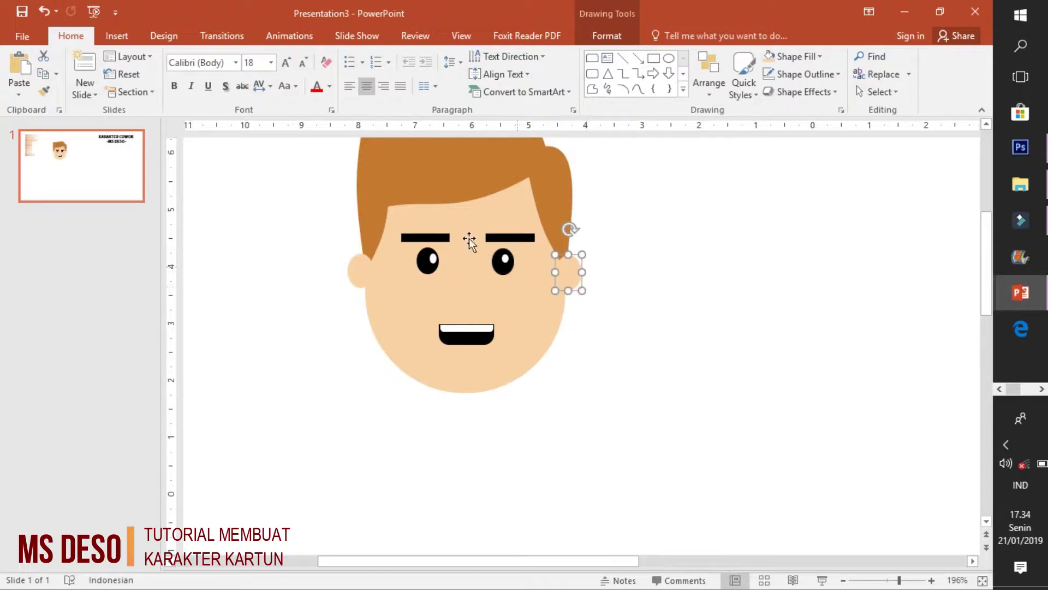
Send the right ear behind the face and hair
{"action": "left_click", "coordinate": [354, 271]}
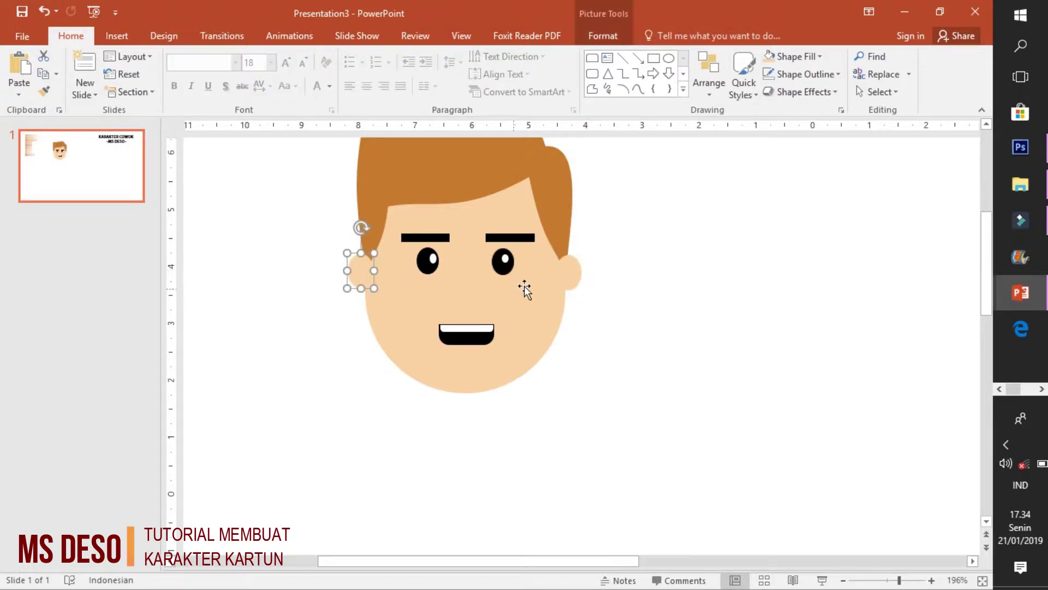
{"action": "left_click", "coordinate": [560, 280]}
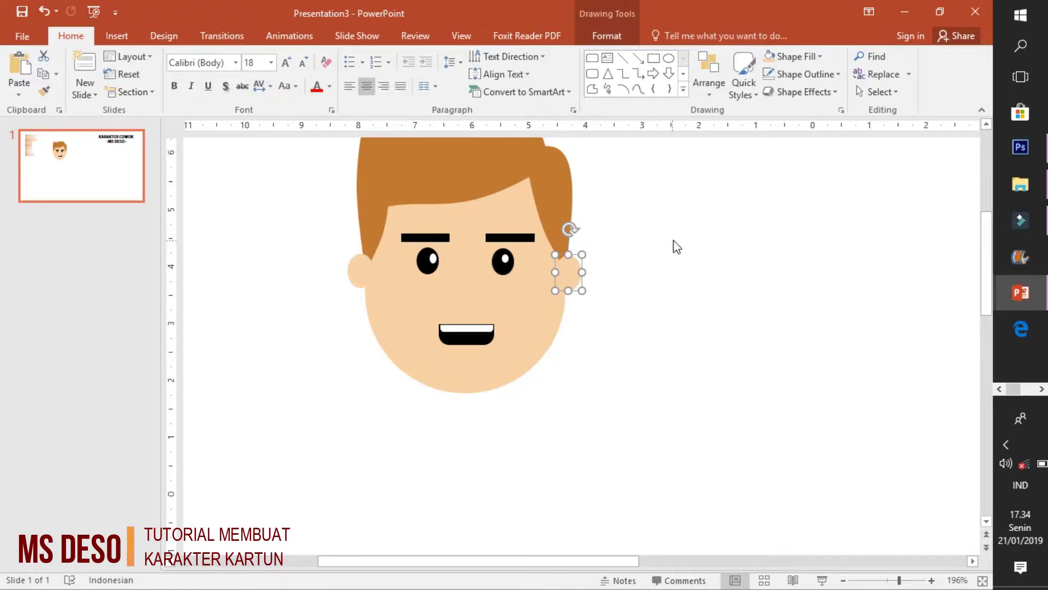
{"action": "left_click", "coordinate": [706, 97]}
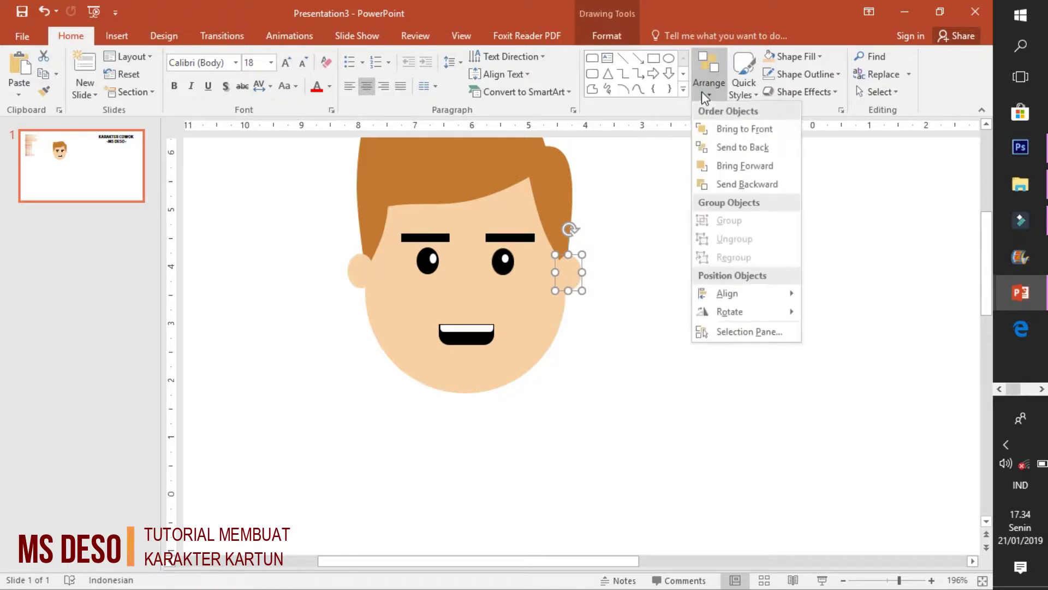
{"action": "left_click", "coordinate": [743, 148]}
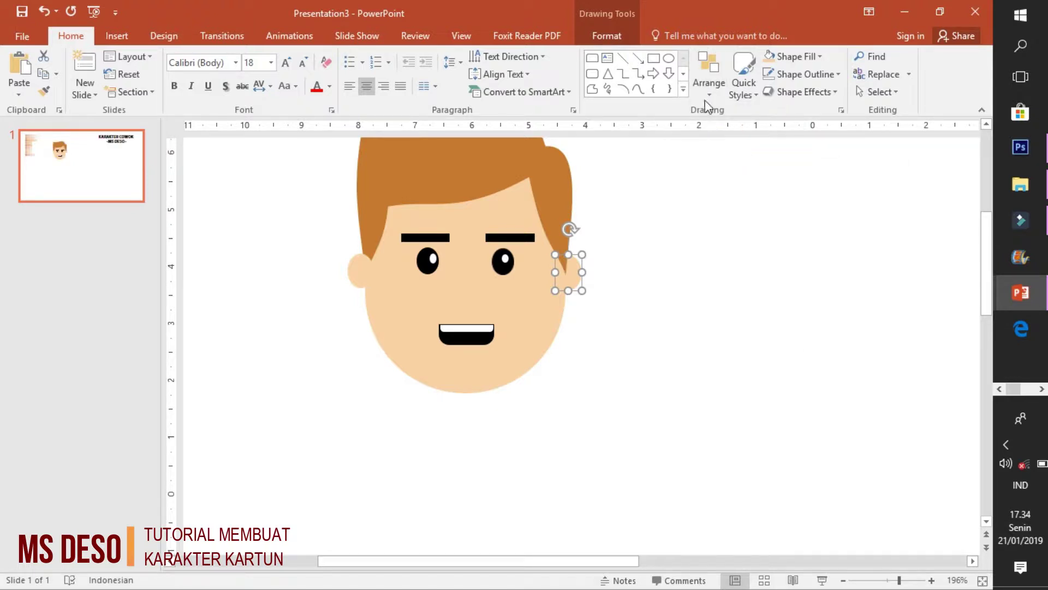
Send the left ear behind the face too, then zoom out to view the whole slide
{"action": "left_click", "coordinate": [354, 269]}
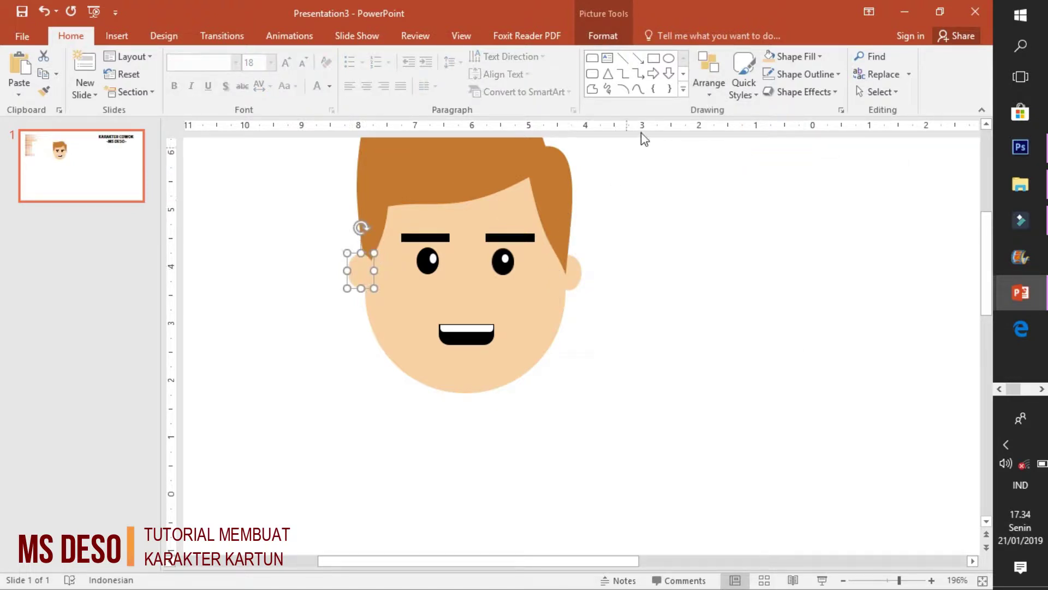
{"action": "left_click", "coordinate": [709, 93]}
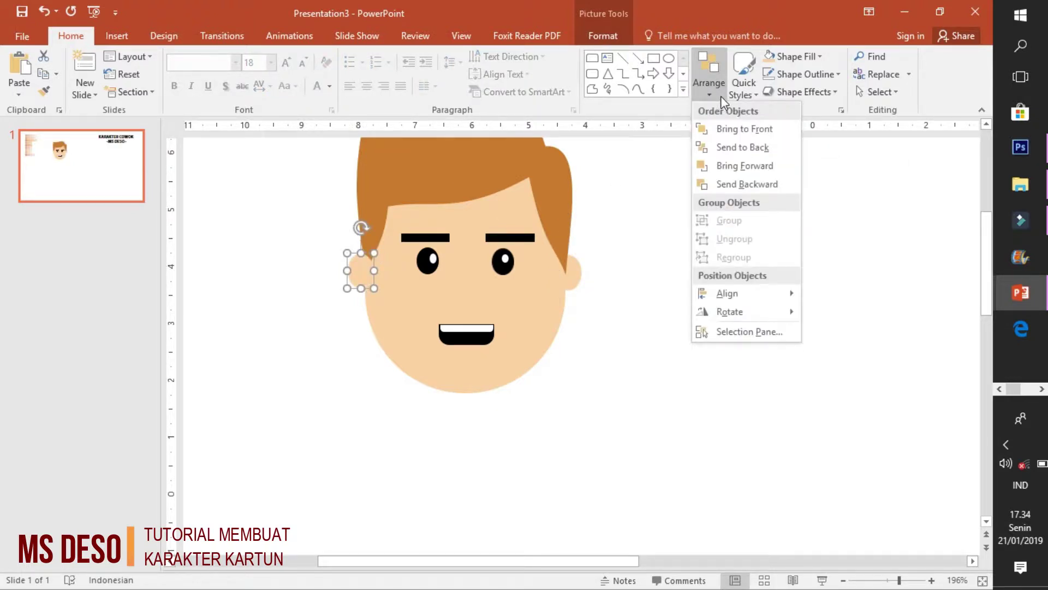
{"action": "left_click", "coordinate": [732, 149]}
{"action": "left_click", "coordinate": [753, 321]}
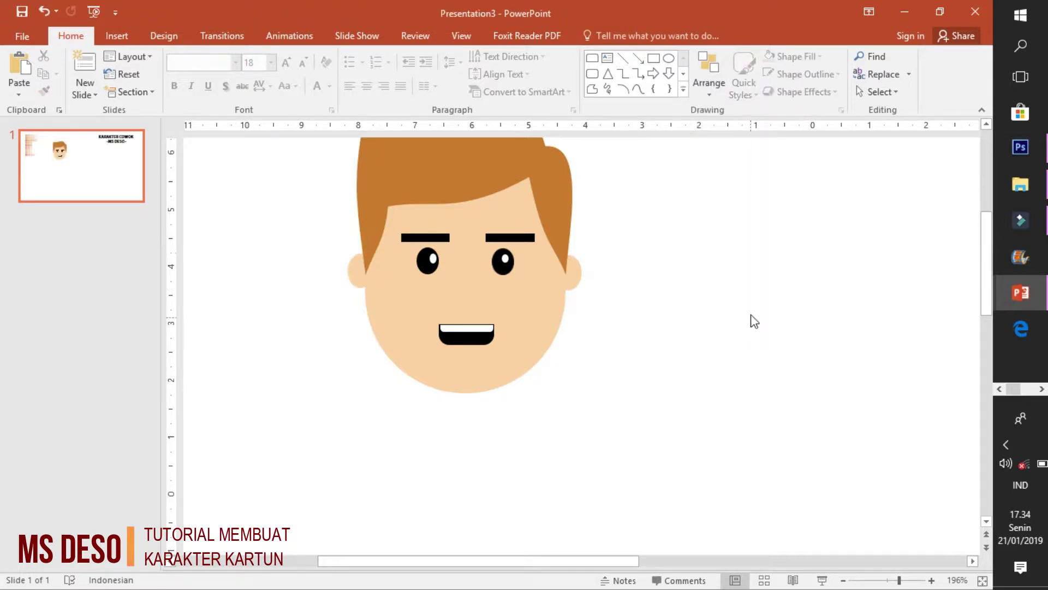
{"action": "scroll", "coordinate": [662, 253], "scroll_direction": "up", "scroll_amount": 2}
{"action": "scroll", "coordinate": [662, 253], "scroll_direction": "down", "scroll_amount": 1}
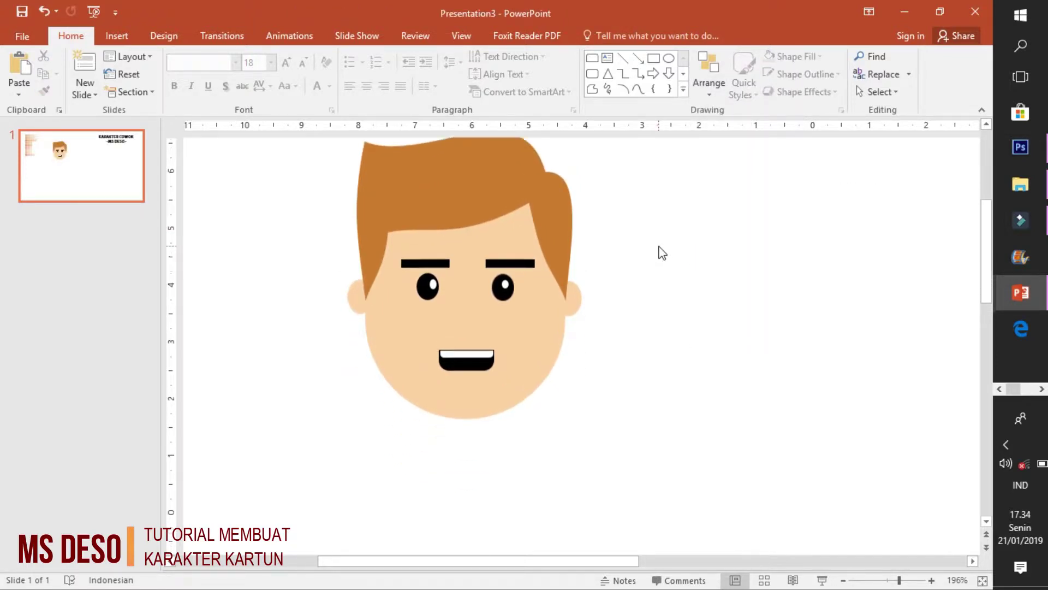
{"action": "scroll", "coordinate": [662, 253], "scroll_direction": "down", "scroll_amount": 1}
{"action": "scroll", "coordinate": [662, 253], "scroll_direction": "up", "scroll_amount": 1}
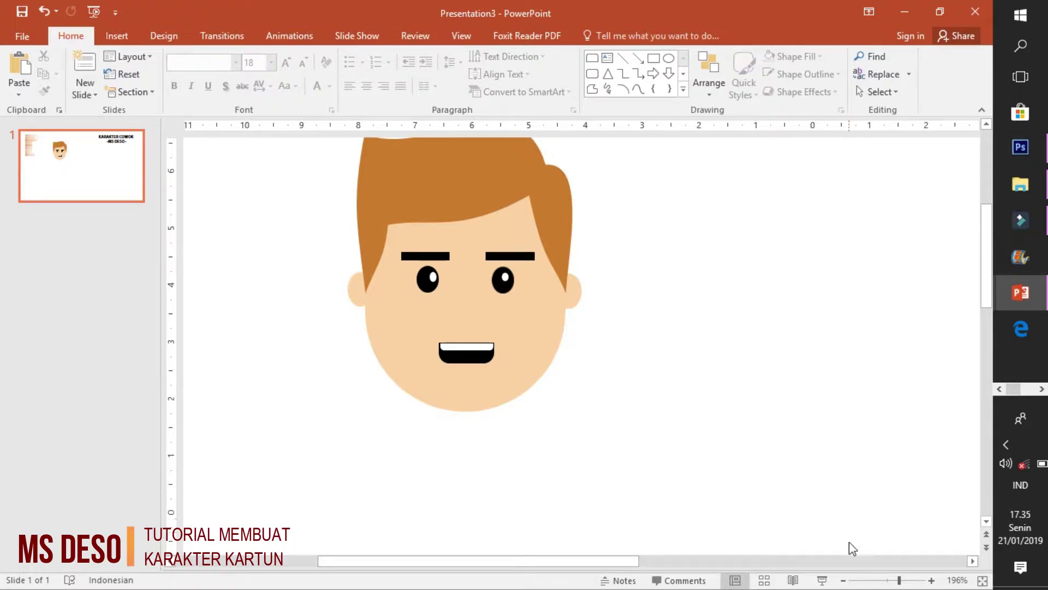
{"action": "left_click_drag", "start_coordinate": [900, 580], "coordinate": [876, 567]}
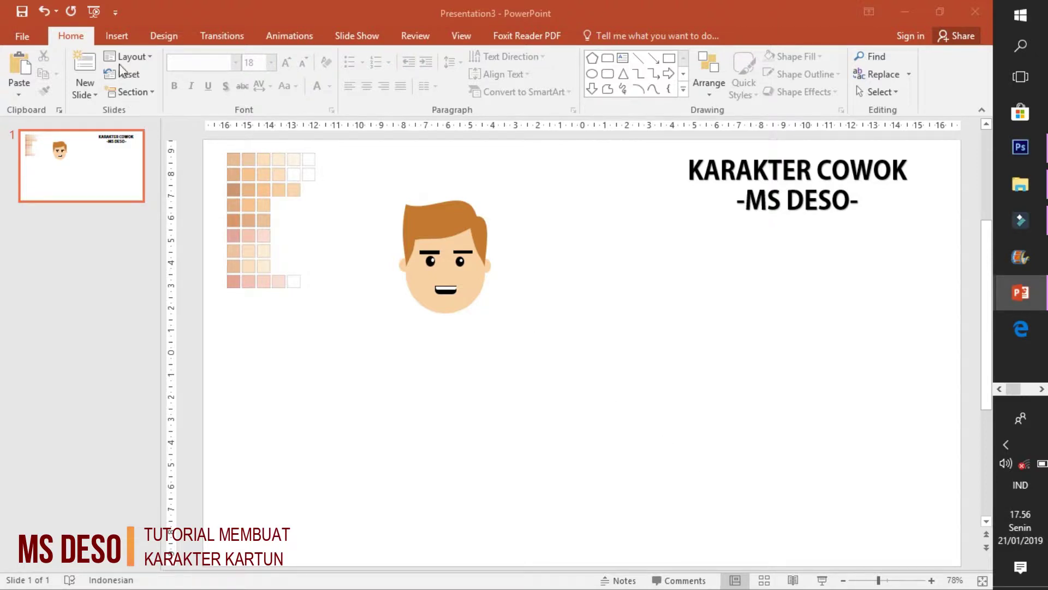
Draw a rectangle for the neck below the face and shrink it to fit under the mouth
{"action": "left_click", "coordinate": [113, 34]}
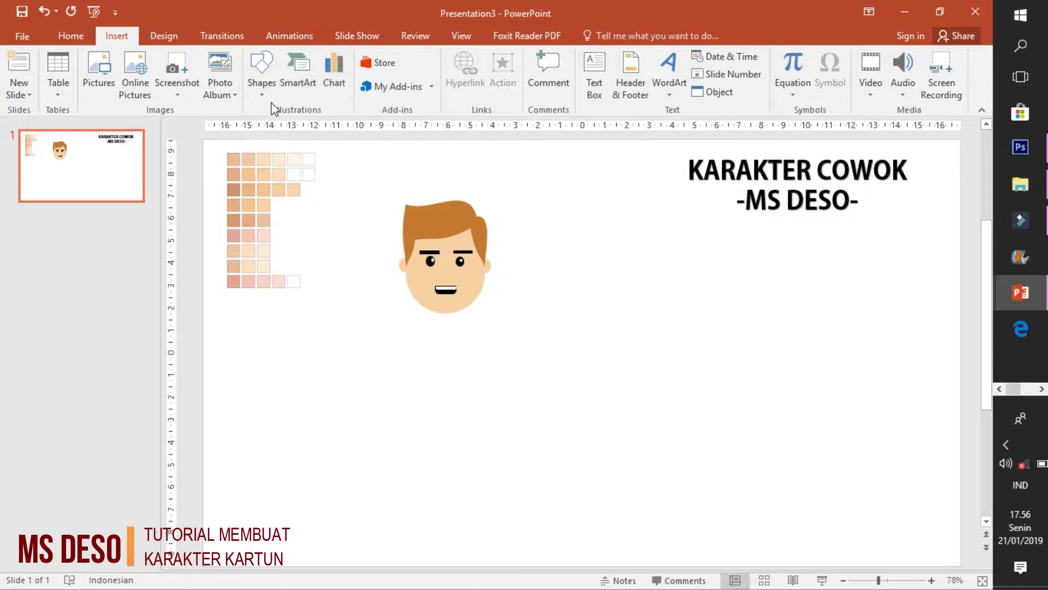
{"action": "left_click", "coordinate": [262, 82]}
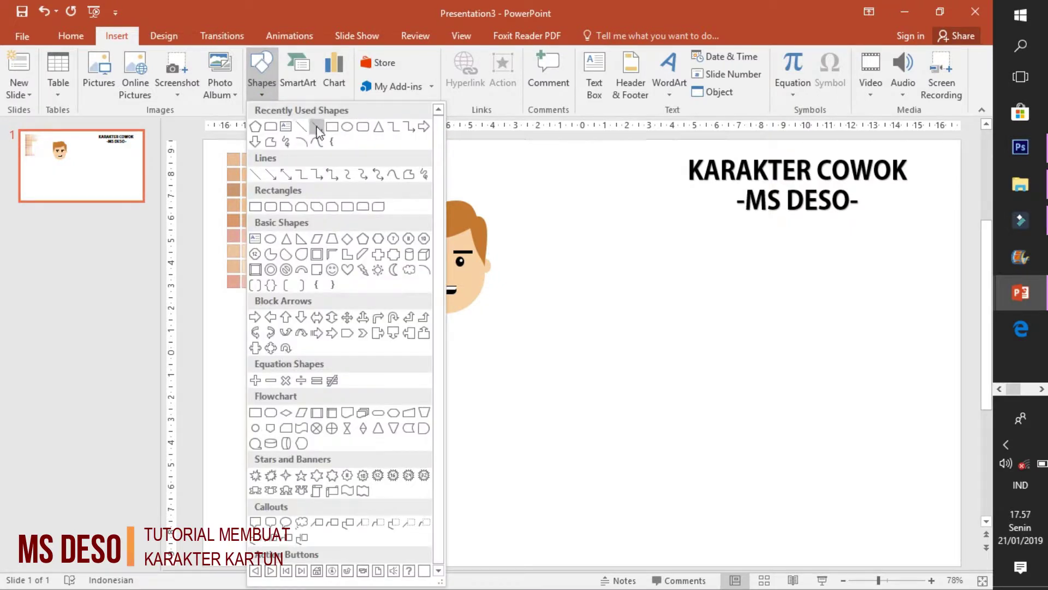
{"action": "left_click", "coordinate": [363, 205]}
{"action": "left_click_drag", "start_coordinate": [446, 350], "coordinate": [460, 381]}
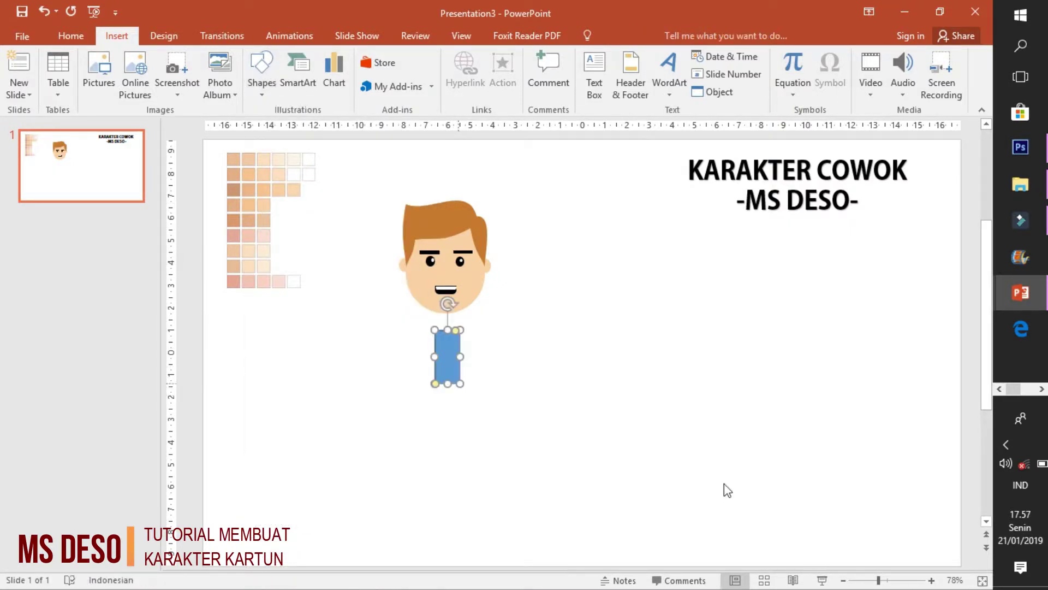
{"action": "left_click", "coordinate": [895, 580]}
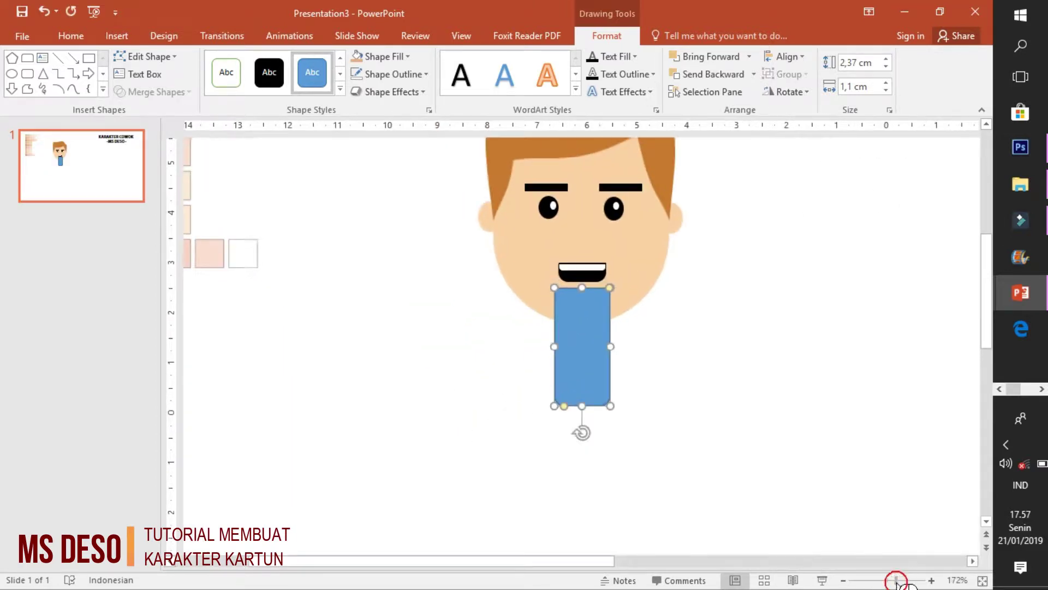
{"action": "mouse_move", "coordinate": [614, 487]}
{"action": "left_mouse_down"}
{"action": "mouse_move", "coordinate": [590, 416]}
{"action": "mouse_move", "coordinate": [579, 439]}
{"action": "left_mouse_up"}
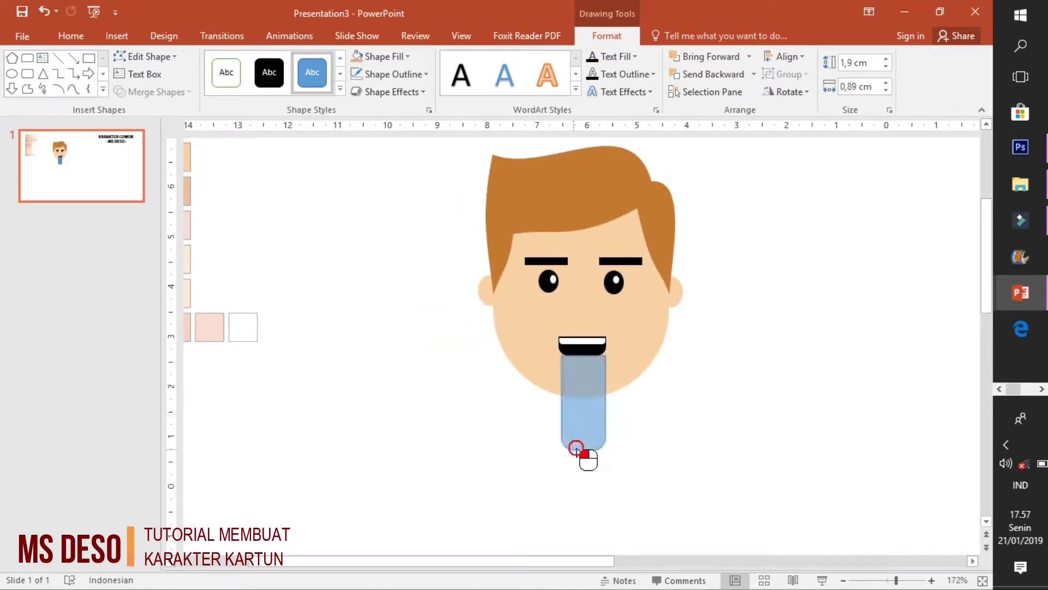
Fill the neck with the skin tone picked by eyedropper and remove its outline
{"action": "left_click", "coordinate": [407, 56]}
{"action": "left_click", "coordinate": [390, 262]}
{"action": "scroll", "coordinate": [520, 501], "scroll_direction": "left", "scroll_amount": 3}
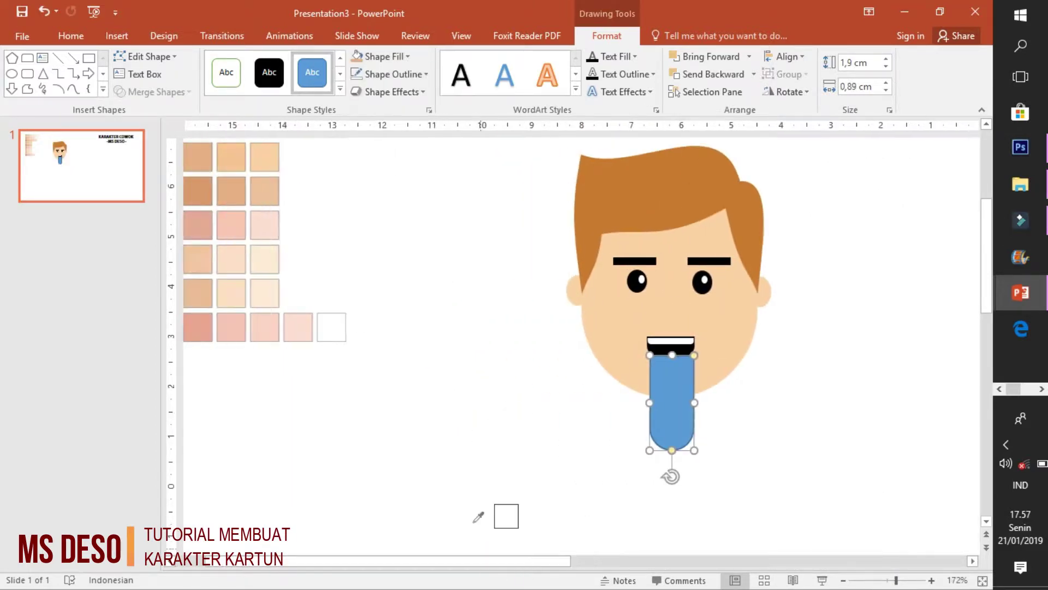
{"action": "left_click", "coordinate": [606, 317]}
{"action": "left_click", "coordinate": [393, 74]}
{"action": "left_click", "coordinate": [398, 239]}
{"action": "scroll", "coordinate": [565, 564], "scroll_direction": "right", "scroll_amount": 3}
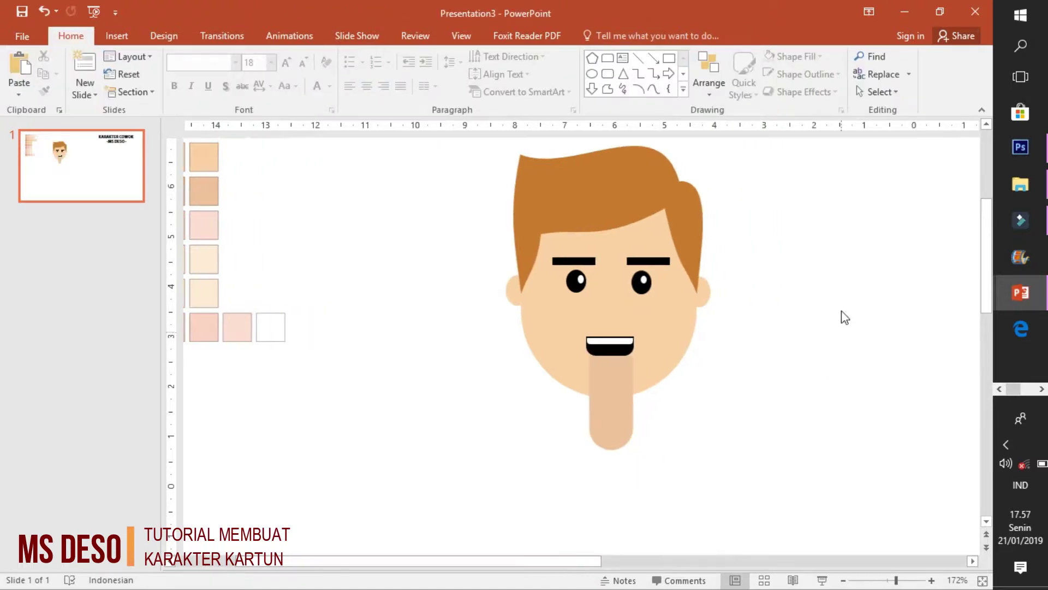
Send the neck behind the face and line it up under the chin
{"action": "left_click", "coordinate": [617, 397]}
{"action": "left_click_drag", "start_coordinate": [617, 397], "coordinate": [607, 378]}
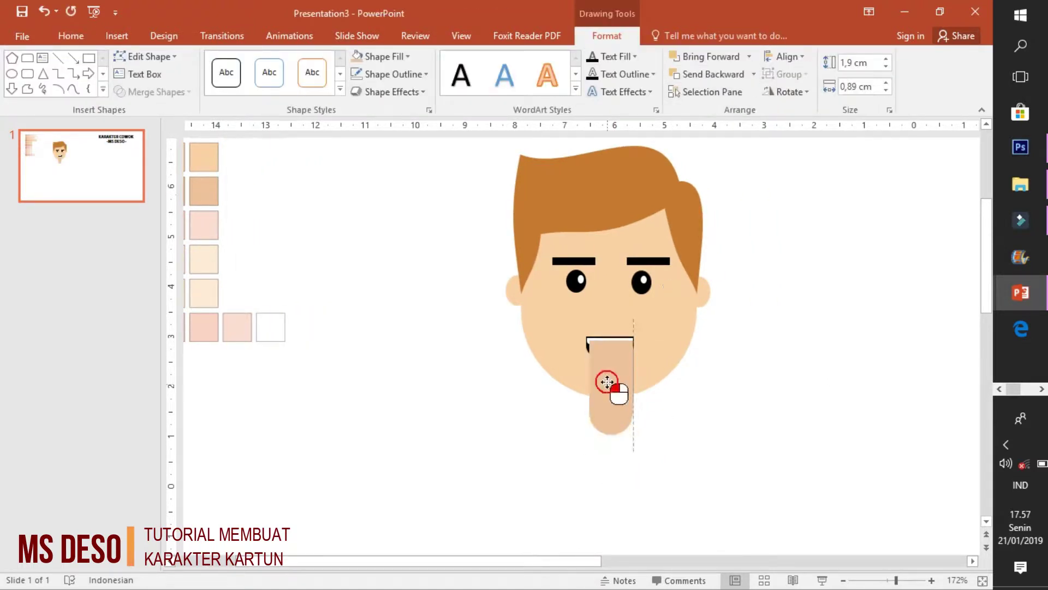
{"action": "left_click", "coordinate": [756, 73]}
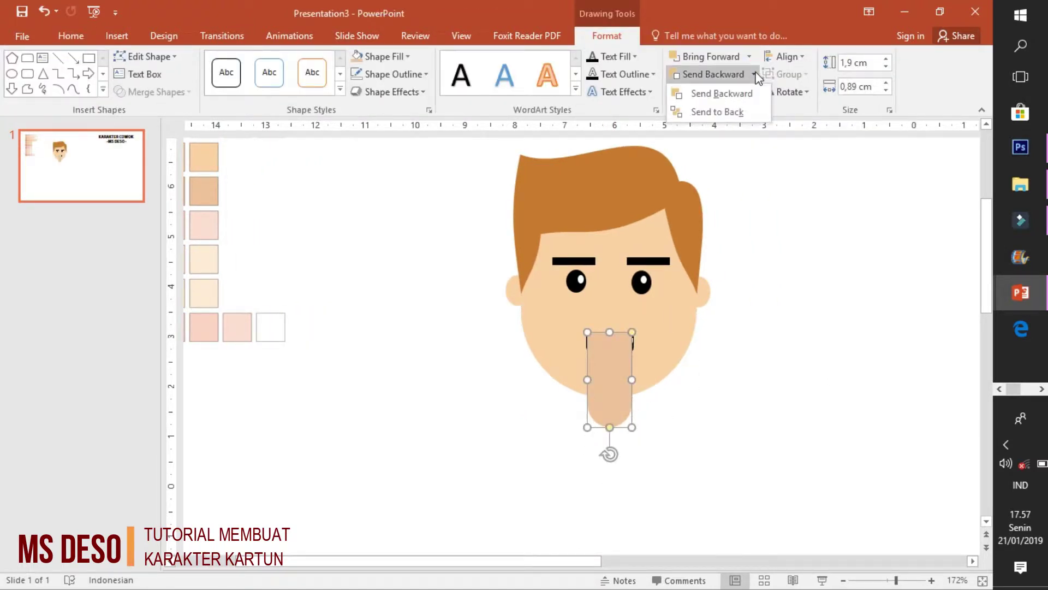
{"action": "left_click", "coordinate": [727, 112]}
{"action": "left_click_drag", "start_coordinate": [613, 416], "coordinate": [612, 437]}
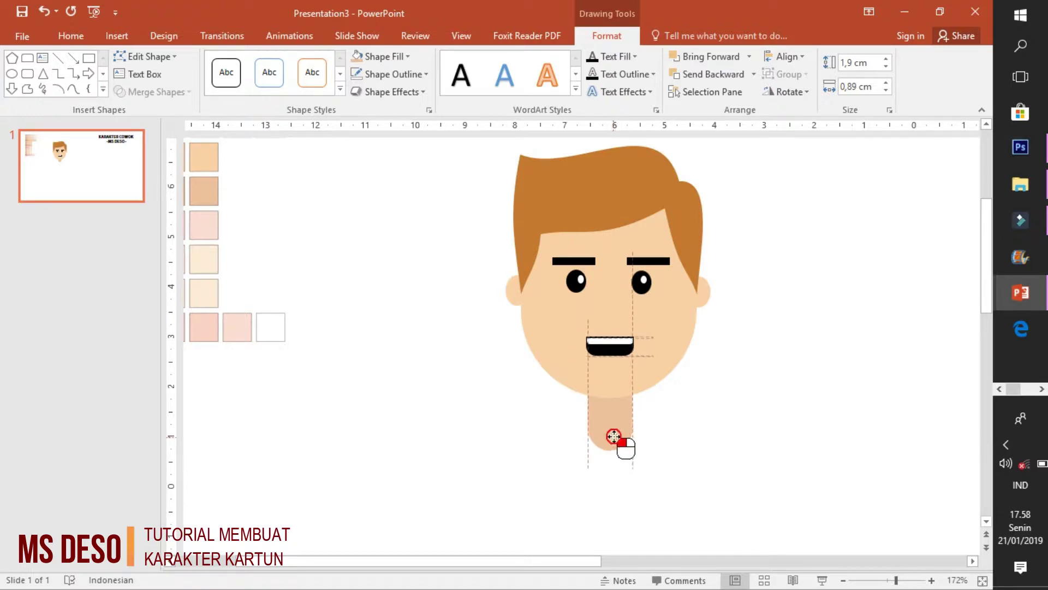
{"action": "left_click_drag", "start_coordinate": [613, 436], "coordinate": [612, 429]}
{"action": "left_click", "coordinate": [689, 440]}
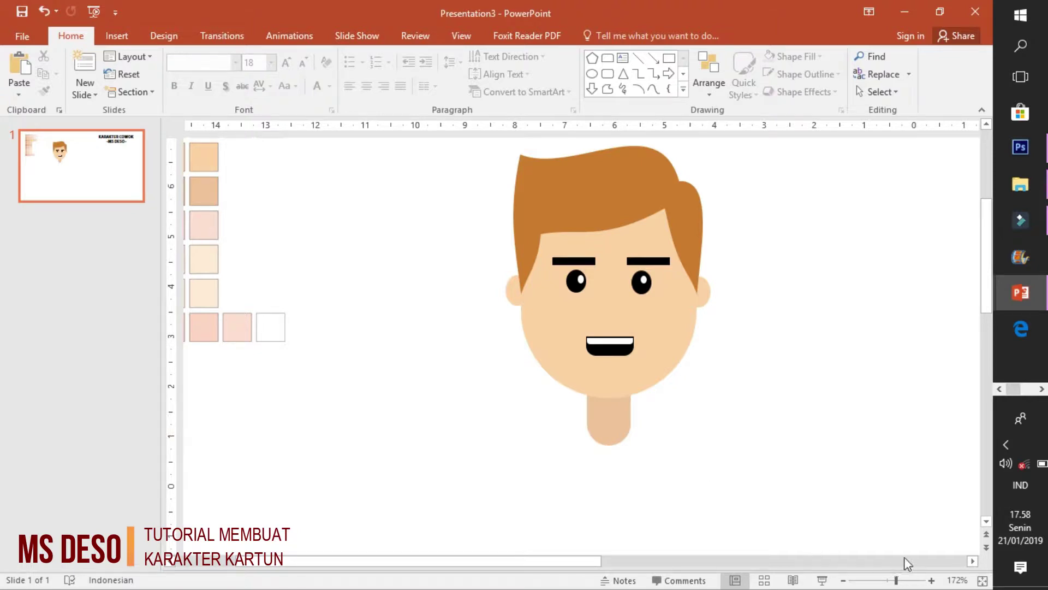
Nudge the neck slightly higher under the chin and zoom out to fit the slide
{"action": "left_click_drag", "start_coordinate": [898, 580], "coordinate": [883, 579]}
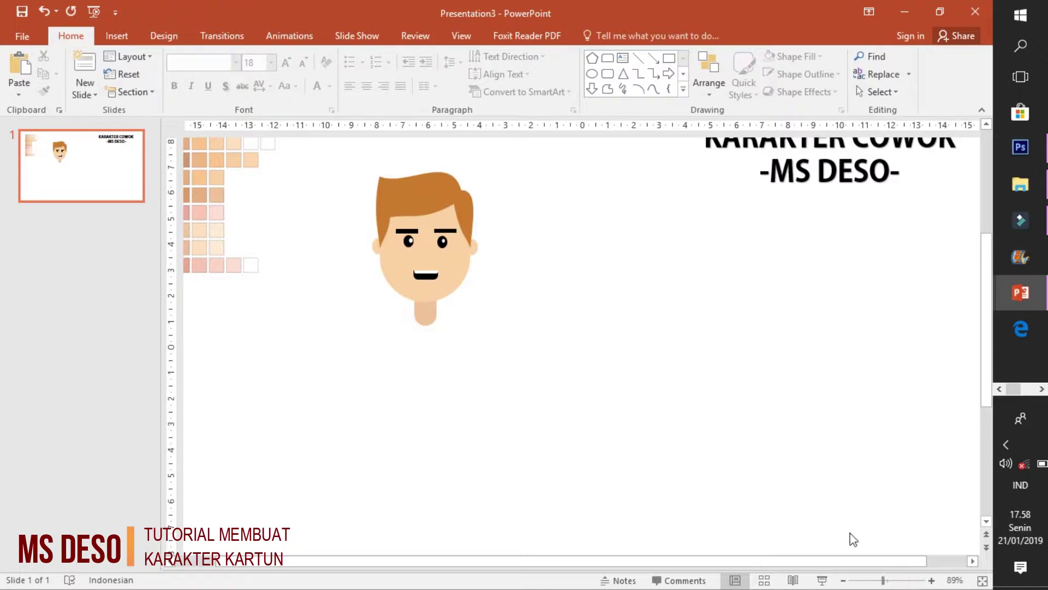
{"action": "left_click", "coordinate": [425, 311]}
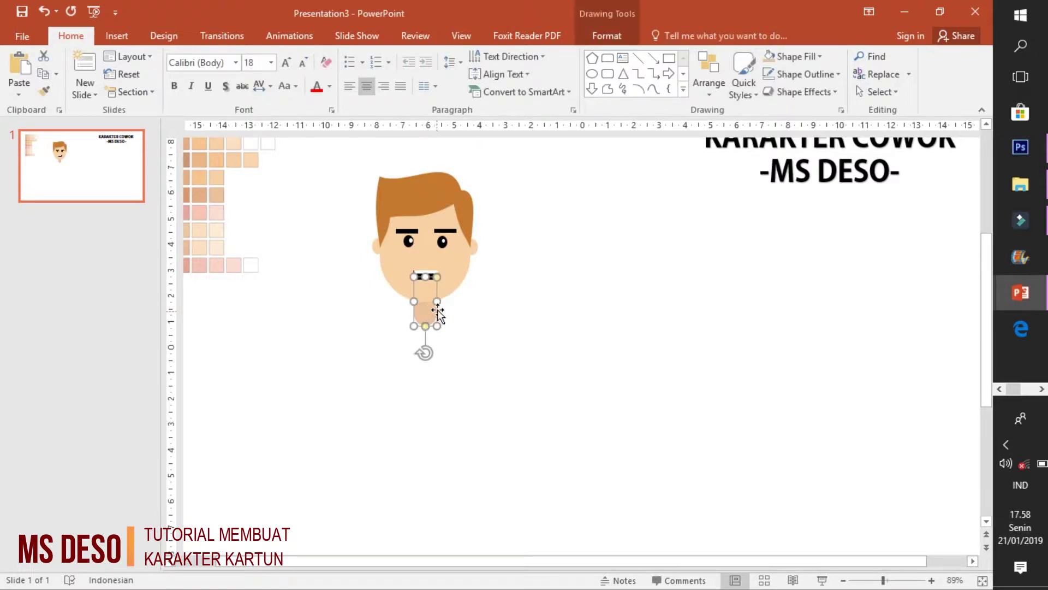
{"action": "left_click_drag", "start_coordinate": [435, 306], "coordinate": [426, 311]}
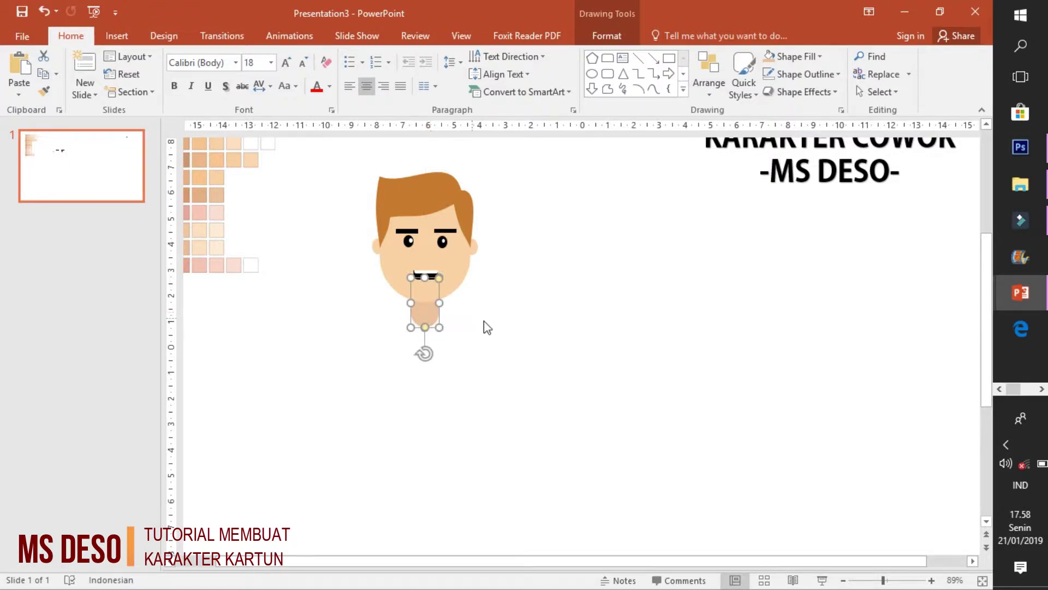
{"action": "left_click", "coordinate": [506, 355]}
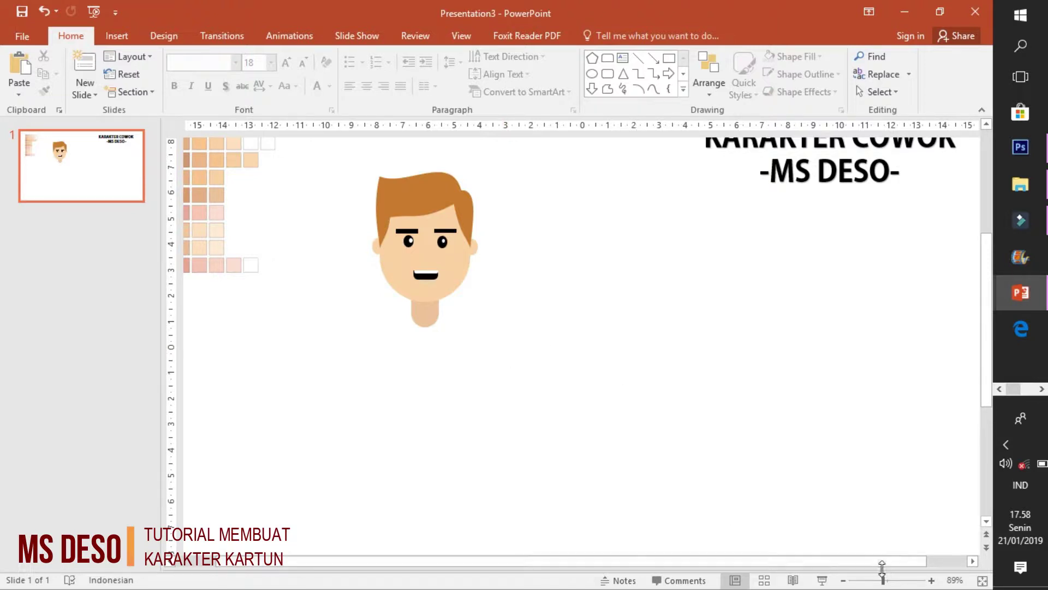
{"action": "left_click_drag", "start_coordinate": [884, 582], "coordinate": [880, 581]}
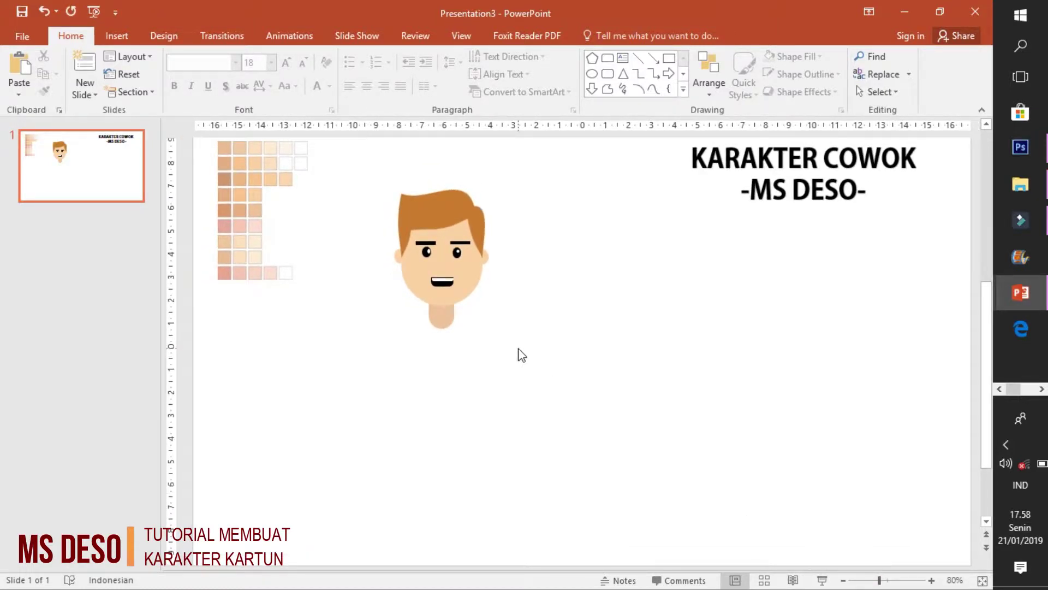
Draw a pentagon below the neck and size it as the boy's body
{"action": "left_click", "coordinate": [117, 36]}
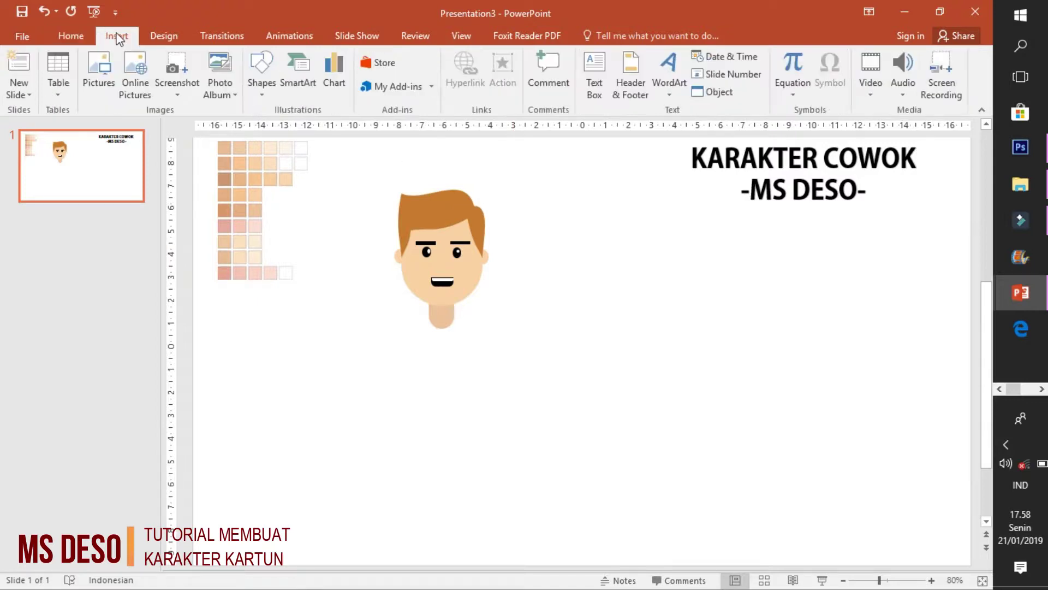
{"action": "left_click", "coordinate": [262, 87]}
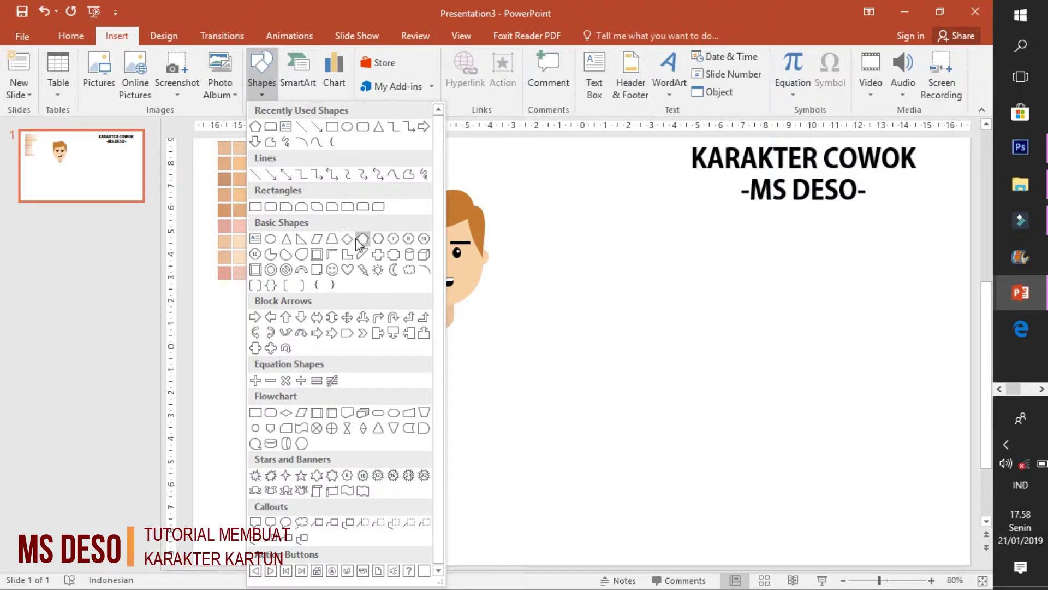
{"action": "left_click", "coordinate": [362, 240]}
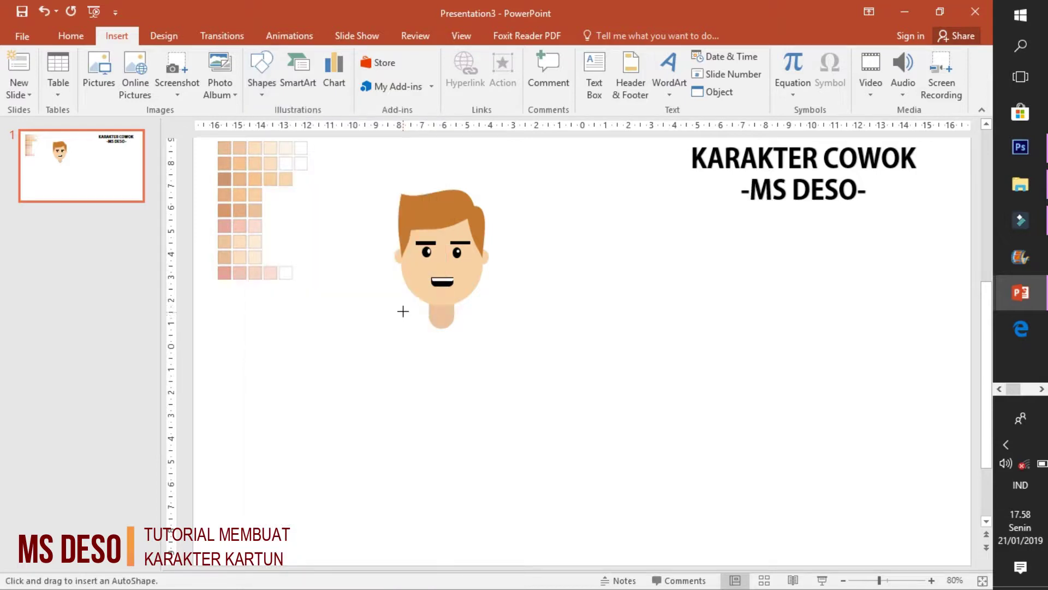
{"action": "left_click_drag", "start_coordinate": [397, 309], "coordinate": [520, 441]}
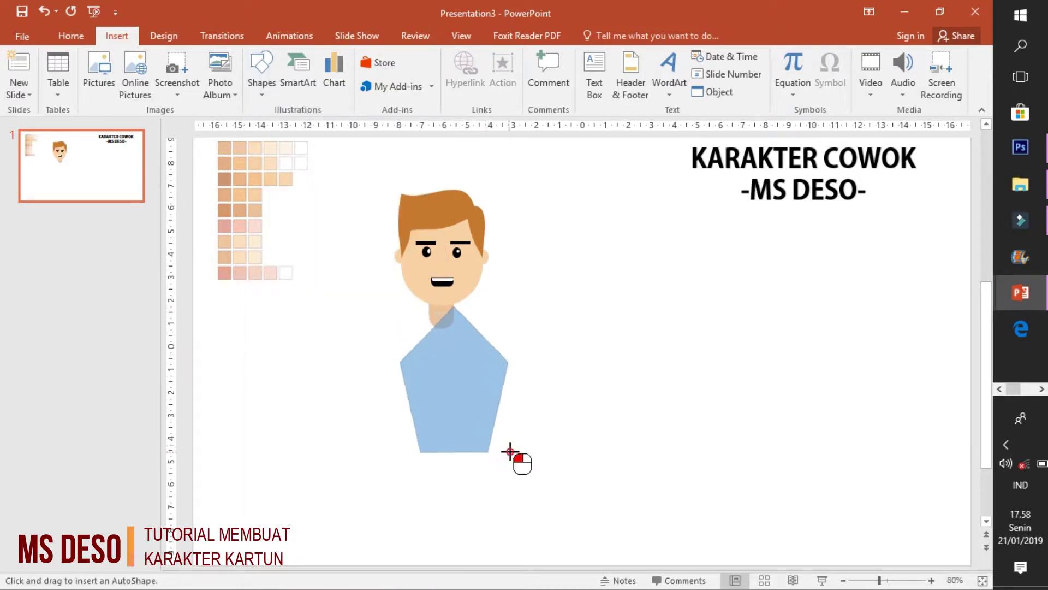
{"action": "left_click_drag", "start_coordinate": [520, 441], "coordinate": [520, 459]}
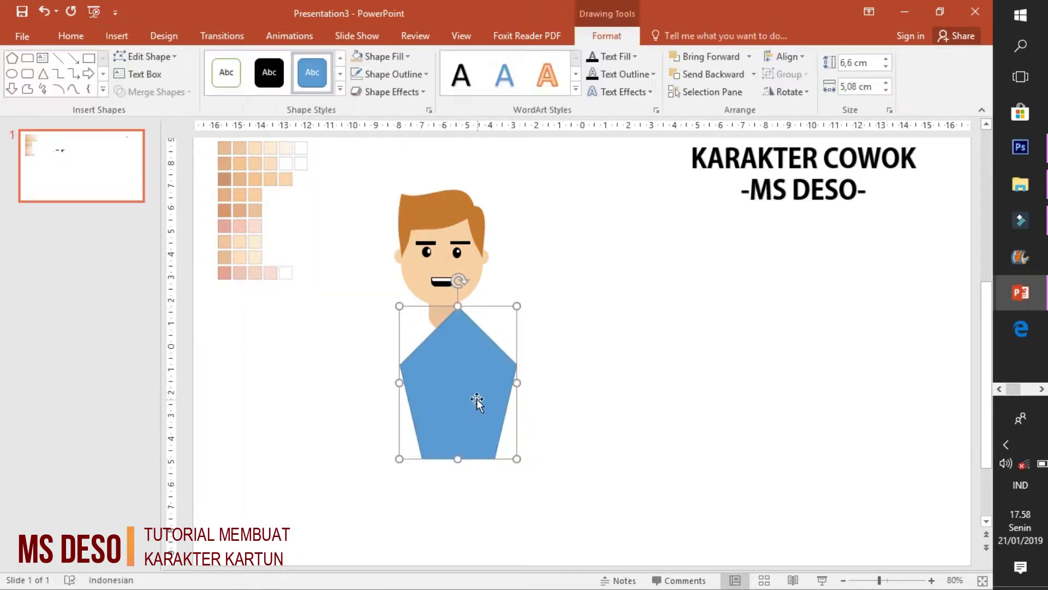
{"action": "left_click_drag", "start_coordinate": [477, 399], "coordinate": [458, 385]}
{"action": "left_click_drag", "start_coordinate": [445, 444], "coordinate": [445, 432]}
Edit the pentagon's points to pull its top into a deep V-neck with curved collar edges
{"action": "left_click", "coordinate": [145, 56]}
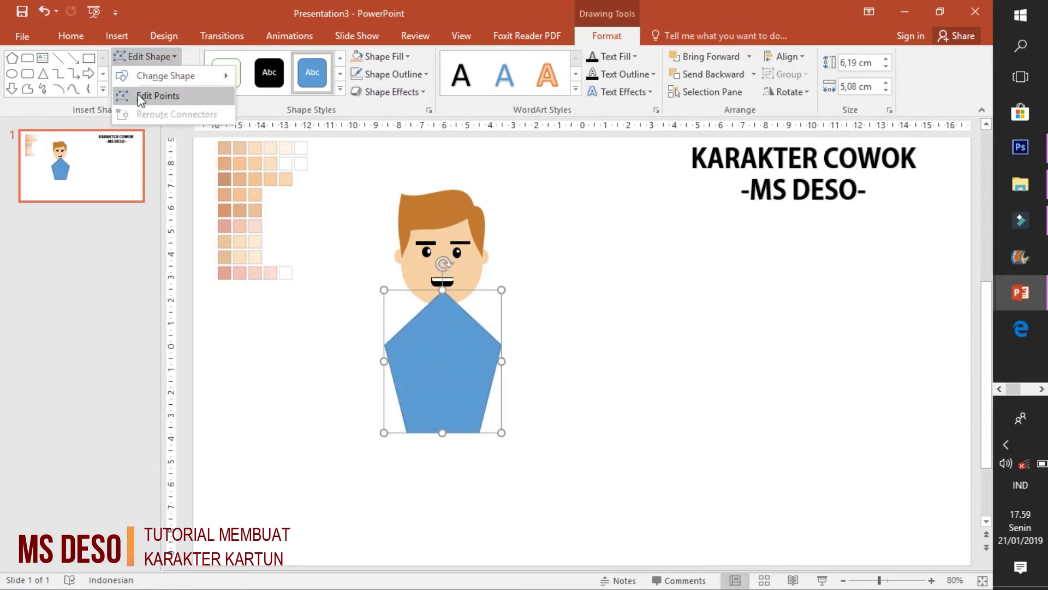
{"action": "left_click", "coordinate": [147, 97]}
{"action": "left_click_drag", "start_coordinate": [441, 289], "coordinate": [443, 411]}
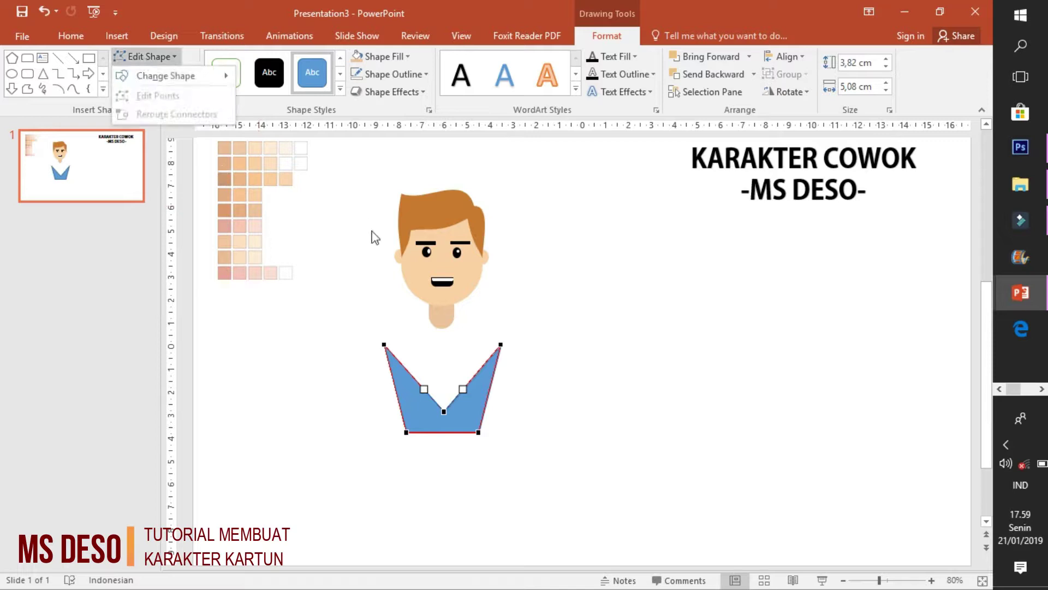
{"action": "left_click", "coordinate": [482, 366]}
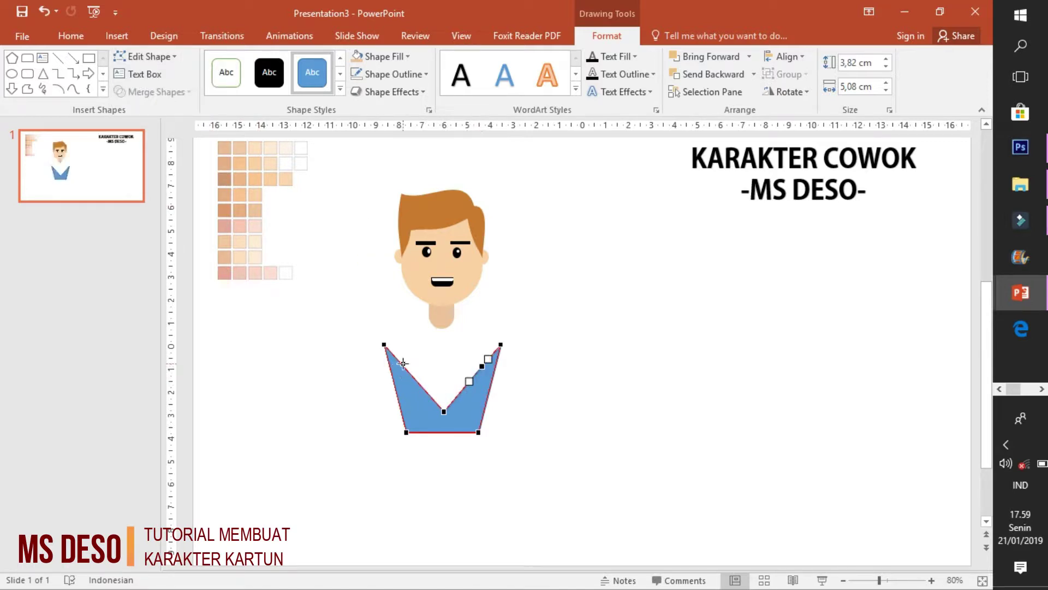
{"action": "mouse_move", "coordinate": [403, 366]}
{"action": "left_mouse_down"}
{"action": "mouse_move", "coordinate": [422, 321]}
{"action": "mouse_move", "coordinate": [386, 333]}
{"action": "left_mouse_up"}
{"action": "mouse_move", "coordinate": [482, 367]}
{"action": "left_mouse_down"}
{"action": "mouse_move", "coordinate": [472, 318]}
{"action": "mouse_move", "coordinate": [500, 334]}
{"action": "mouse_move", "coordinate": [465, 321]}
{"action": "mouse_move", "coordinate": [462, 382]}
{"action": "left_mouse_up"}
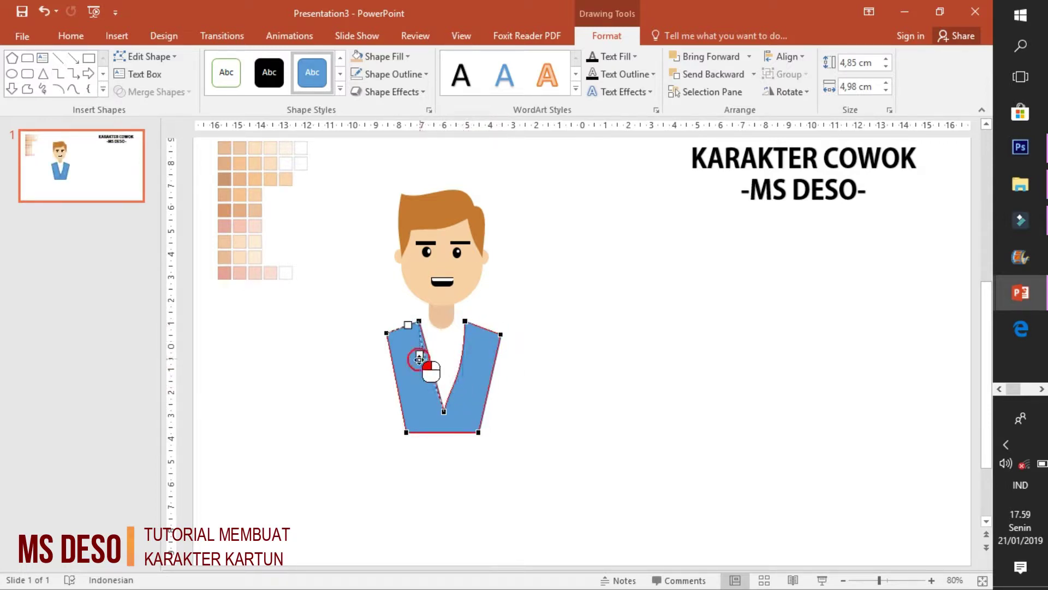
{"action": "mouse_move", "coordinate": [424, 330]}
{"action": "left_mouse_down"}
{"action": "mouse_move", "coordinate": [435, 381]}
{"action": "mouse_move", "coordinate": [465, 379]}
{"action": "mouse_move", "coordinate": [458, 393]}
{"action": "mouse_move", "coordinate": [430, 389]}
{"action": "mouse_move", "coordinate": [444, 409]}
{"action": "left_mouse_up"}
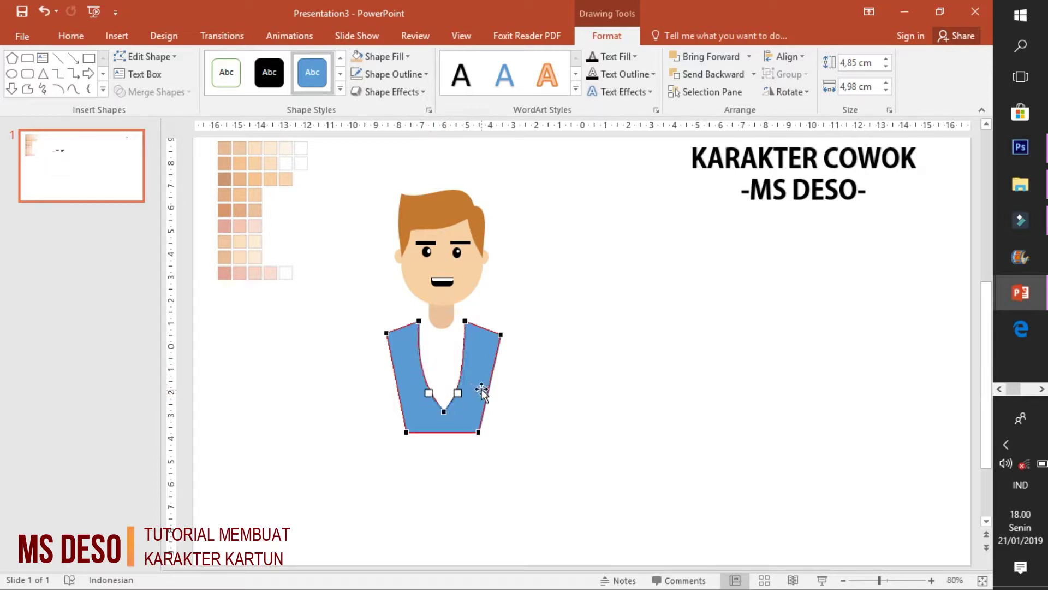
{"action": "mouse_move", "coordinate": [466, 327]}
{"action": "left_mouse_down"}
{"action": "mouse_move", "coordinate": [457, 385]}
{"action": "mouse_move", "coordinate": [423, 373]}
{"action": "left_mouse_up"}
{"action": "left_click_drag", "start_coordinate": [470, 323], "coordinate": [465, 320]}
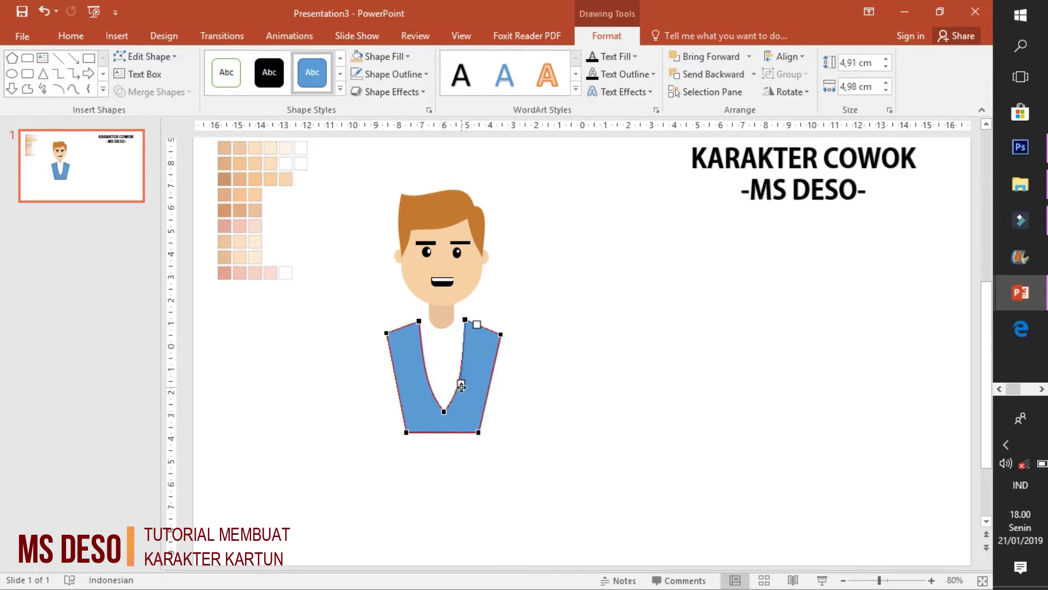
{"action": "left_click_drag", "start_coordinate": [468, 390], "coordinate": [459, 386]}
{"action": "left_click", "coordinate": [518, 380]}
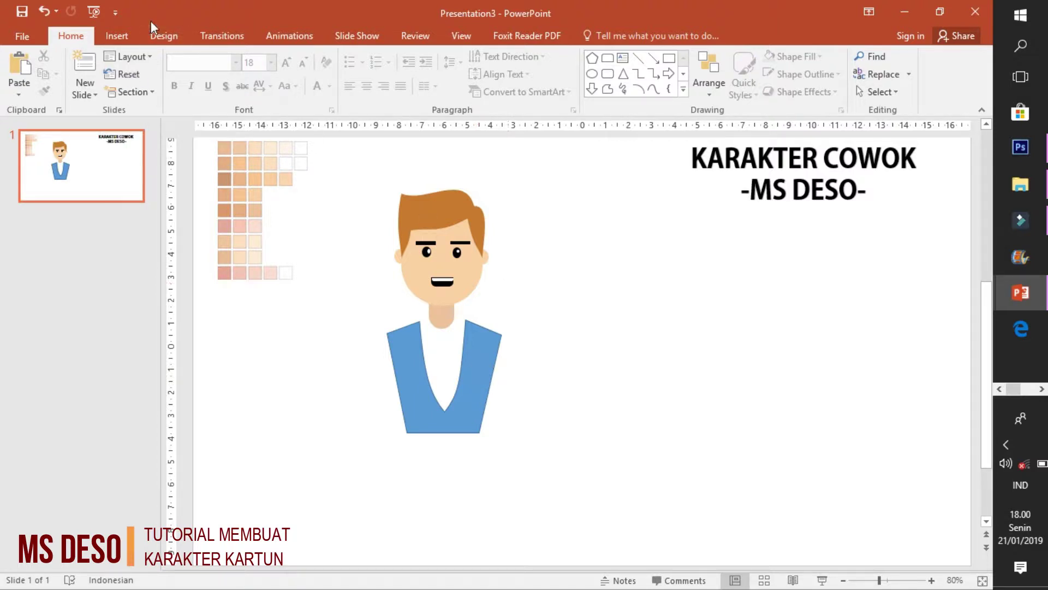
Draw a second pentagon over the vest, stretched up under the chin
{"action": "left_click", "coordinate": [116, 36]}
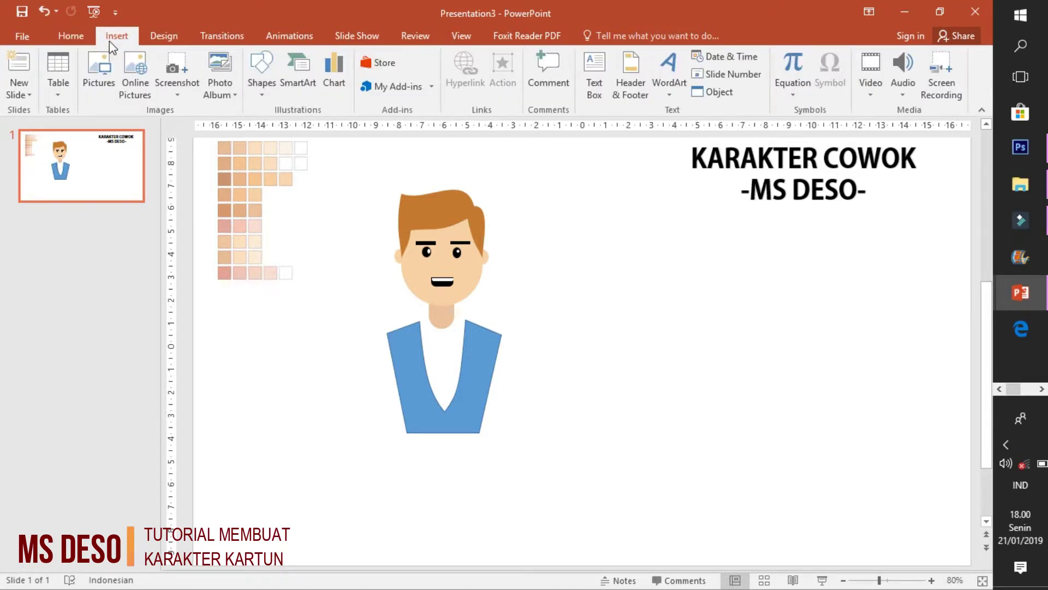
{"action": "left_click", "coordinate": [257, 91]}
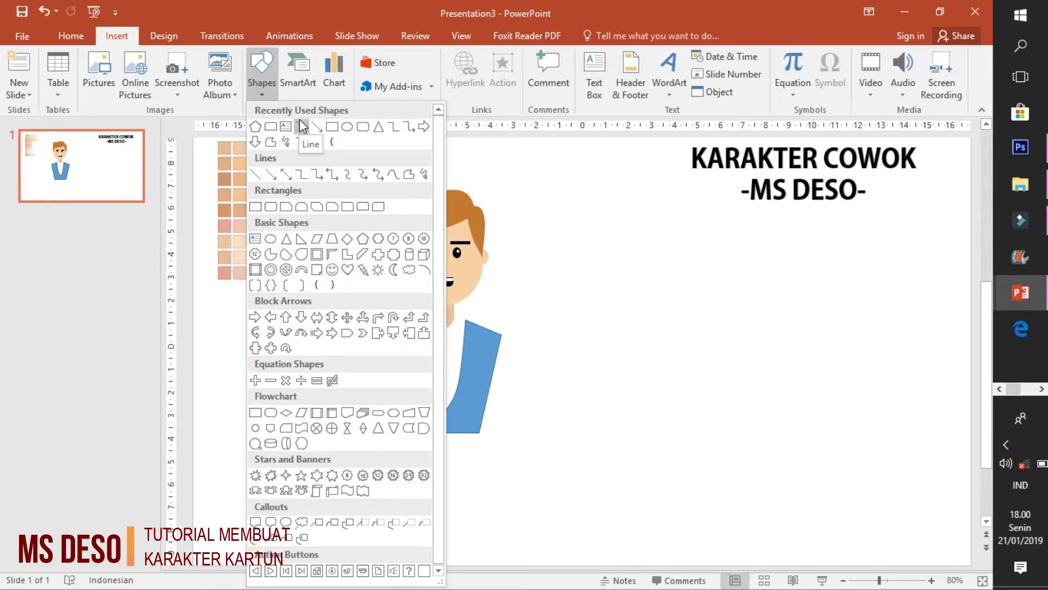
{"action": "left_click", "coordinate": [362, 239]}
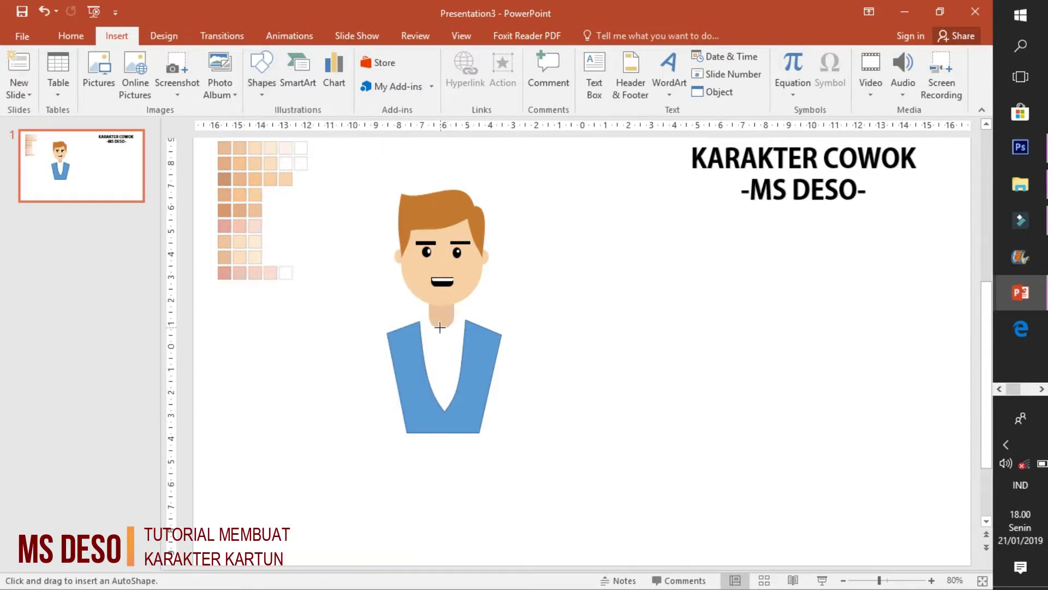
{"action": "left_click_drag", "start_coordinate": [414, 314], "coordinate": [492, 405]}
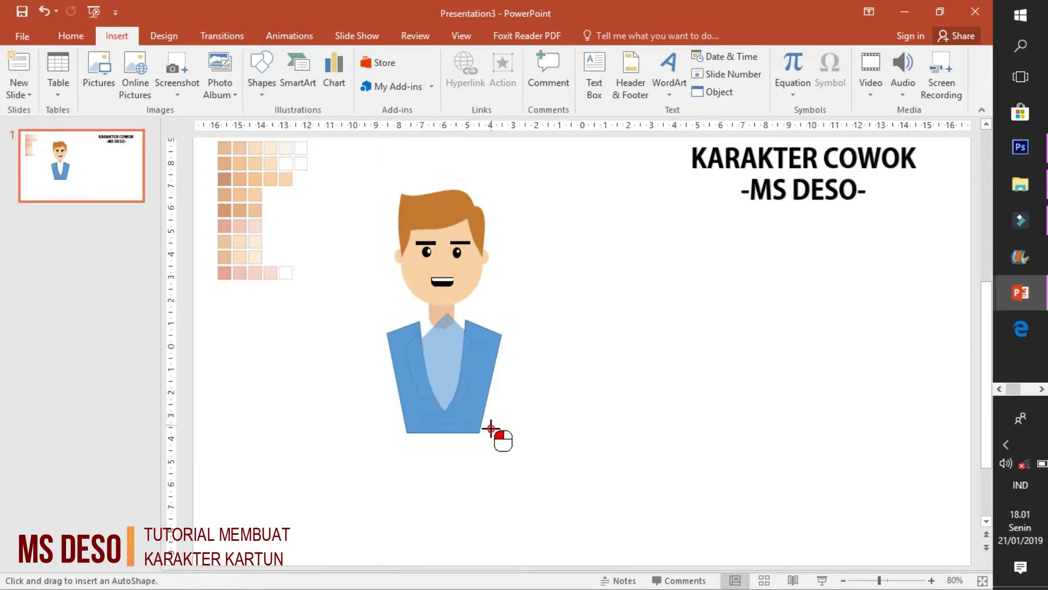
{"action": "left_click_drag", "start_coordinate": [492, 404], "coordinate": [487, 420]}
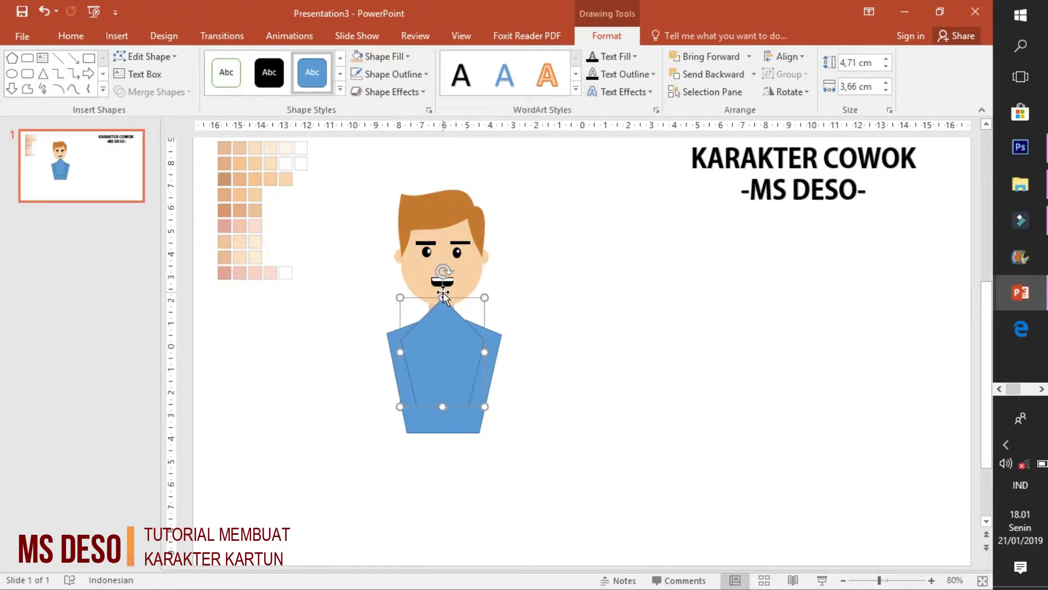
{"action": "left_click_drag", "start_coordinate": [443, 292], "coordinate": [442, 297]}
{"action": "left_click", "coordinate": [439, 352]}
{"action": "left_click_drag", "start_coordinate": [442, 407], "coordinate": [442, 418]}
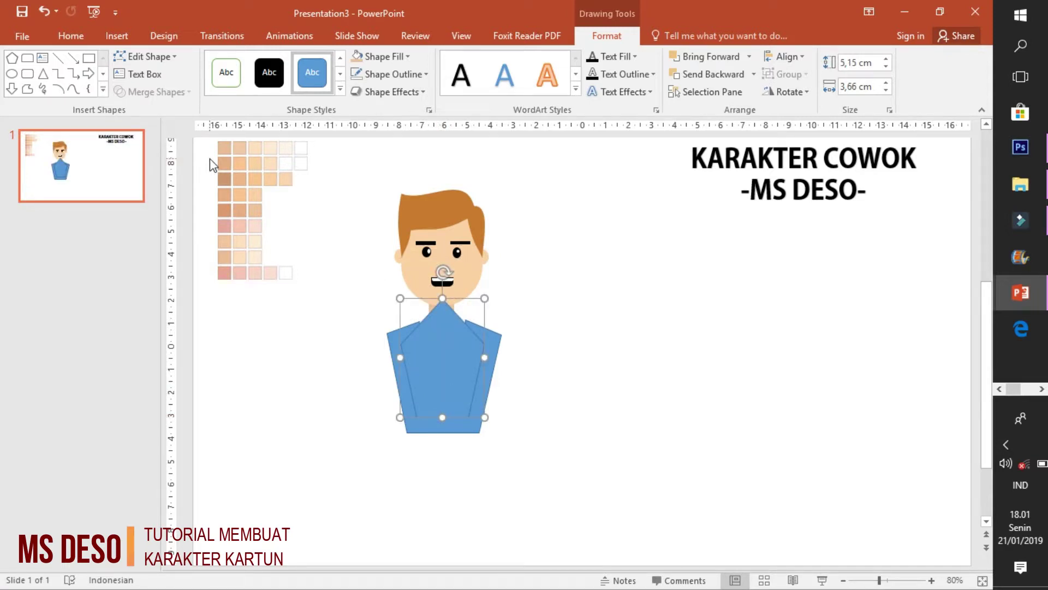
Edit the pentagon's points, moving its side corners and flattening its top point
{"action": "left_click", "coordinate": [146, 56]}
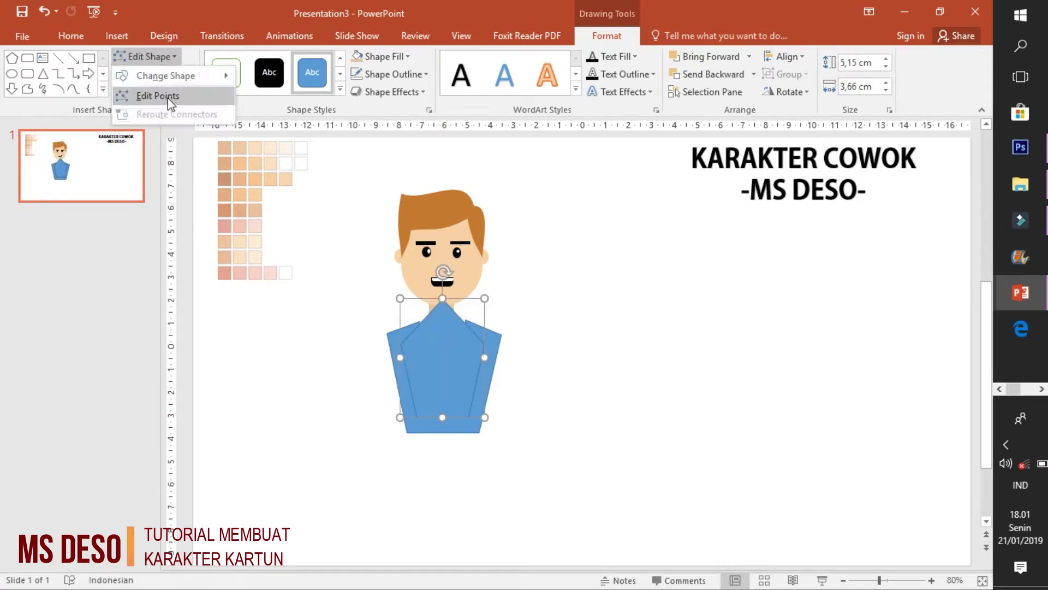
{"action": "left_click", "coordinate": [157, 96]}
{"action": "left_click_drag", "start_coordinate": [500, 334], "coordinate": [495, 332]}
{"action": "left_click_drag", "start_coordinate": [389, 333], "coordinate": [394, 329]}
{"action": "left_click_drag", "start_coordinate": [442, 299], "coordinate": [443, 310]}
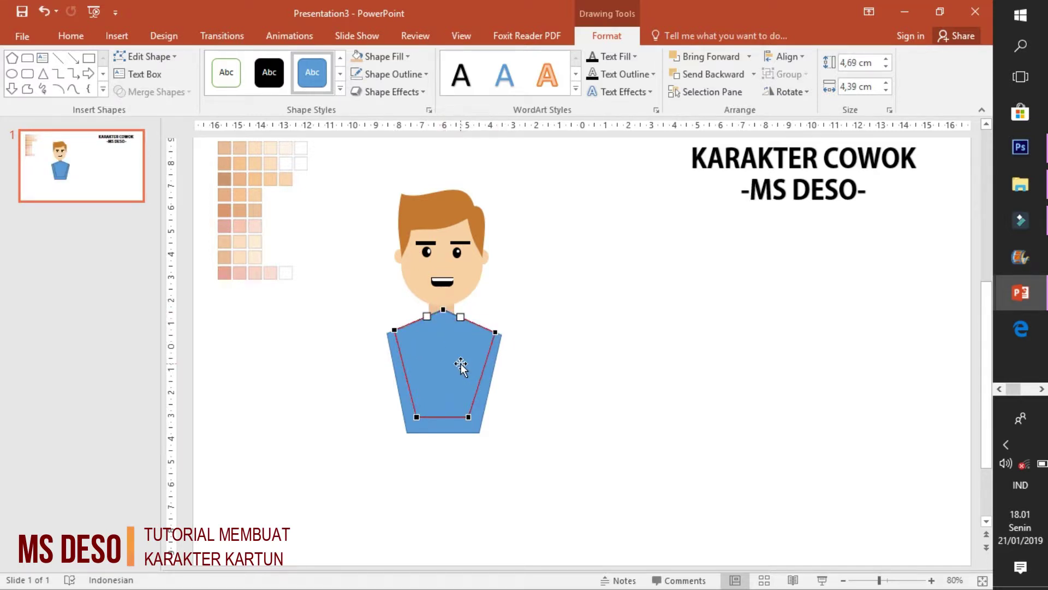
Fill the shirt pale light green with no outline and send it behind the vest
{"action": "left_click", "coordinate": [411, 57]}
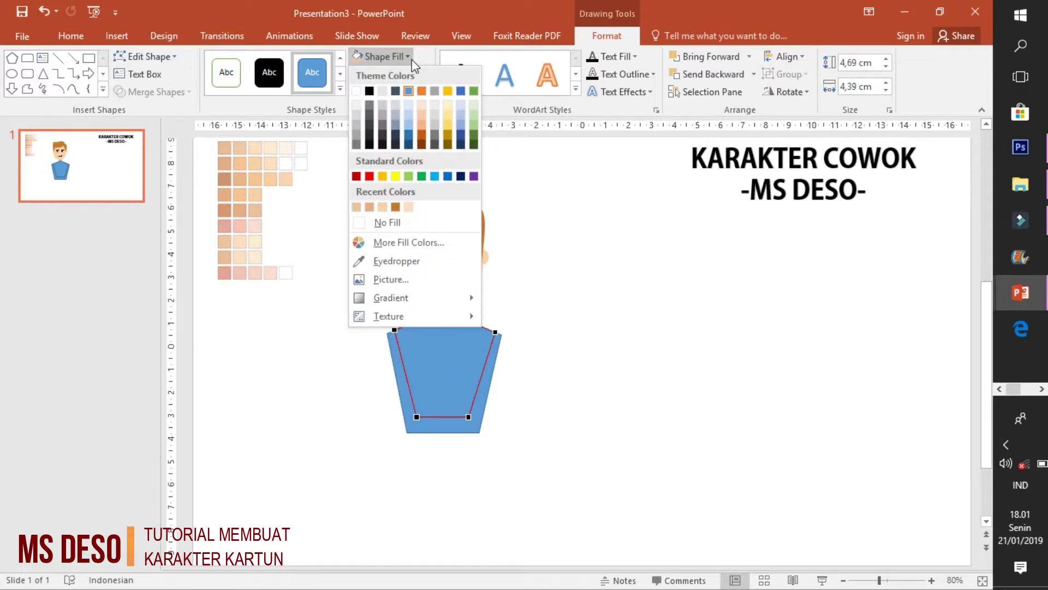
{"action": "left_click", "coordinate": [474, 104]}
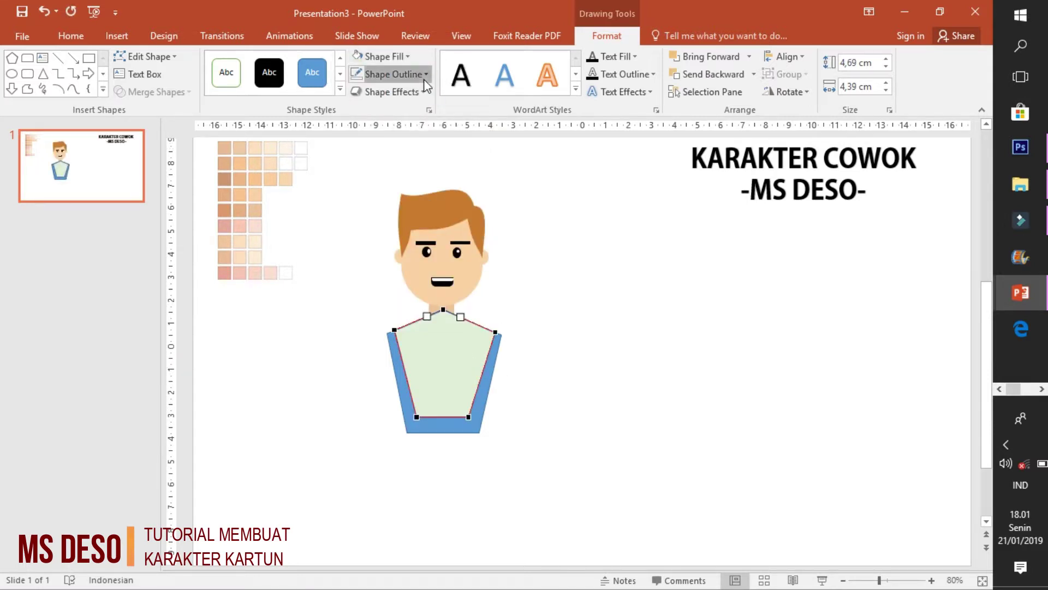
{"action": "left_click", "coordinate": [389, 74]}
{"action": "left_click", "coordinate": [377, 245]}
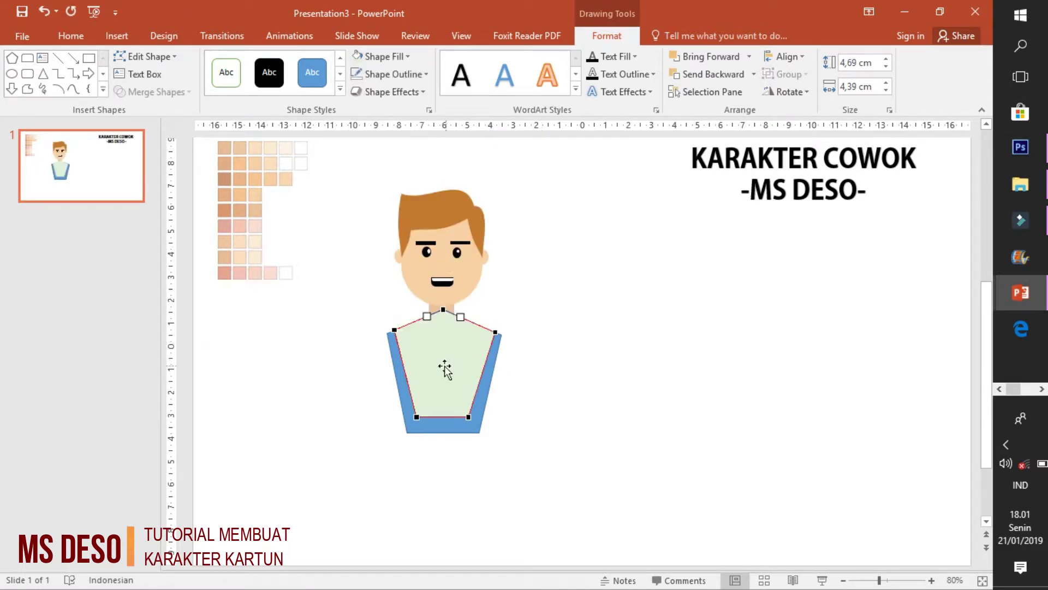
{"action": "left_click", "coordinate": [509, 397]}
{"action": "left_click", "coordinate": [442, 370]}
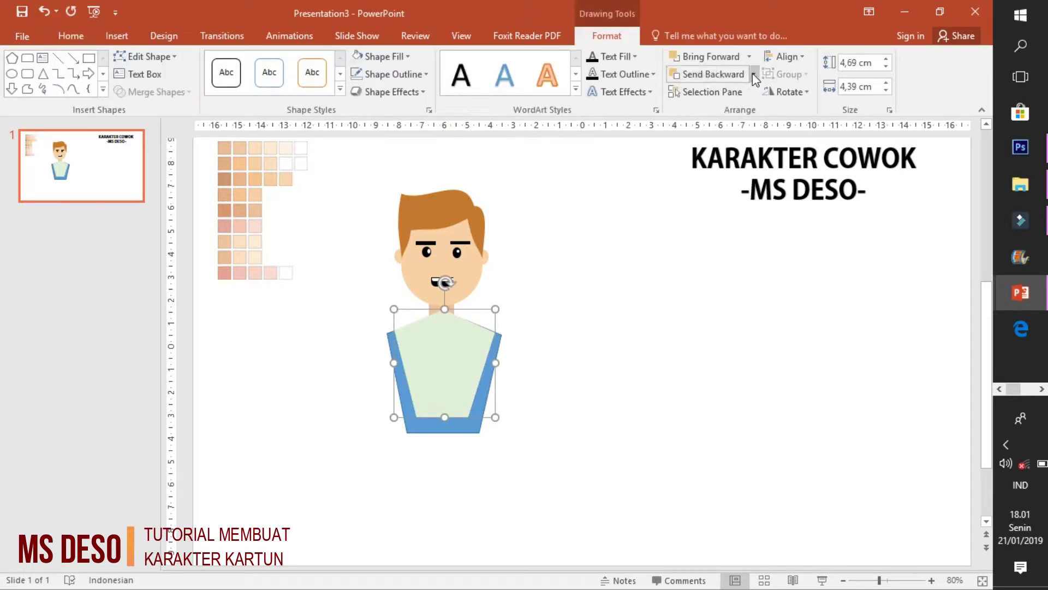
{"action": "left_click", "coordinate": [754, 74]}
{"action": "left_click", "coordinate": [717, 112]}
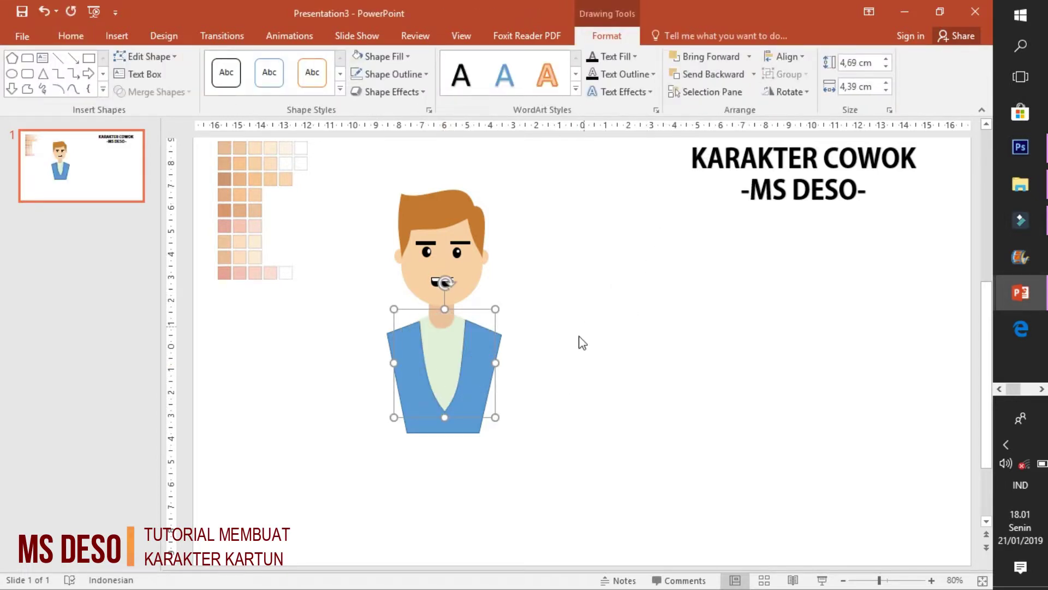
Change the vest's fill from blue to dark gray
{"action": "left_click", "coordinate": [481, 382]}
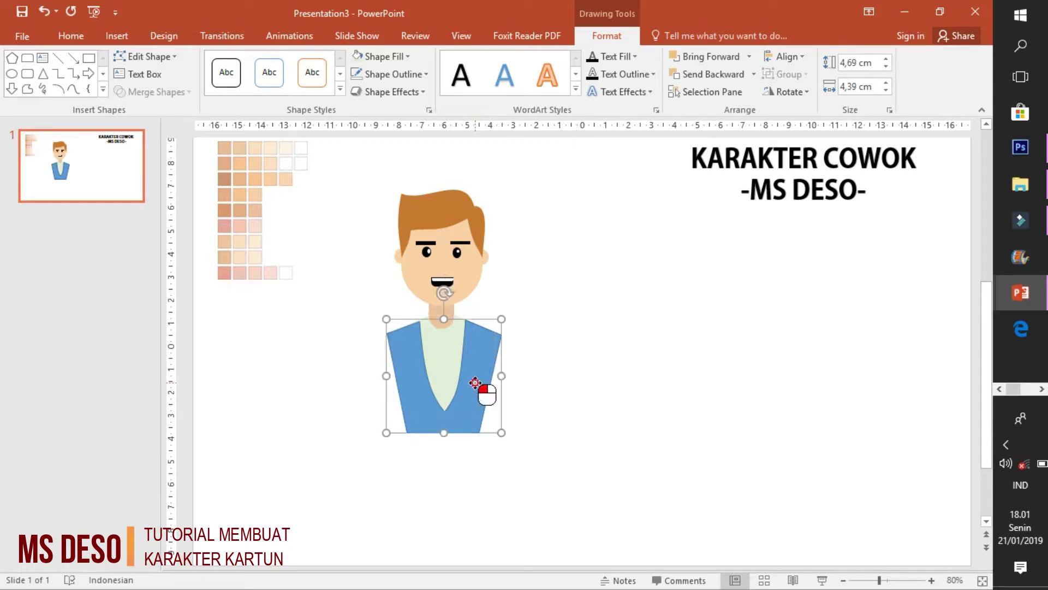
{"action": "left_click", "coordinate": [408, 56]}
{"action": "left_click", "coordinate": [396, 91]}
{"action": "left_click", "coordinate": [426, 74]}
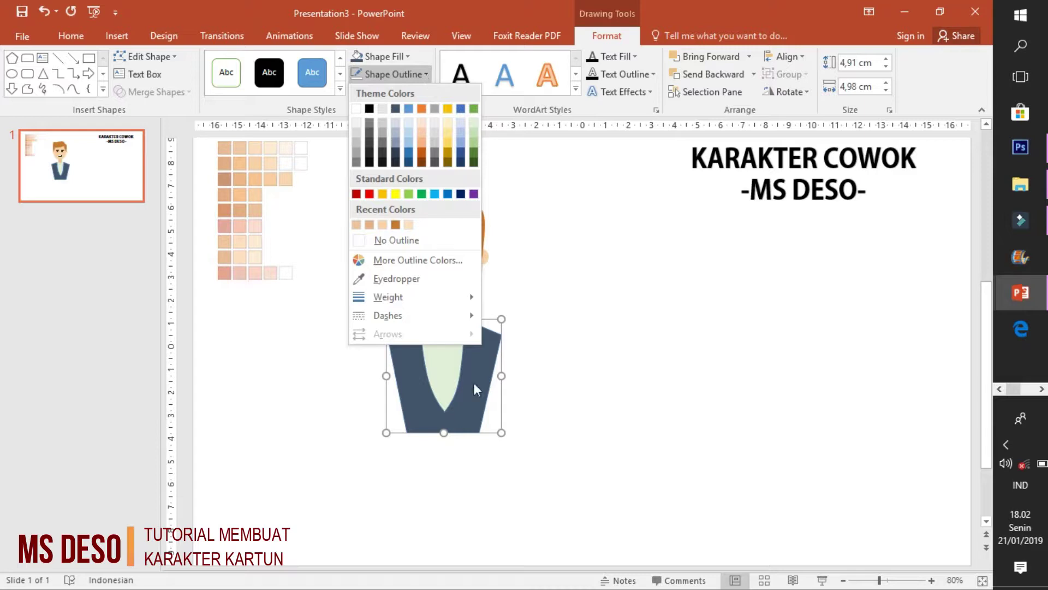
{"action": "left_click", "coordinate": [385, 57]}
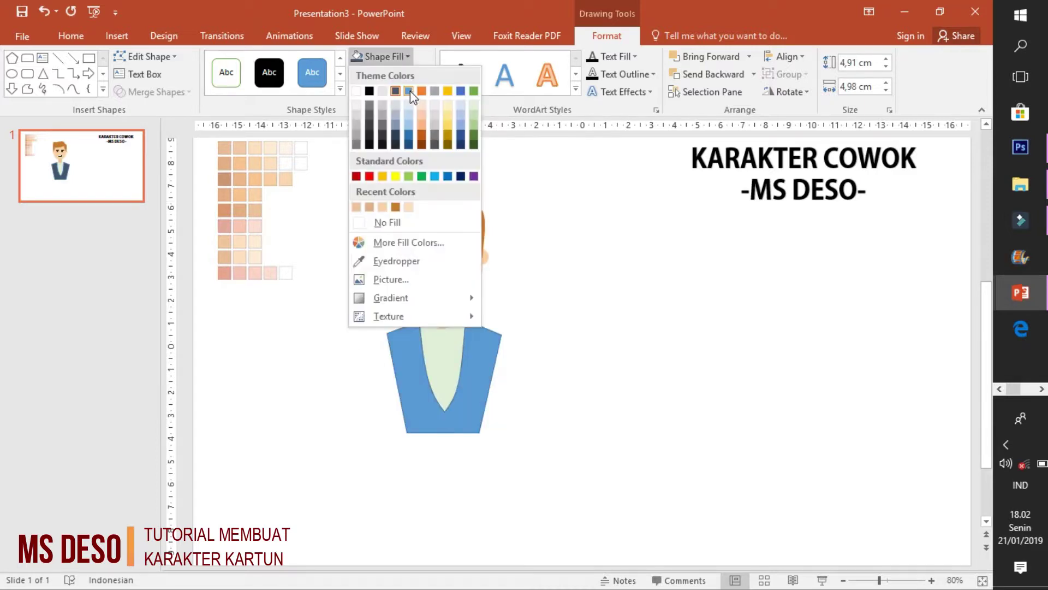
{"action": "left_click", "coordinate": [369, 131]}
{"action": "left_click", "coordinate": [609, 293]}
Draw a small rectangle beside the neck, rotate it, and size it into a collar point
{"action": "left_click", "coordinate": [116, 36]}
{"action": "left_click", "coordinate": [261, 97]}
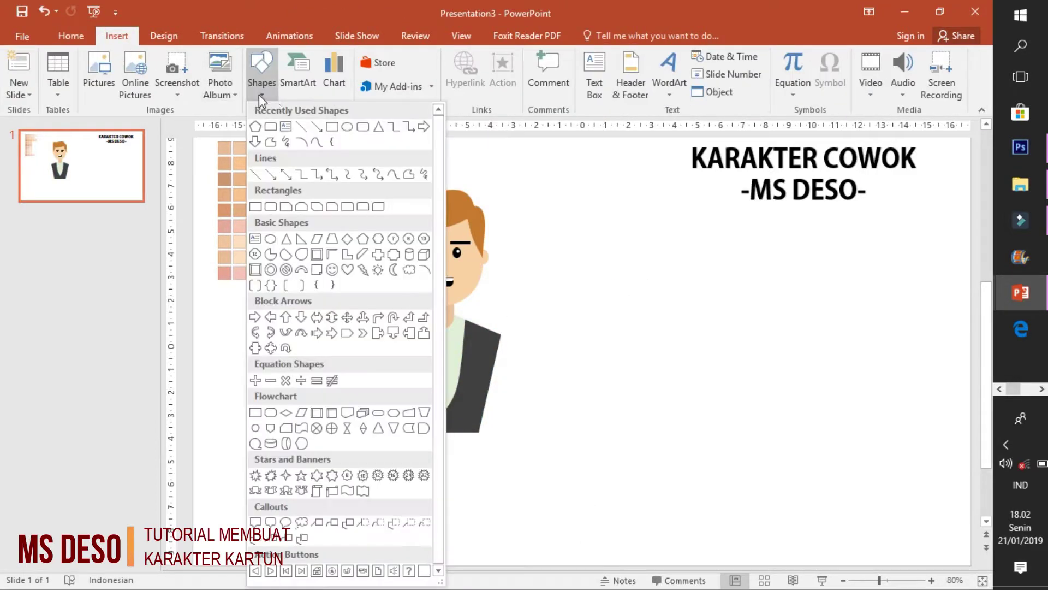
{"action": "left_click", "coordinate": [317, 239]}
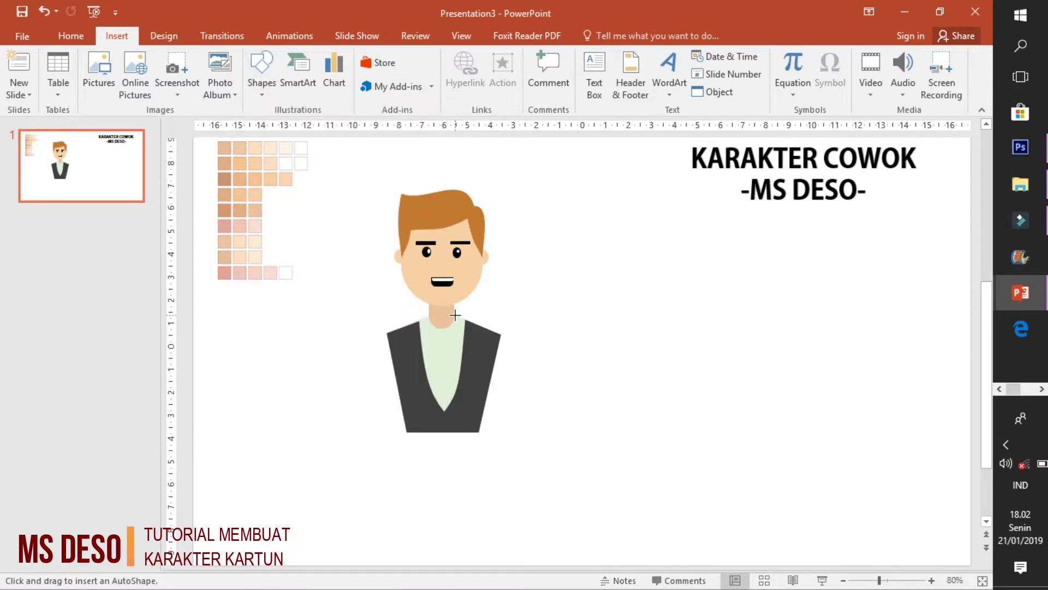
{"action": "left_click_drag", "start_coordinate": [455, 315], "coordinate": [481, 366]}
{"action": "left_click_drag", "start_coordinate": [470, 299], "coordinate": [489, 298]}
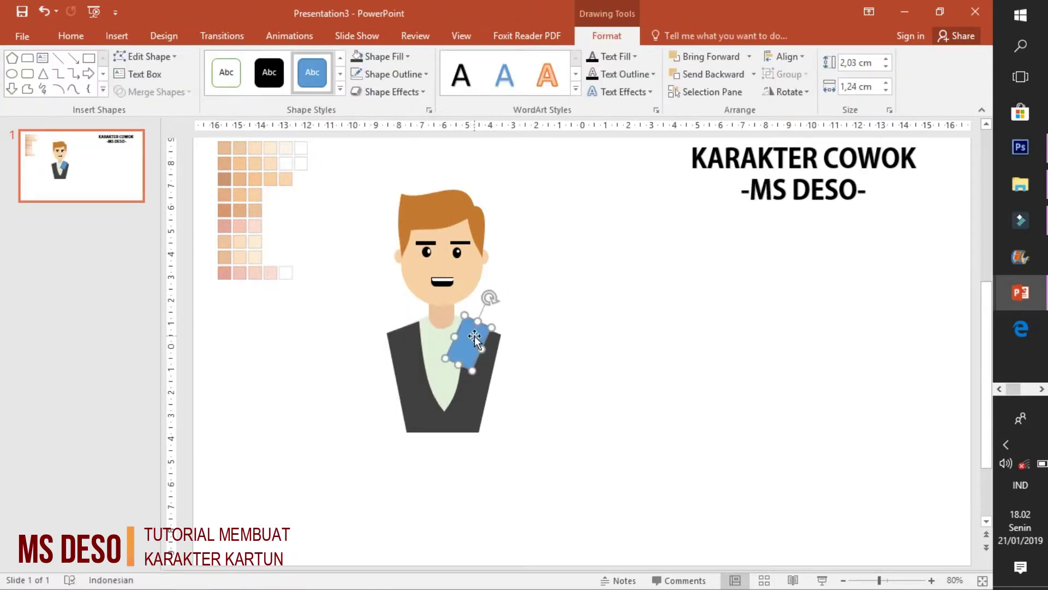
{"action": "left_click_drag", "start_coordinate": [472, 371], "coordinate": [461, 344]}
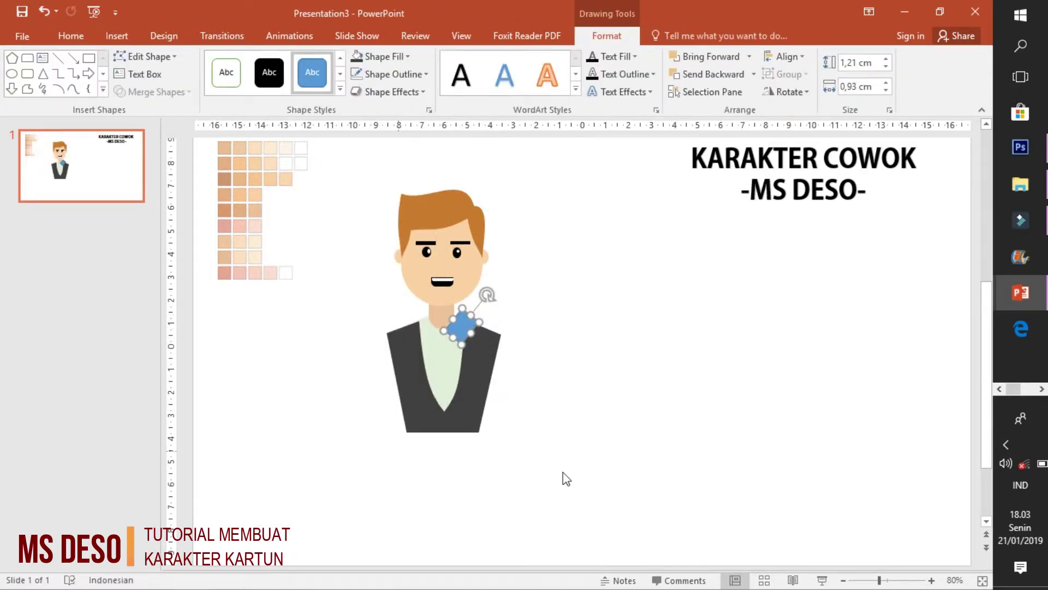
{"action": "scroll", "coordinate": [566, 478], "scroll_direction": "up", "scroll_amount": 5}
{"action": "left_click_drag", "start_coordinate": [597, 351], "coordinate": [618, 361]}
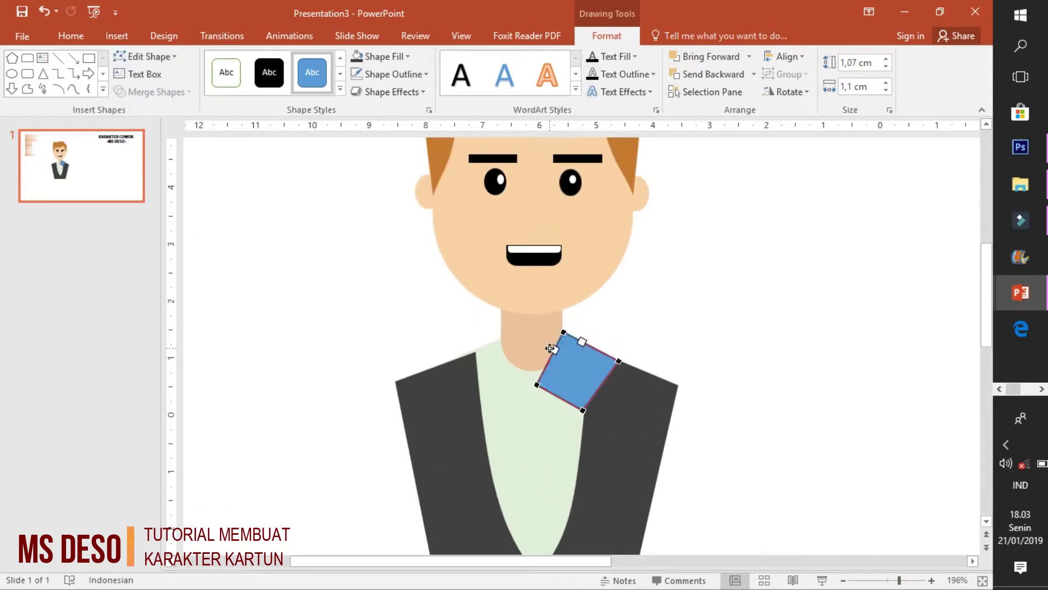
{"action": "mouse_move", "coordinate": [550, 347]}
{"action": "left_mouse_down"}
{"action": "mouse_move", "coordinate": [600, 364]}
{"action": "mouse_move", "coordinate": [579, 372]}
{"action": "left_mouse_up"}
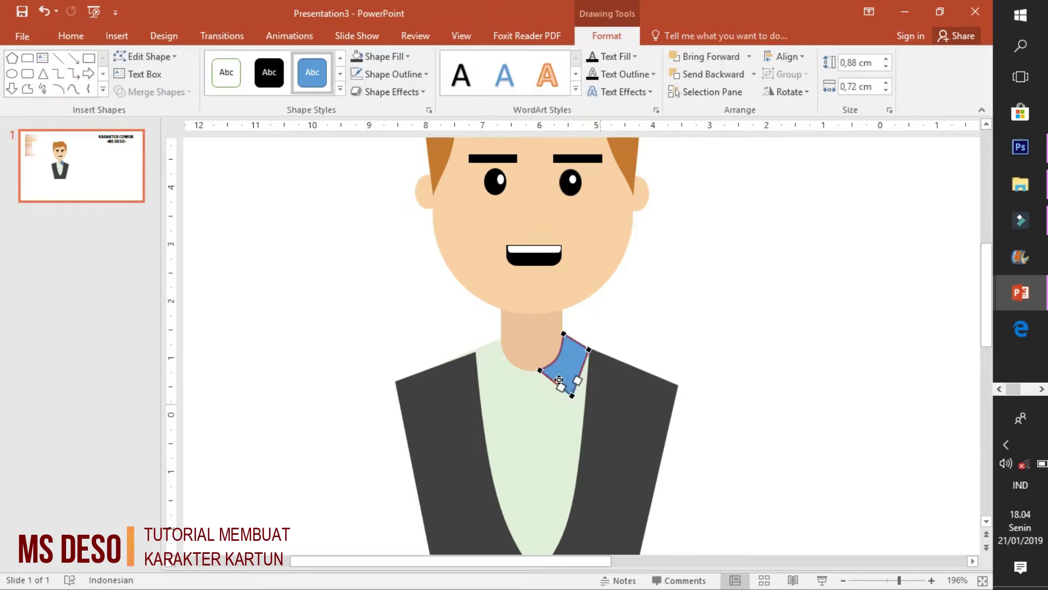
Edit the collar's points, then duplicate and mirror it to the left of the neck
{"action": "left_click", "coordinate": [144, 56]}
{"action": "left_click", "coordinate": [145, 94]}
{"action": "left_click_drag", "start_coordinate": [594, 343], "coordinate": [585, 346]}
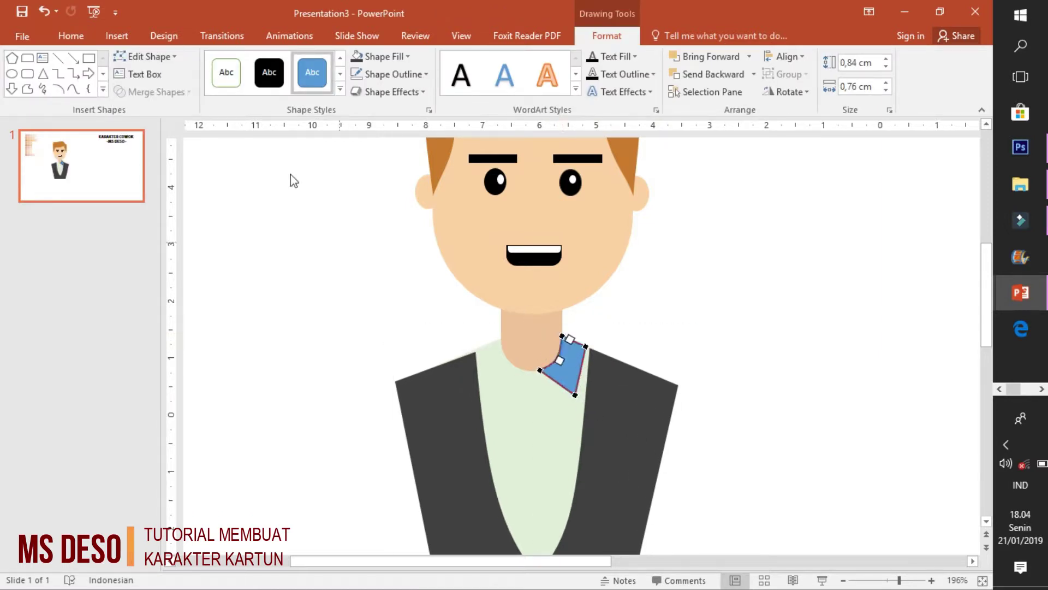
{"action": "left_click", "coordinate": [71, 35]}
{"action": "key", "text": "ctrl+c"}
{"action": "key", "text": "ctrl+v"}
{"action": "left_click", "coordinate": [608, 36]}
{"action": "left_click_drag", "start_coordinate": [510, 367], "coordinate": [478, 352]}
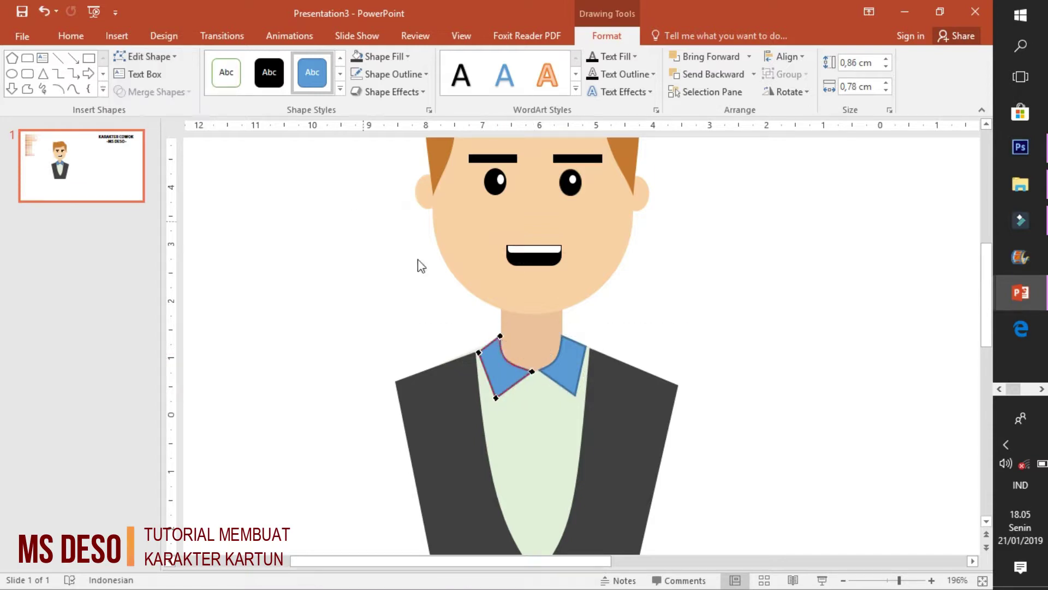
{"action": "key", "text": "ctrl+z"}
{"action": "key", "text": "ctrl+z"}
{"action": "key", "text": "ctrl+y"}
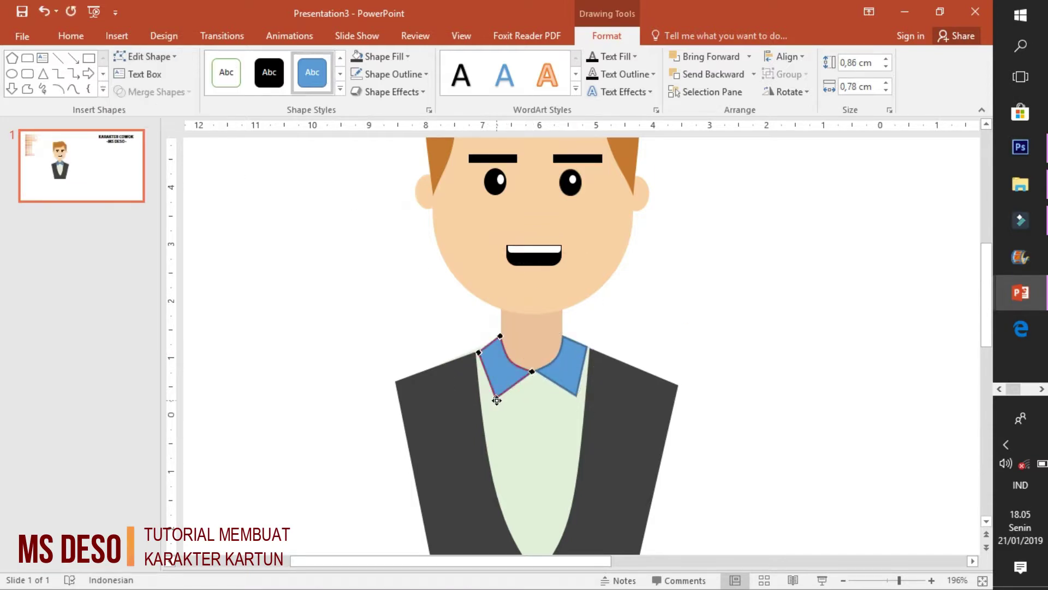
Give both collar points a white fill with no outline
{"action": "left_click", "coordinate": [491, 360]}
{"action": "left_click", "coordinate": [426, 74]}
{"action": "left_click", "coordinate": [404, 236]}
{"action": "left_click", "coordinate": [515, 358]}
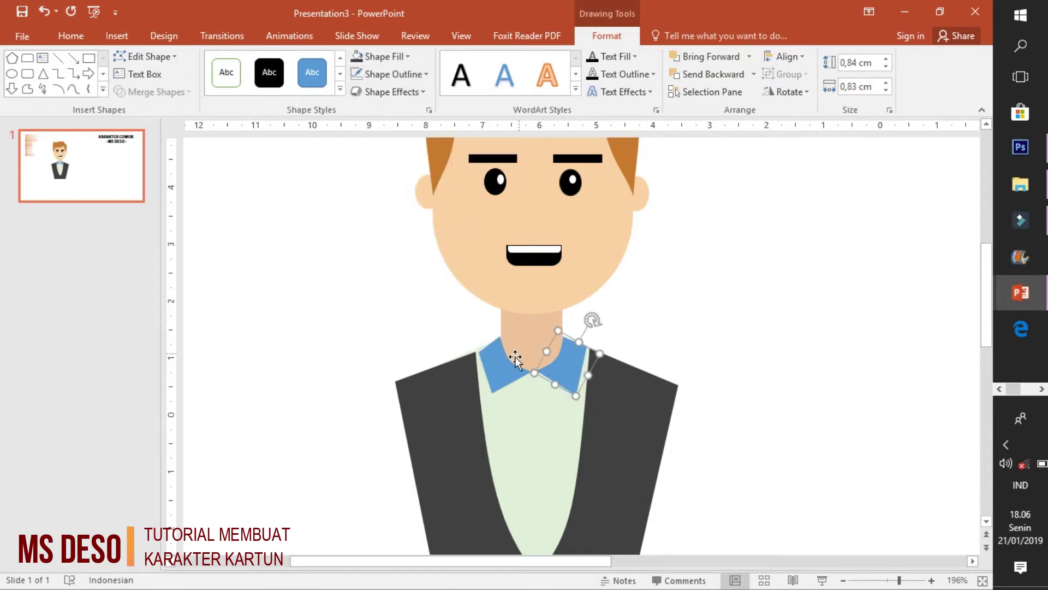
{"action": "left_click", "coordinate": [407, 56]}
{"action": "left_click", "coordinate": [373, 93]}
{"action": "key", "text": "Tab"}
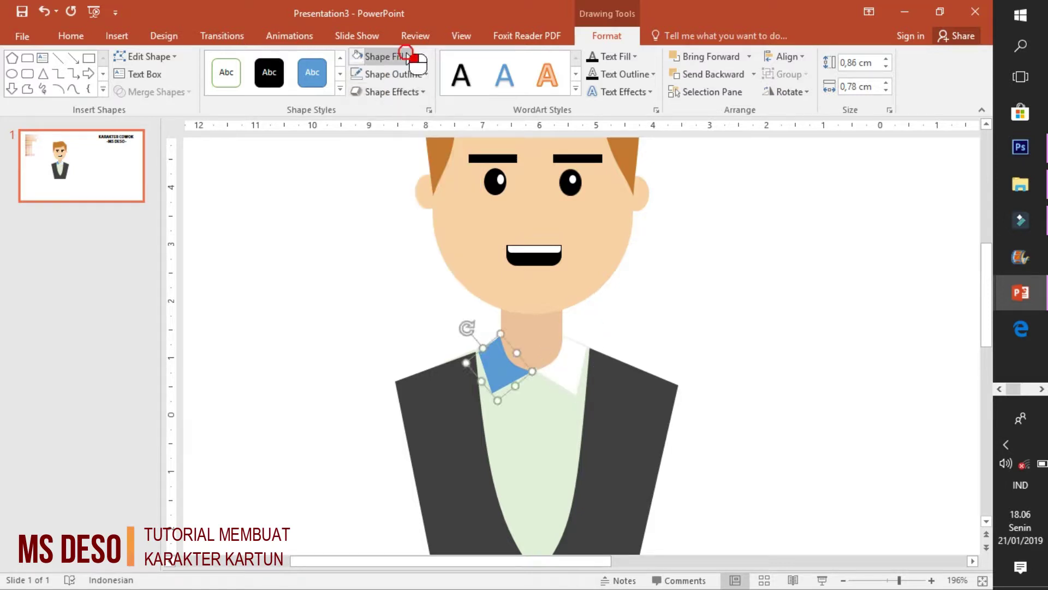
{"action": "left_click", "coordinate": [407, 56]}
{"action": "left_click", "coordinate": [372, 94]}
{"action": "left_click", "coordinate": [392, 74]}
{"action": "left_click", "coordinate": [374, 236]}
{"action": "left_click", "coordinate": [726, 378]}
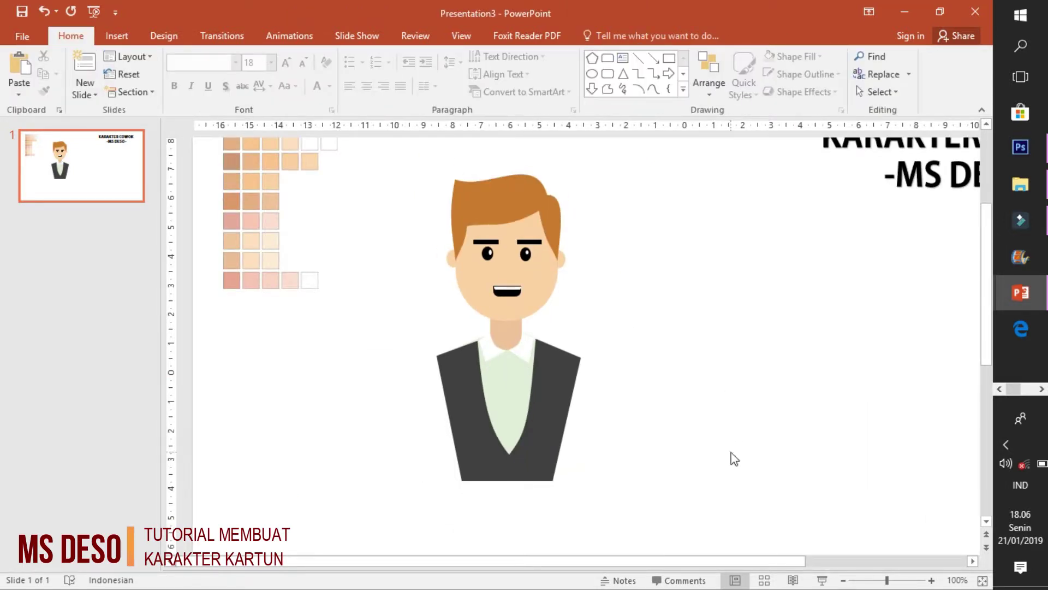
{"action": "scroll", "coordinate": [735, 458], "scroll_direction": "up", "scroll_amount": 5, "text": "ctrl"}
Draw a small pentagon centred under the shirt collar as the tie knot
{"action": "left_click", "coordinate": [116, 39]}
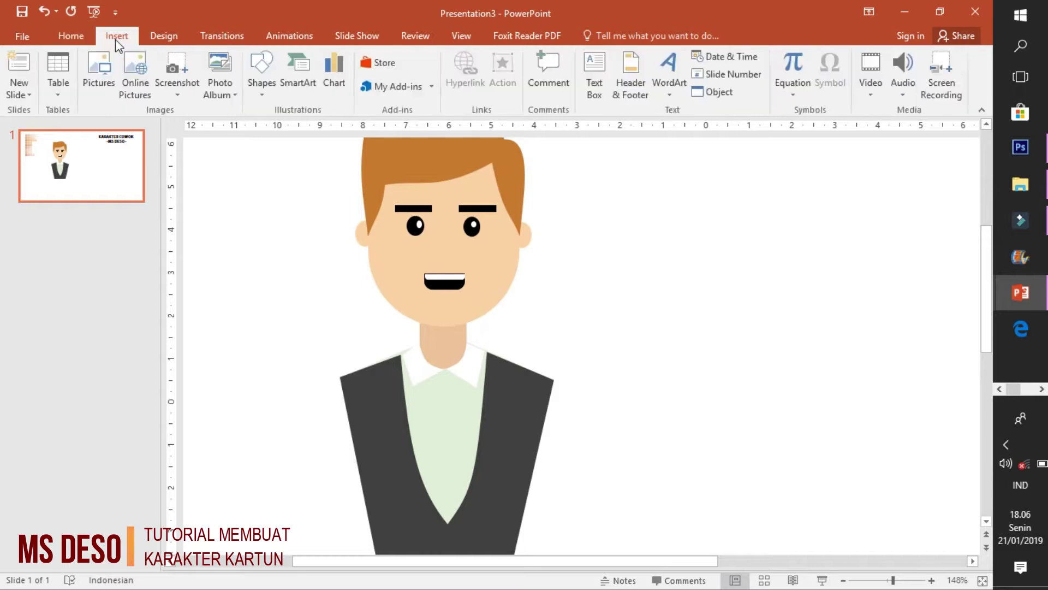
{"action": "left_click", "coordinate": [259, 94]}
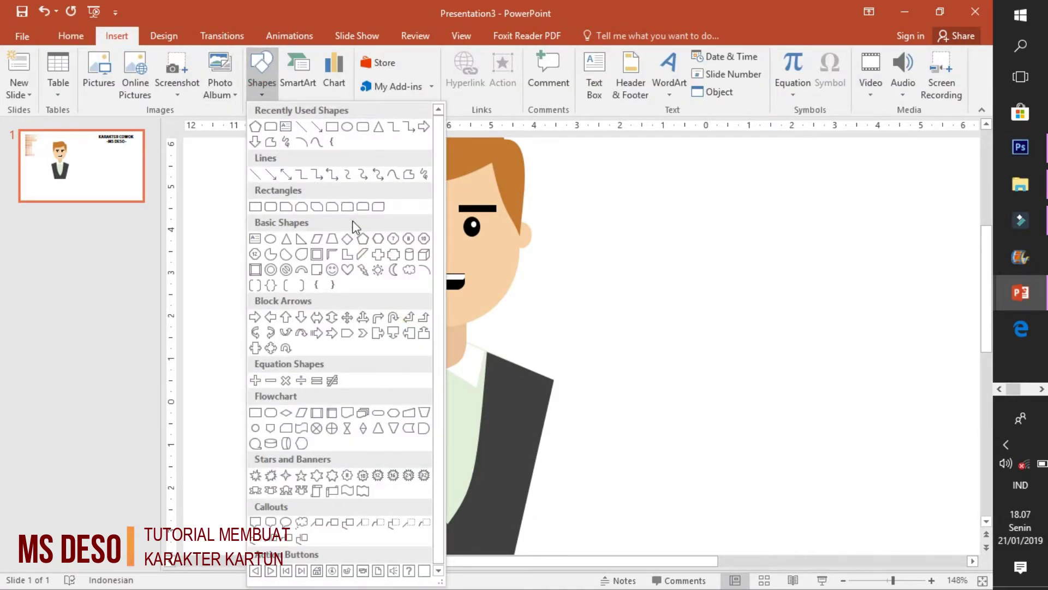
{"action": "left_click", "coordinate": [362, 239]}
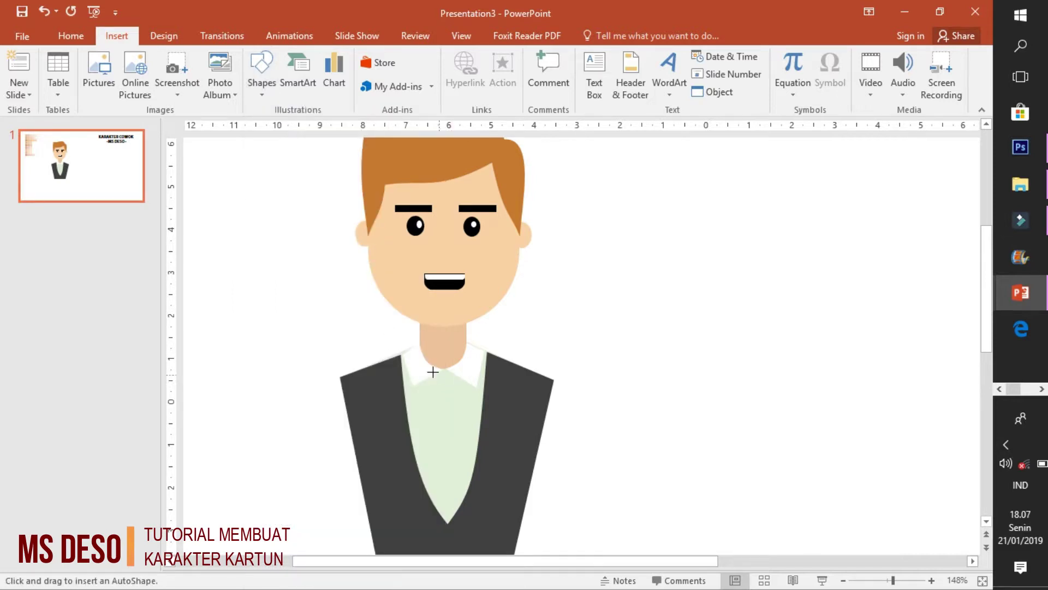
{"action": "left_click_drag", "start_coordinate": [451, 378], "coordinate": [458, 401]}
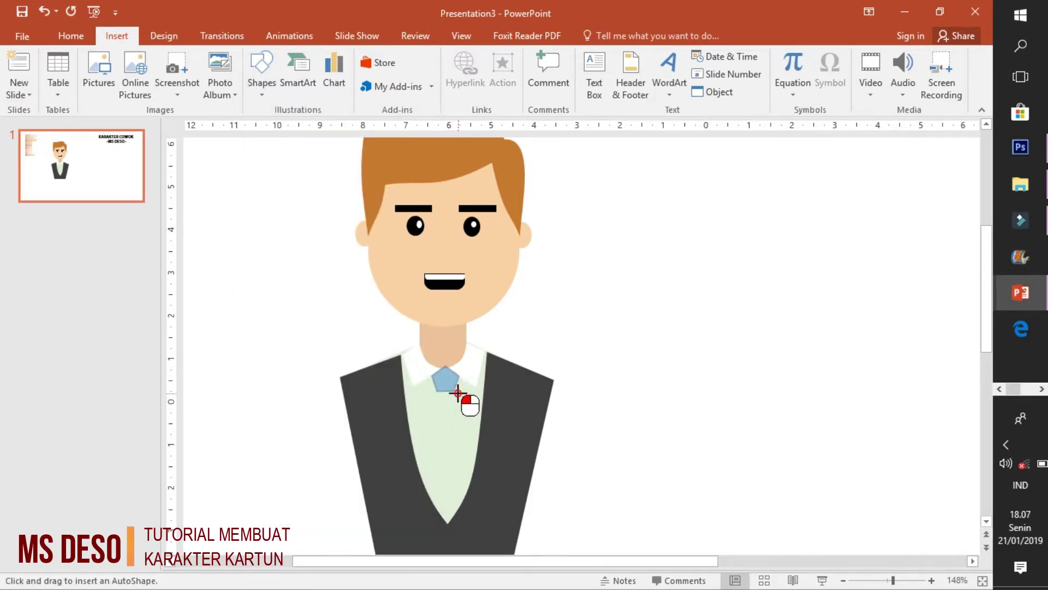
{"action": "left_click_drag", "start_coordinate": [457, 392], "coordinate": [447, 385]}
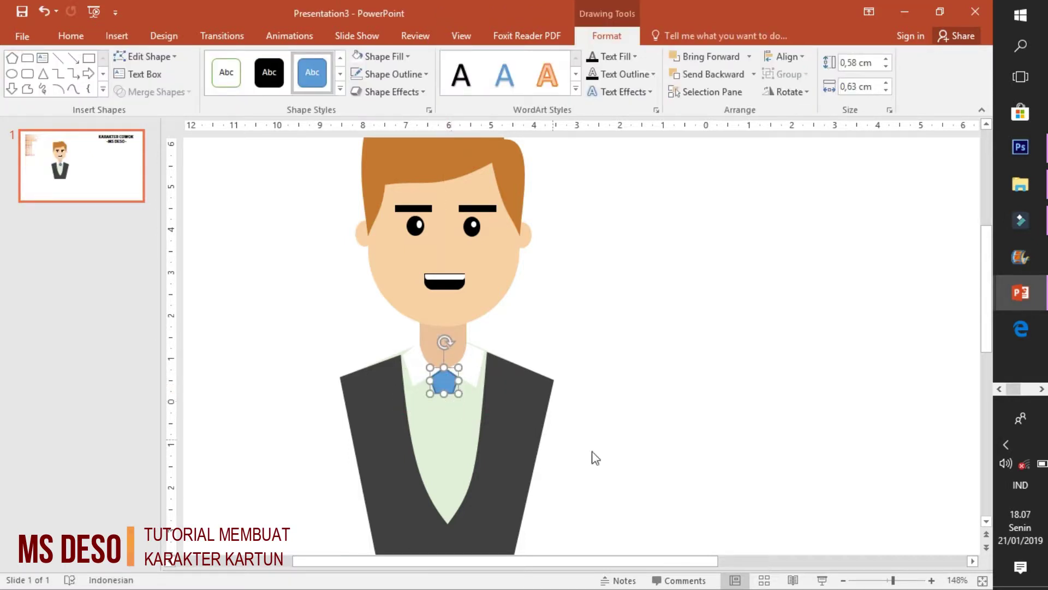
{"action": "left_click_drag", "start_coordinate": [894, 580], "coordinate": [901, 580]}
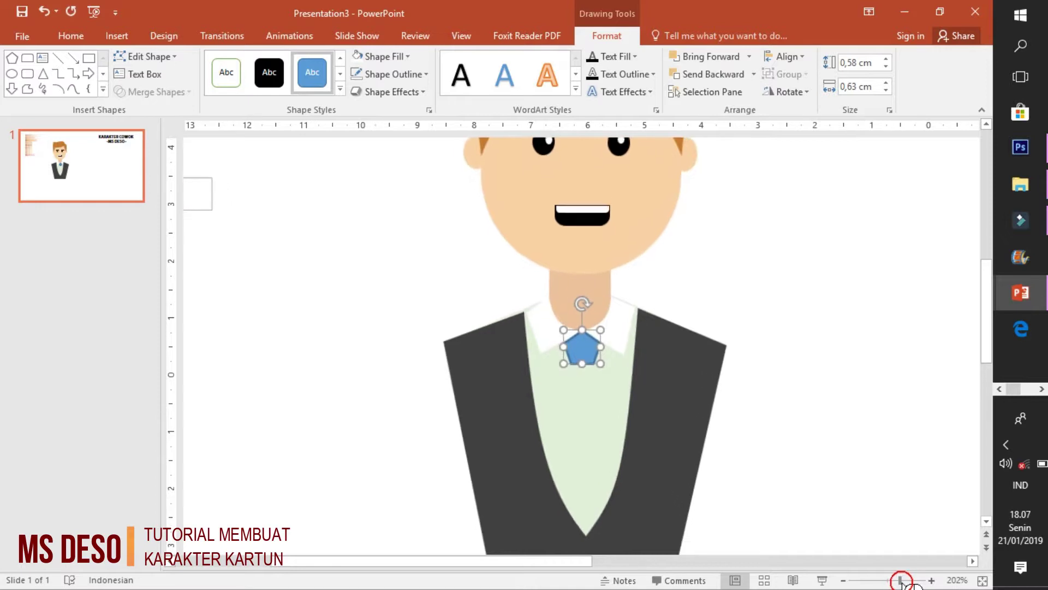
{"action": "left_click", "coordinate": [726, 289]}
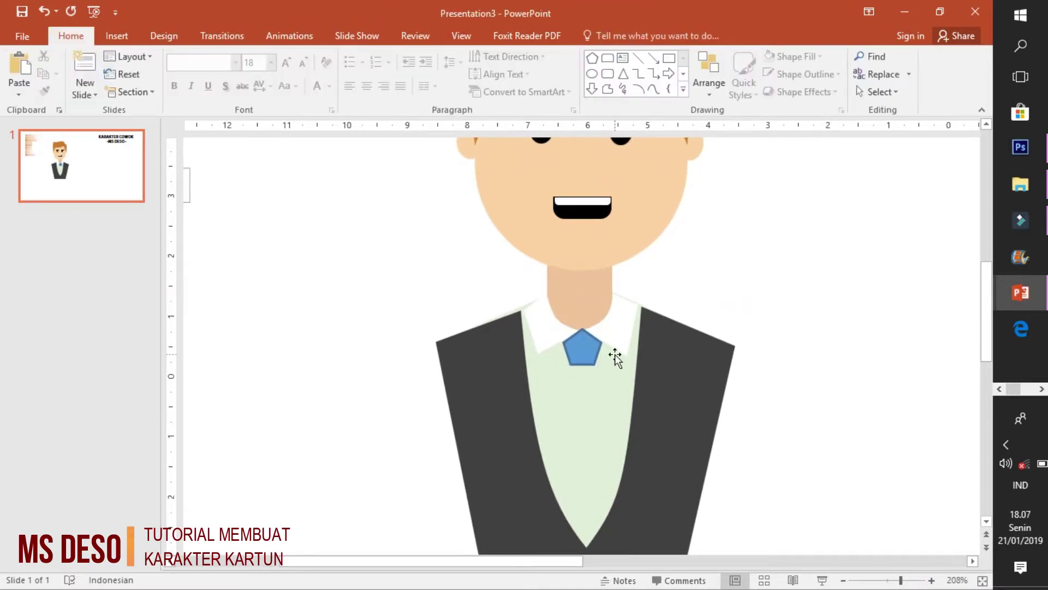
Remove the pentagon's outline and fill it dark navy
{"action": "left_click", "coordinate": [584, 348]}
{"action": "left_click", "coordinate": [425, 75]}
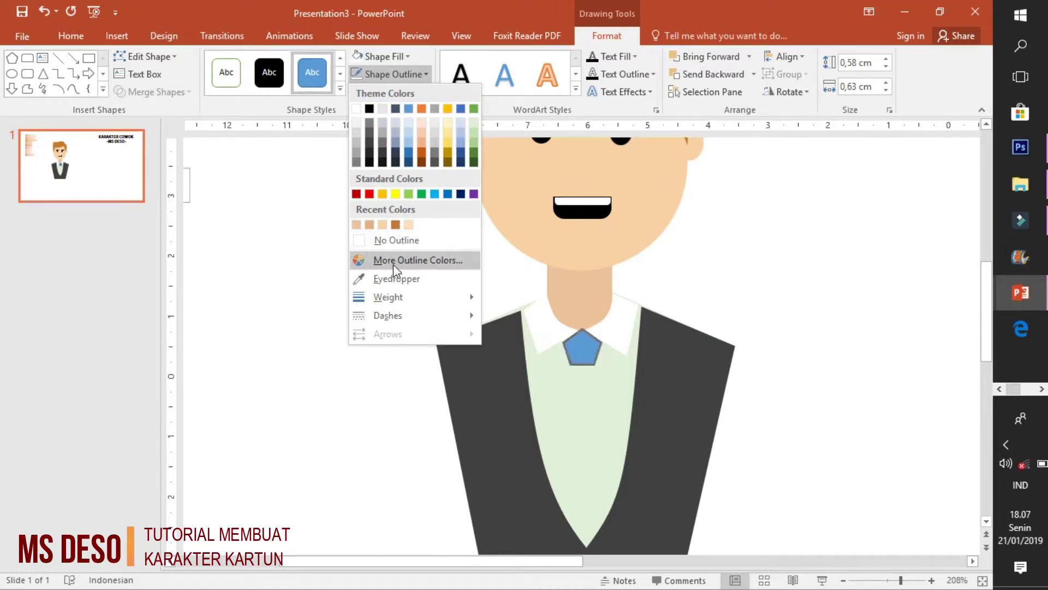
{"action": "left_click", "coordinate": [484, 358]}
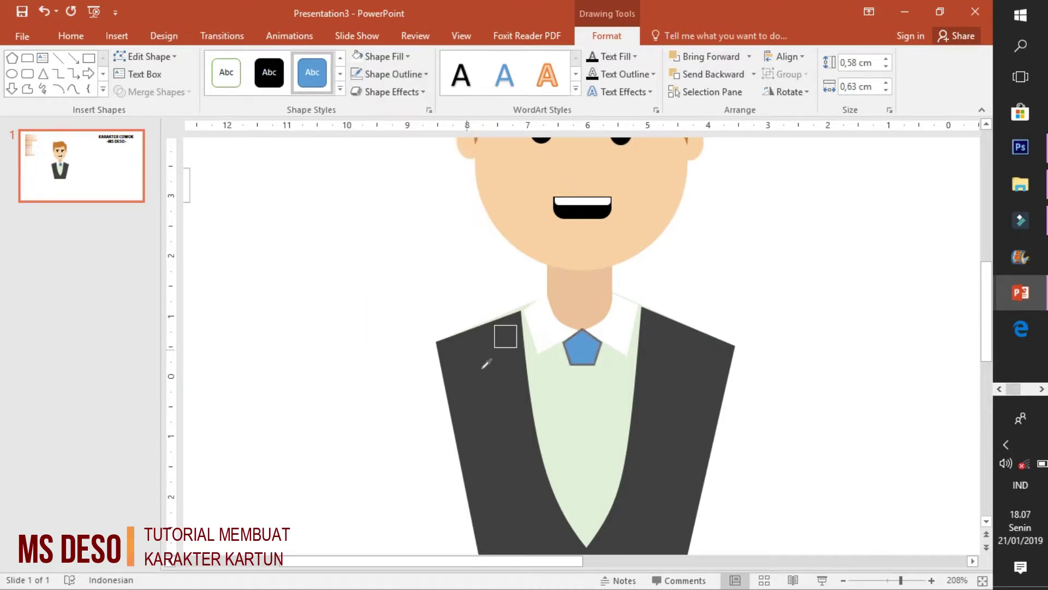
{"action": "left_click", "coordinate": [416, 72]}
{"action": "left_click", "coordinate": [400, 239]}
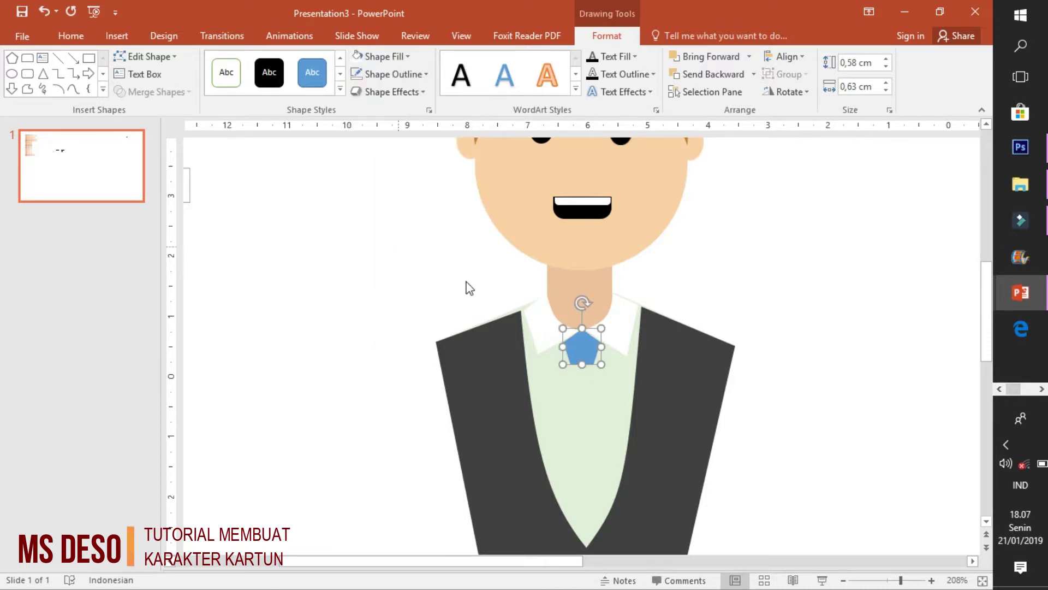
{"action": "left_click", "coordinate": [392, 61]}
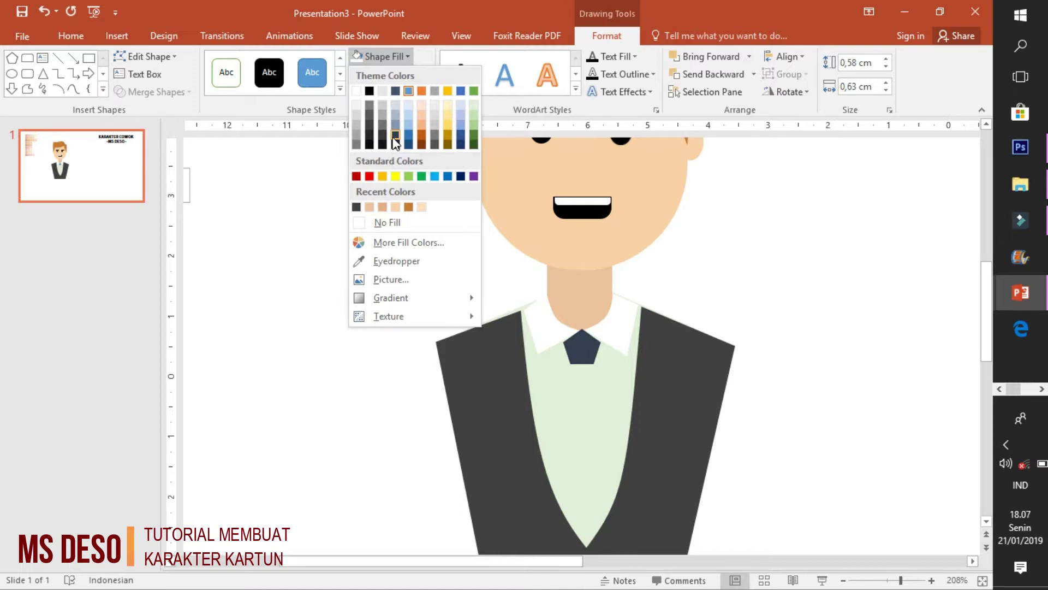
{"action": "left_click", "coordinate": [395, 136]}
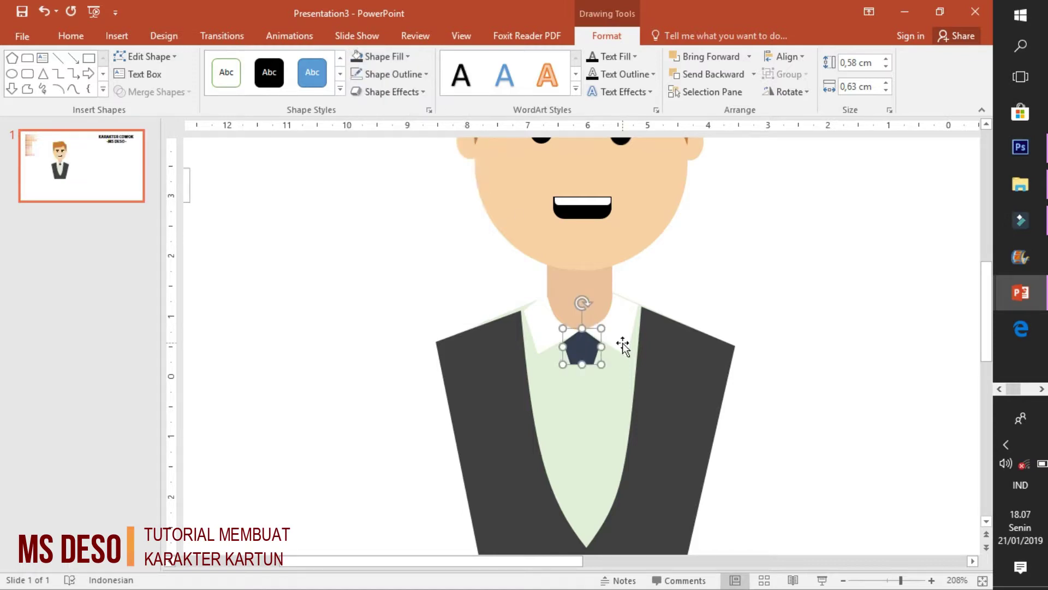
{"action": "scroll", "coordinate": [514, 261], "scroll_direction": "down", "scroll_amount": 1}
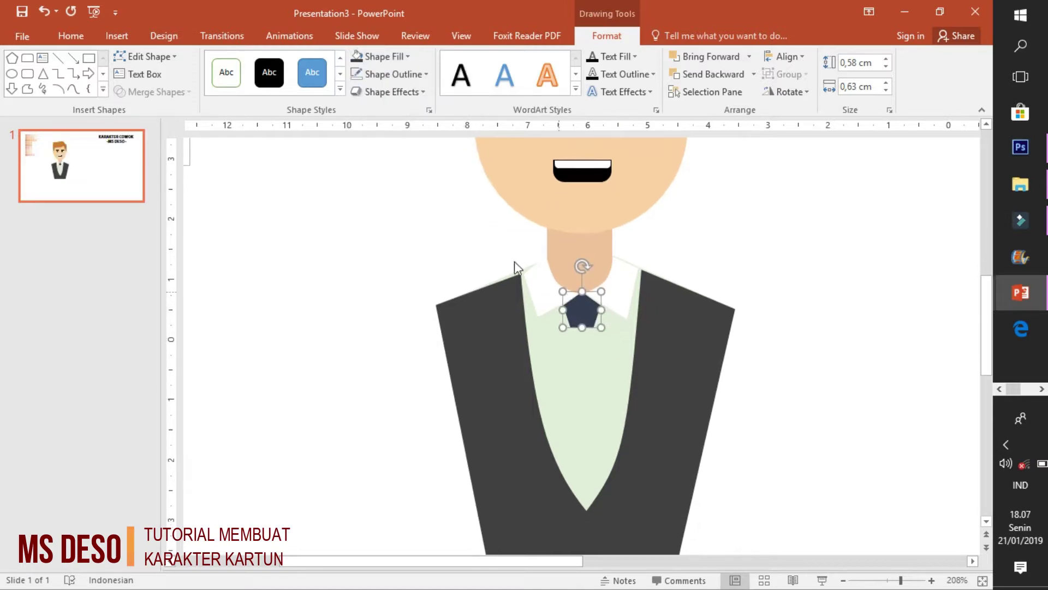
Draw a second pentagon below the knot and stretch it long for the tie
{"action": "left_click", "coordinate": [115, 40]}
{"action": "left_click", "coordinate": [262, 96]}
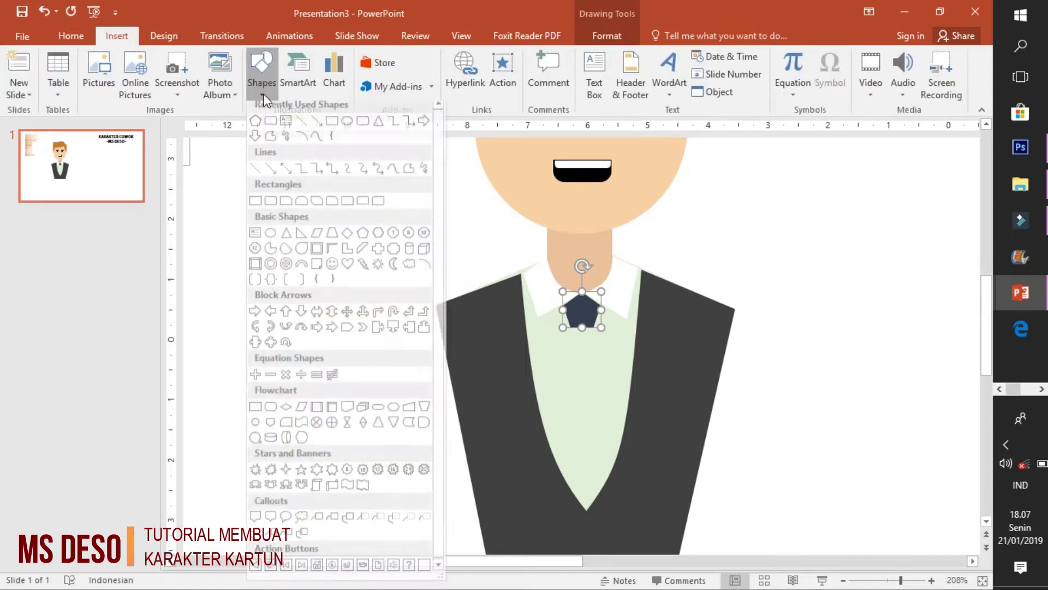
{"action": "left_click", "coordinate": [362, 232]}
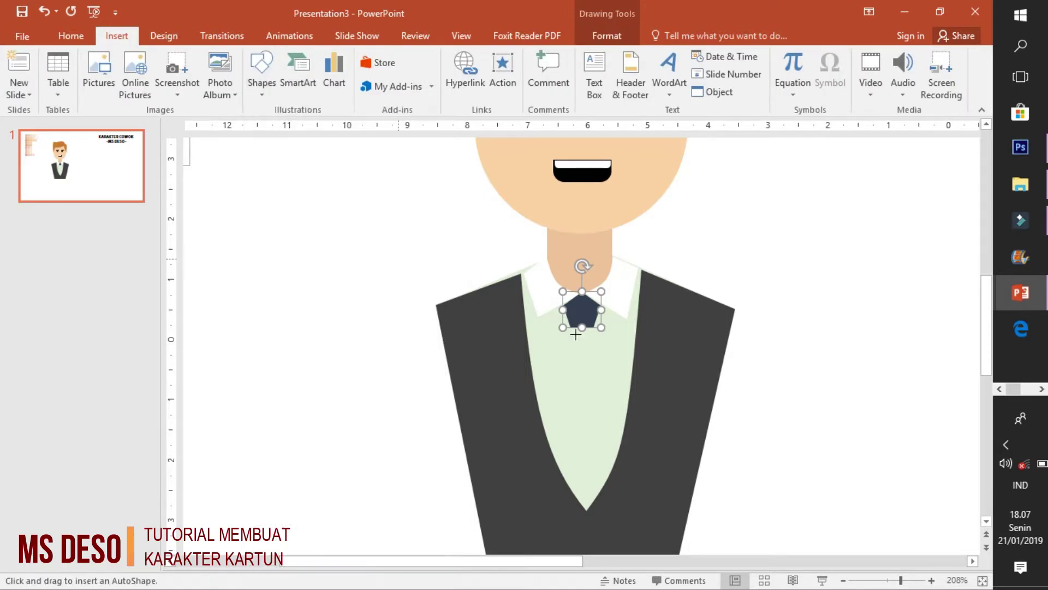
{"action": "left_click_drag", "start_coordinate": [568, 345], "coordinate": [641, 472]}
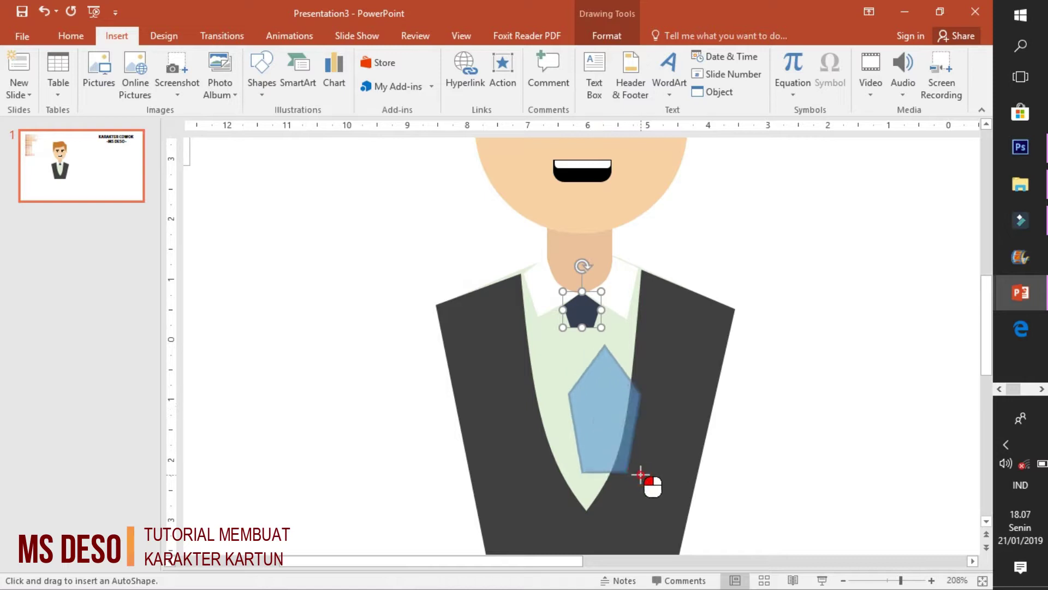
{"action": "mouse_move", "coordinate": [604, 409]}
{"action": "left_mouse_down"}
{"action": "mouse_move", "coordinate": [590, 392]}
{"action": "mouse_move", "coordinate": [613, 392]}
{"action": "left_mouse_up"}
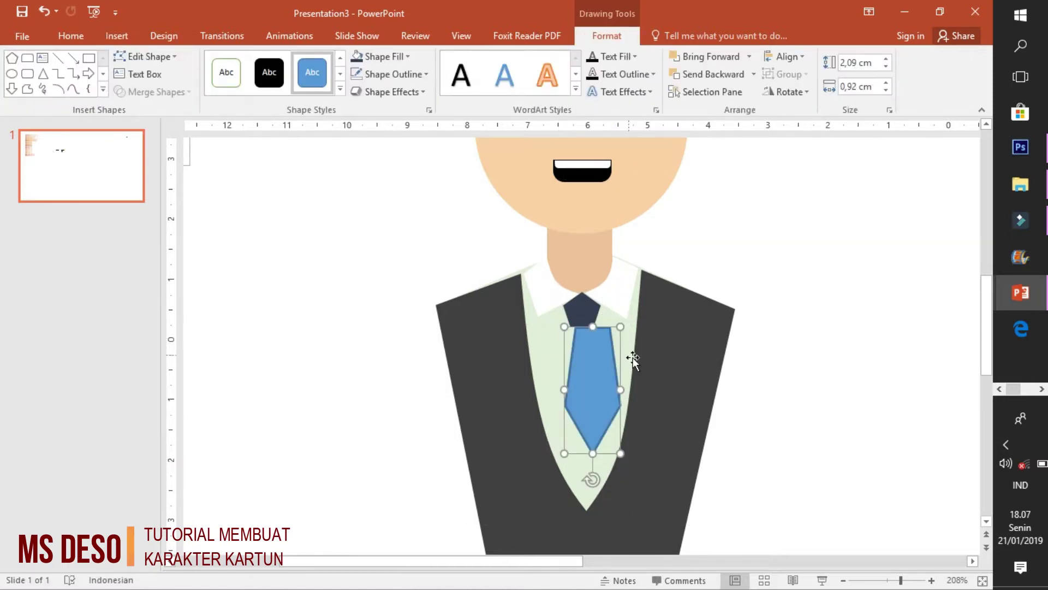
{"action": "left_click_drag", "start_coordinate": [583, 454], "coordinate": [584, 543]}
Edit the tie's points to pull its top corners inward and narrow it
{"action": "left_click", "coordinate": [143, 85]}
{"action": "mouse_move", "coordinate": [602, 329]}
{"action": "left_mouse_down"}
{"action": "mouse_move", "coordinate": [565, 324]}
{"action": "mouse_move", "coordinate": [561, 356]}
{"action": "mouse_move", "coordinate": [607, 362]}
{"action": "left_mouse_up"}
{"action": "scroll", "coordinate": [658, 402], "scroll_direction": "down", "scroll_amount": 2}
{"action": "left_click", "coordinate": [145, 57]}
{"action": "left_click", "coordinate": [143, 85]}
{"action": "left_click", "coordinate": [609, 360]}
{"action": "left_click", "coordinate": [381, 56]}
Fill the tie with the knot's navy colour using the Eyedropper
{"action": "left_click", "coordinate": [356, 207]}
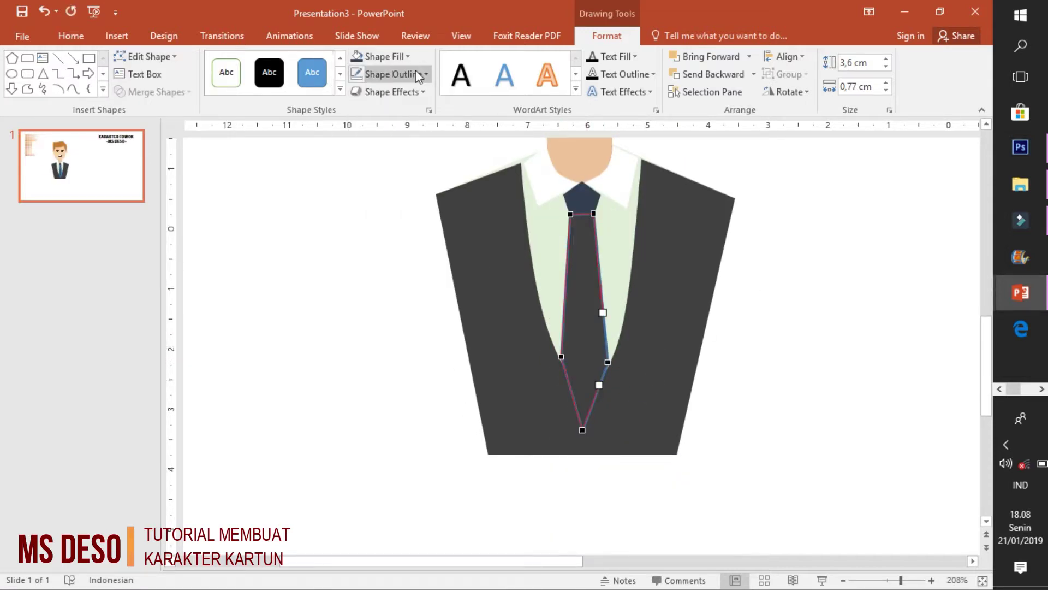
{"action": "left_click", "coordinate": [380, 56]}
{"action": "left_click", "coordinate": [393, 262]}
{"action": "left_click", "coordinate": [582, 197]}
{"action": "scroll", "coordinate": [800, 323], "scroll_direction": "down", "scroll_amount": 5}
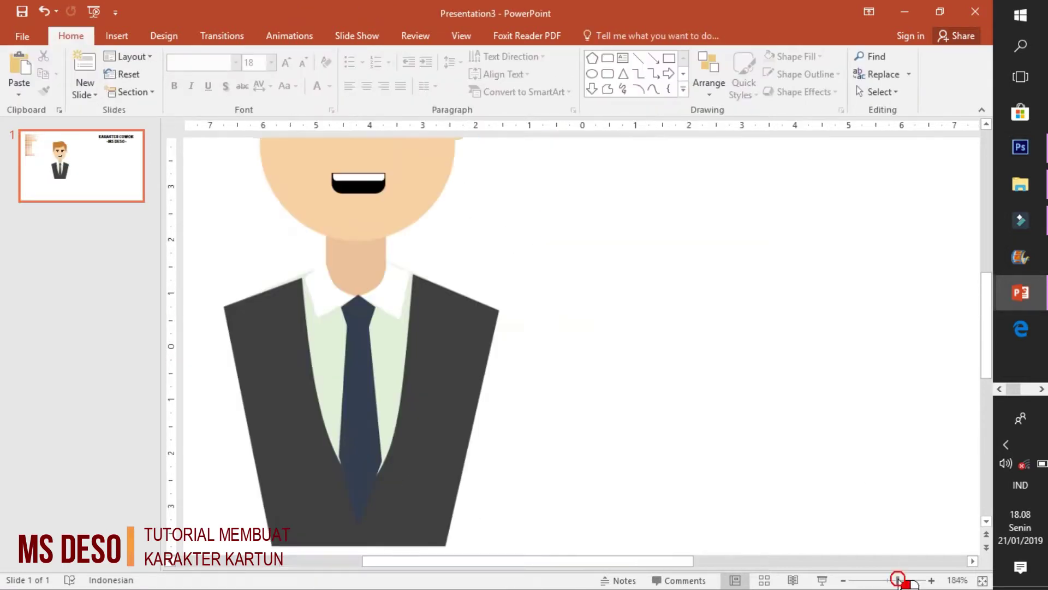
{"action": "left_click", "coordinate": [116, 36]}
Draw a shape on the right lapel and bend it into a thin curved strip
{"action": "left_click", "coordinate": [262, 68]}
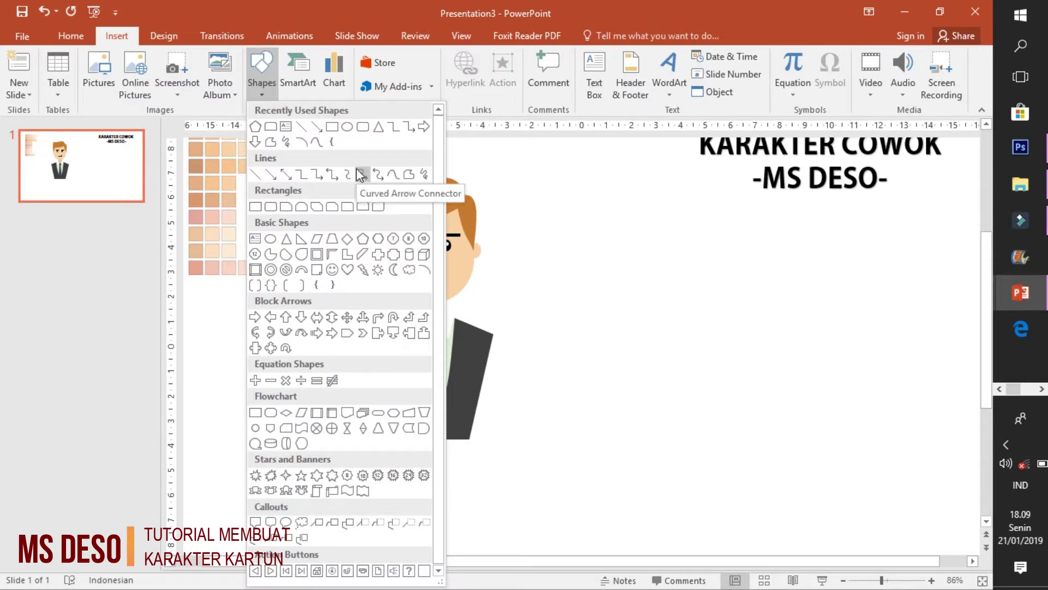
{"action": "left_click", "coordinate": [334, 136]}
{"action": "left_click_drag", "start_coordinate": [462, 350], "coordinate": [493, 409]}
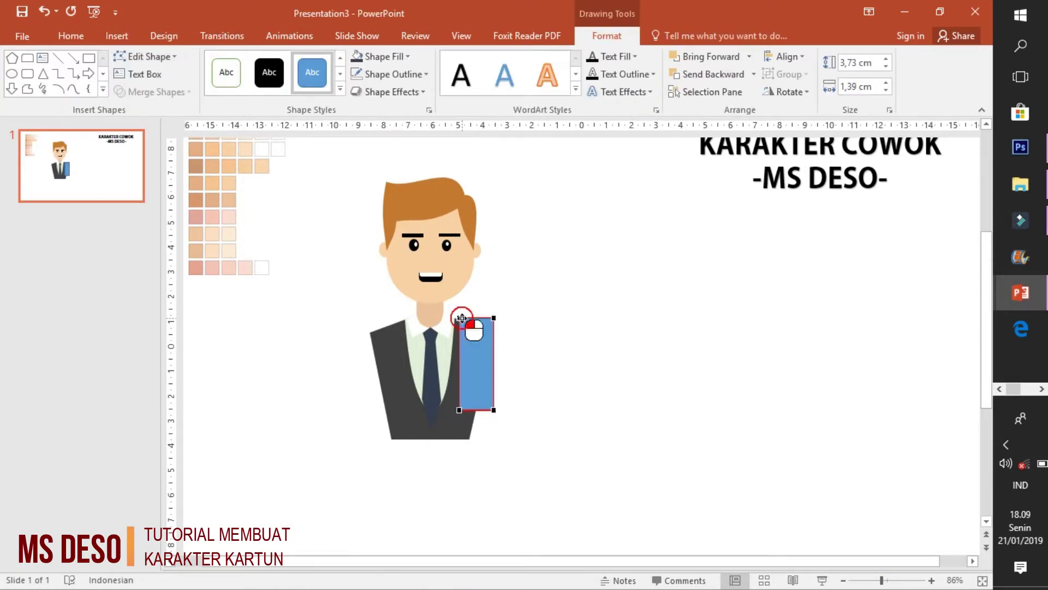
{"action": "mouse_move", "coordinate": [496, 318]}
{"action": "left_mouse_down"}
{"action": "mouse_move", "coordinate": [485, 378]}
{"action": "mouse_move", "coordinate": [457, 389]}
{"action": "left_mouse_up"}
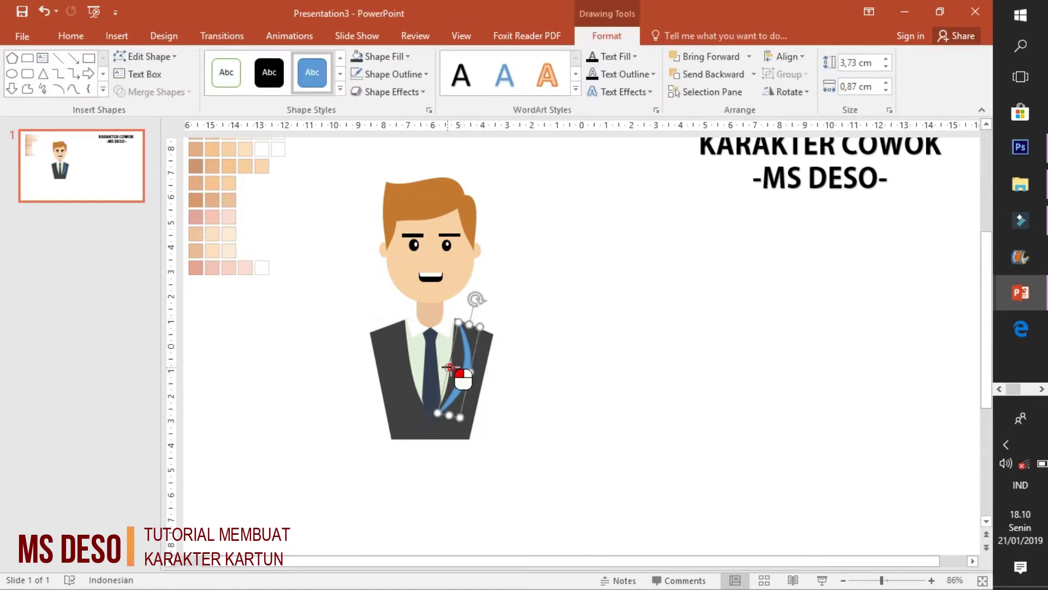
Duplicate the lapel strip and place the copy on the left lapel
{"action": "key", "text": "ctrl+x"}
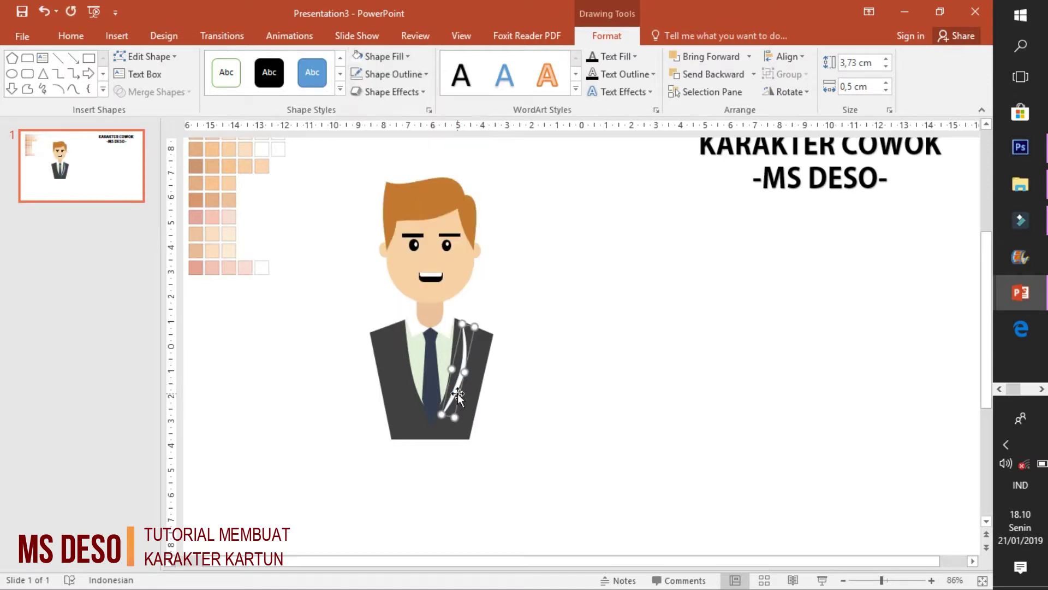
{"action": "key", "text": "ctrl+v"}
{"action": "left_click_drag", "start_coordinate": [581, 367], "coordinate": [402, 386]}
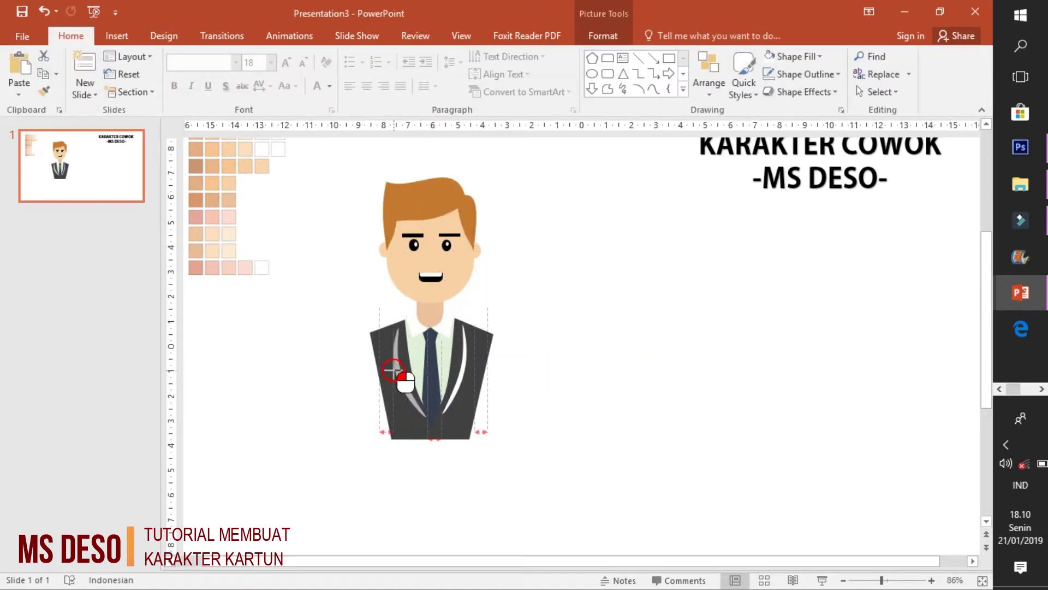
{"action": "left_click", "coordinate": [557, 417]}
{"action": "scroll", "coordinate": [557, 415], "scroll_direction": "down", "scroll_amount": 1, "text": "ctrl"}
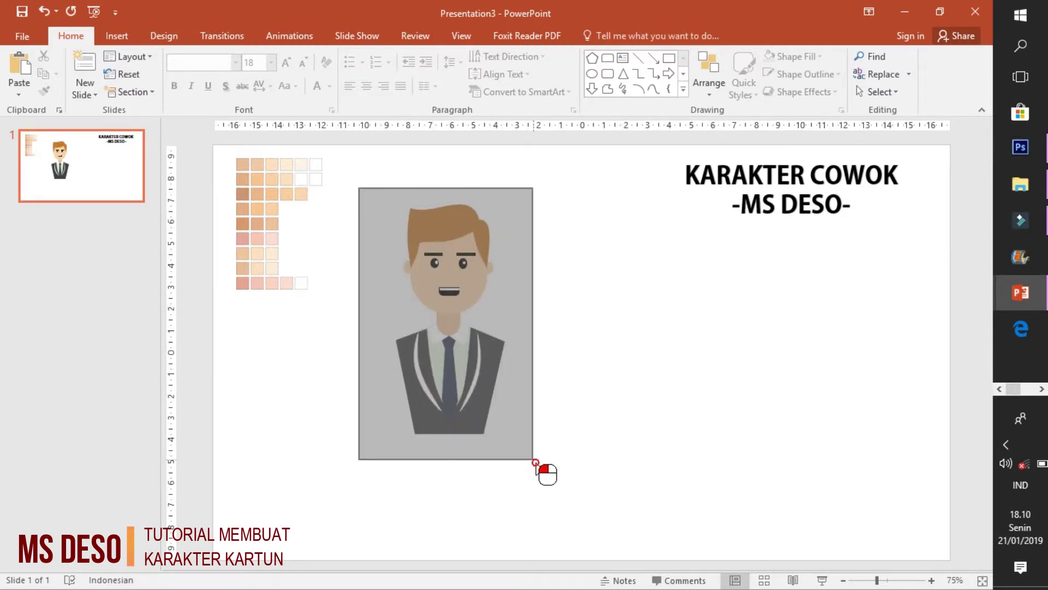
Group all the character's shapes, then move the group up-right and shrink it
{"action": "left_click_drag", "start_coordinate": [367, 211], "coordinate": [563, 488]}
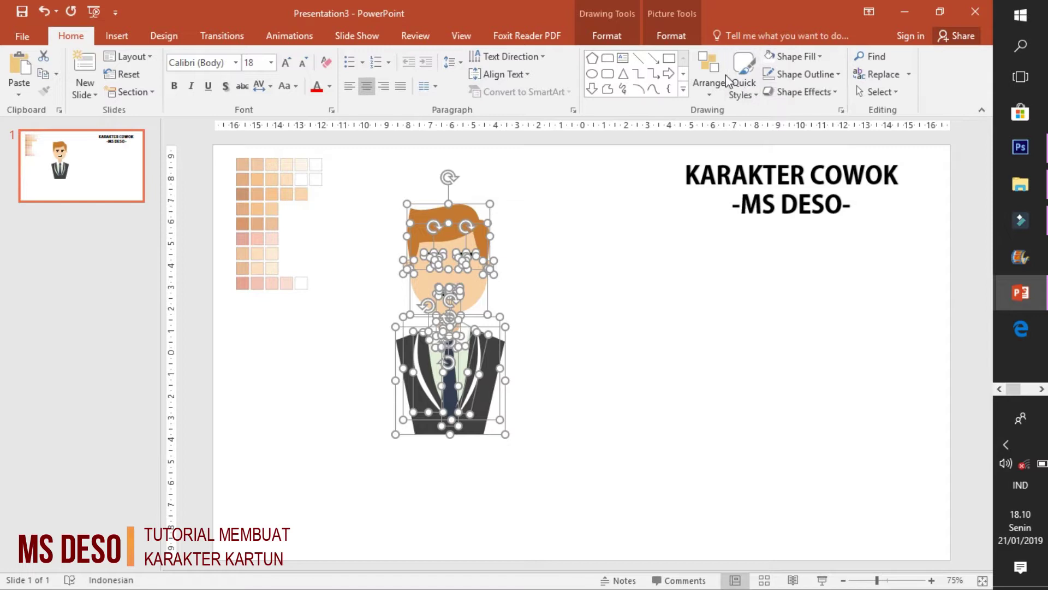
{"action": "left_click", "coordinate": [685, 38]}
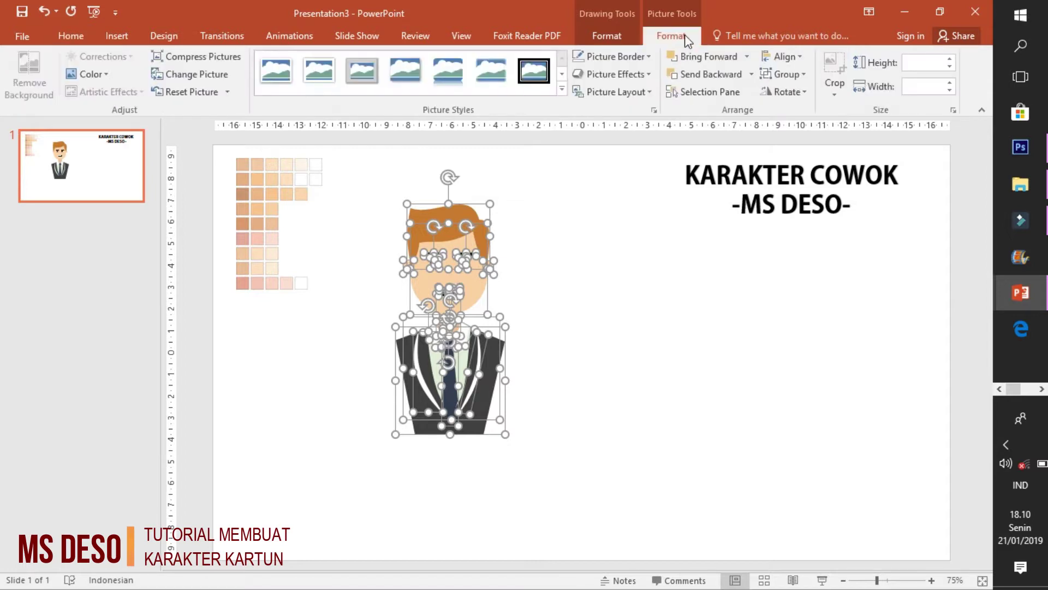
{"action": "left_click", "coordinate": [798, 76]}
{"action": "left_click", "coordinate": [795, 94]}
{"action": "left_click_drag", "start_coordinate": [441, 337], "coordinate": [478, 316]}
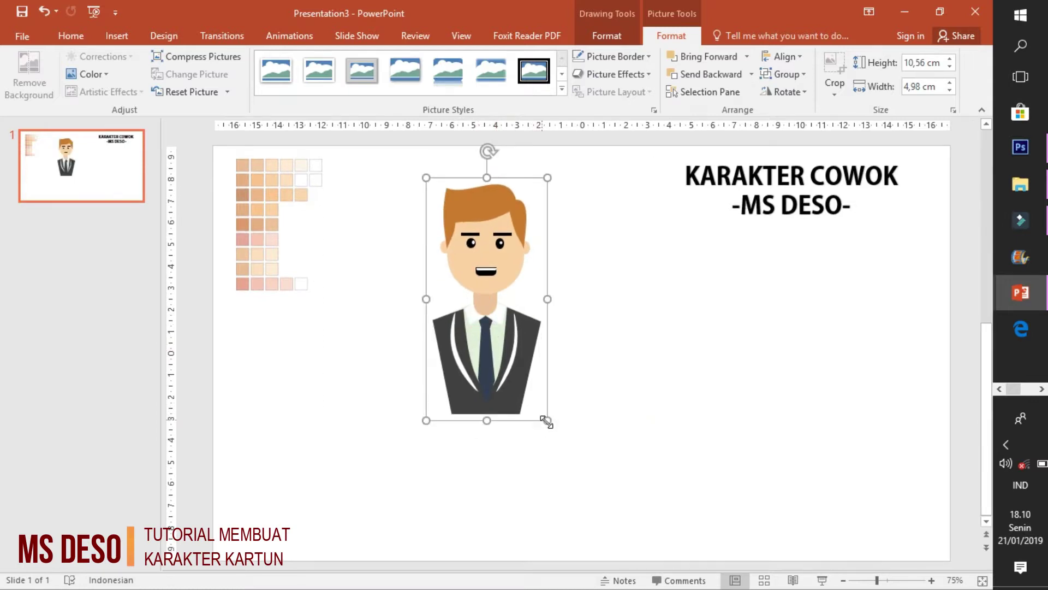
{"action": "left_click_drag", "start_coordinate": [548, 421], "coordinate": [524, 359]}
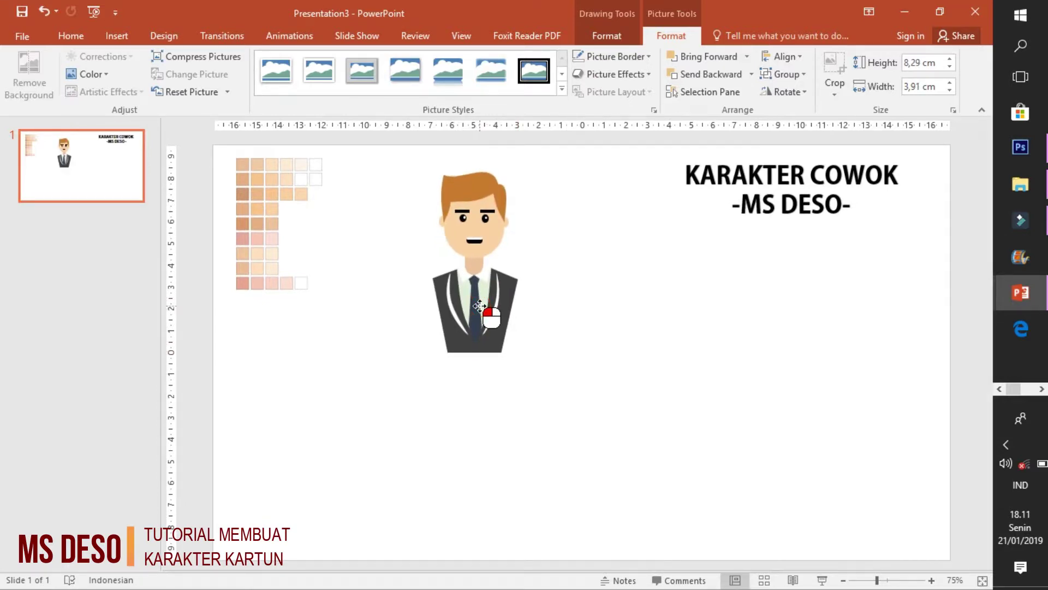
{"action": "left_click", "coordinate": [561, 452]}
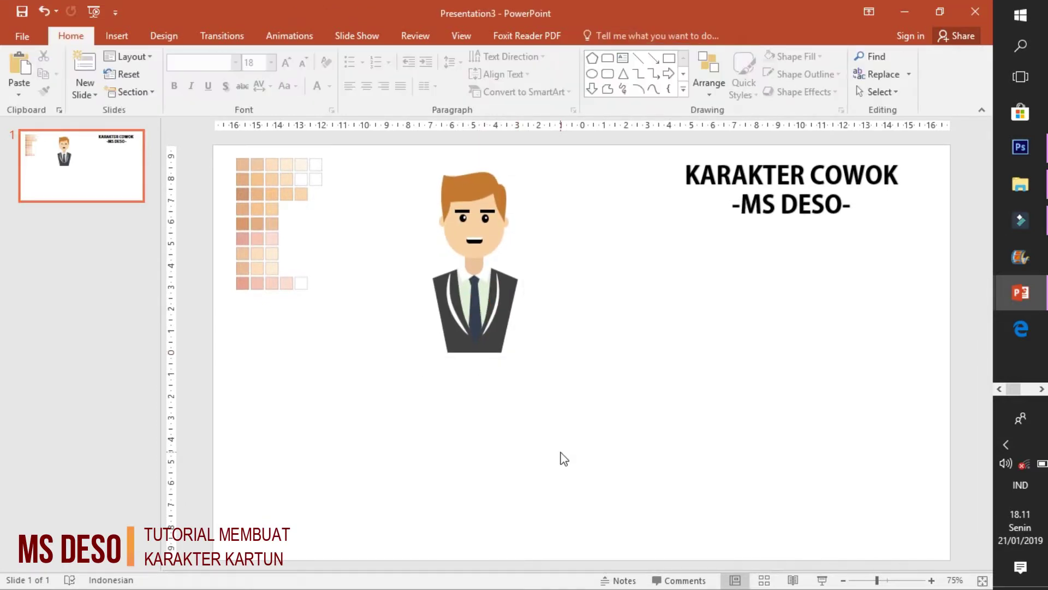
Pick the Rectangle shape for drawing the arm
{"action": "left_click", "coordinate": [132, 39]}
{"action": "left_click", "coordinate": [261, 82]}
{"action": "left_click", "coordinate": [327, 123]}
Draw the sleeve rectangle and rotate it to lean against the right shoulder
{"action": "scroll", "coordinate": [923, 578], "scroll_direction": "up", "scroll_amount": 5}
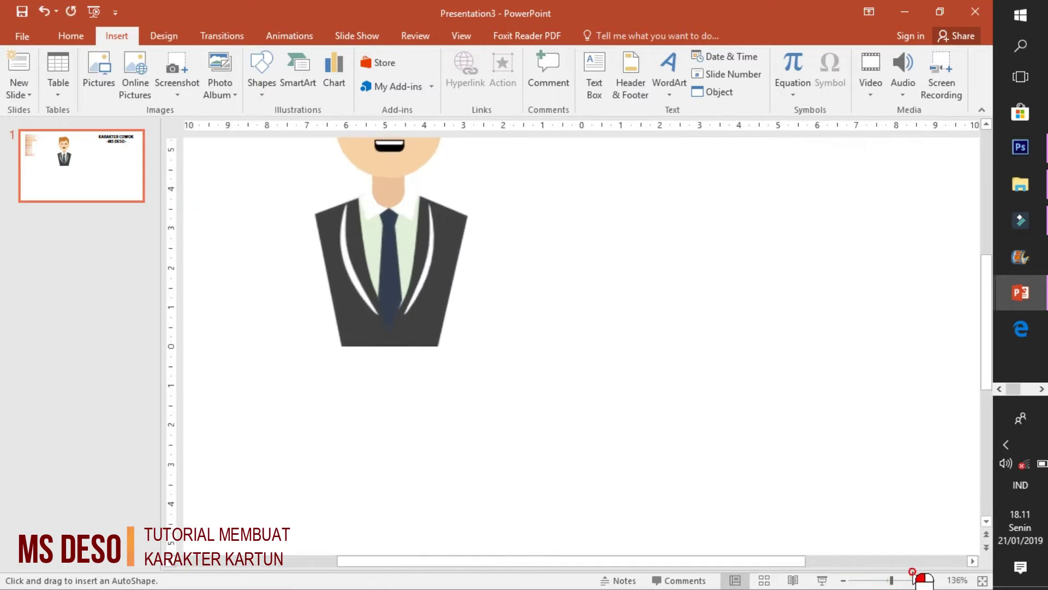
{"action": "left_click_drag", "start_coordinate": [473, 316], "coordinate": [497, 445]}
{"action": "mouse_move", "coordinate": [483, 394]}
{"action": "left_mouse_down"}
{"action": "mouse_move", "coordinate": [471, 415]}
{"action": "mouse_move", "coordinate": [472, 407]}
{"action": "left_mouse_up"}
{"action": "left_click_drag", "start_coordinate": [482, 307], "coordinate": [445, 304]}
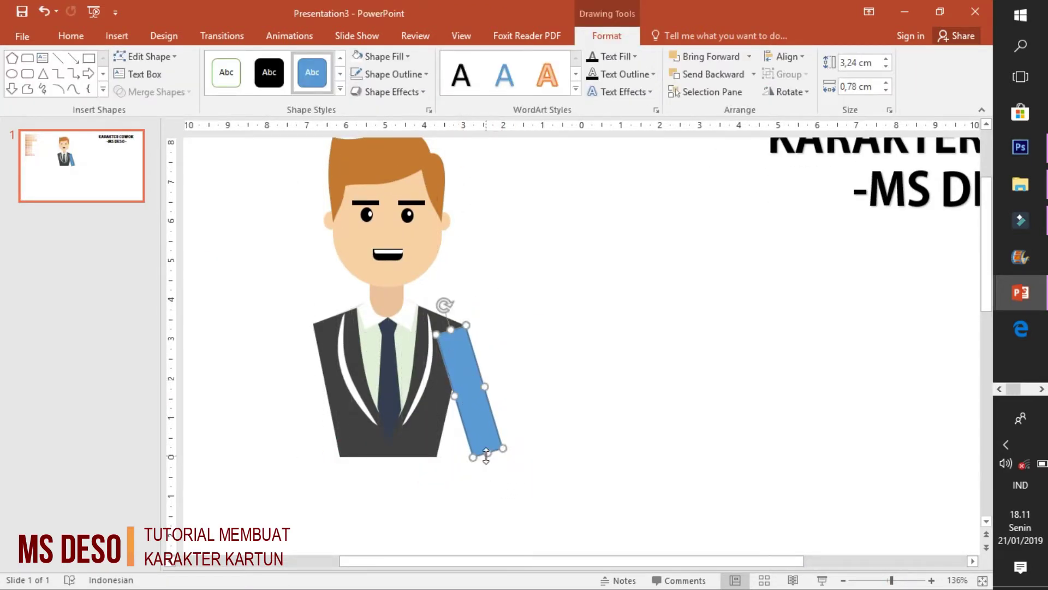
{"action": "left_click_drag", "start_coordinate": [486, 455], "coordinate": [480, 431]}
{"action": "scroll", "coordinate": [536, 377], "scroll_direction": "up", "scroll_amount": 1}
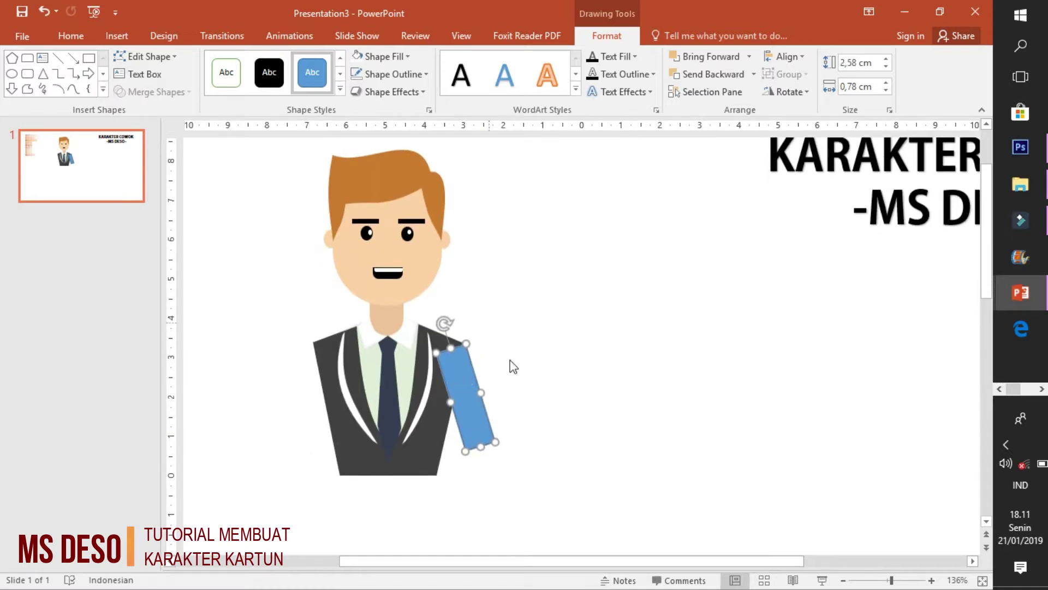
Give the sleeve no outline and the suit's dark grey fill
{"action": "left_click", "coordinate": [393, 74]}
{"action": "left_click", "coordinate": [396, 240]}
{"action": "left_click", "coordinate": [409, 56]}
{"action": "left_click", "coordinate": [396, 279]}
{"action": "left_click", "coordinate": [439, 415]}
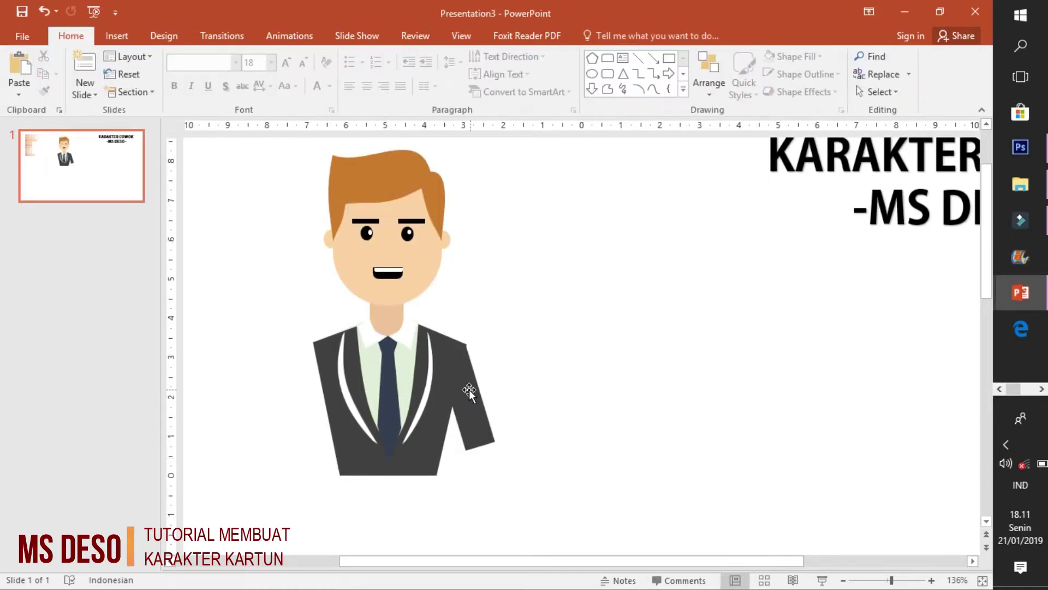
{"action": "scroll", "coordinate": [480, 392], "scroll_direction": "down", "scroll_amount": 1}
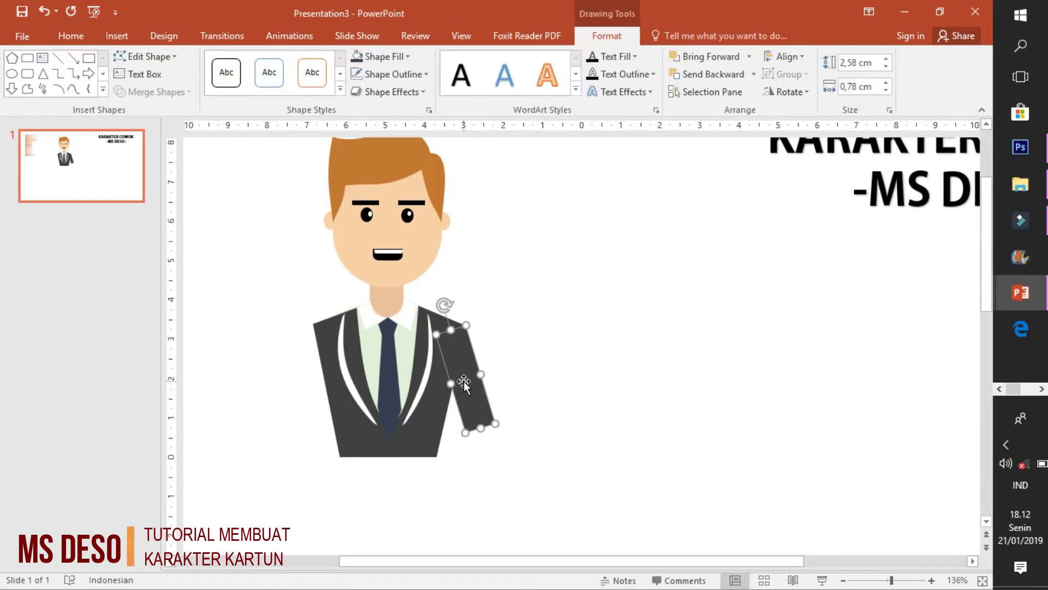
Draw a small rectangle and position it at the sleeve's lower end
{"action": "left_click", "coordinate": [116, 36]}
{"action": "left_click", "coordinate": [264, 90]}
{"action": "left_click", "coordinate": [260, 196]}
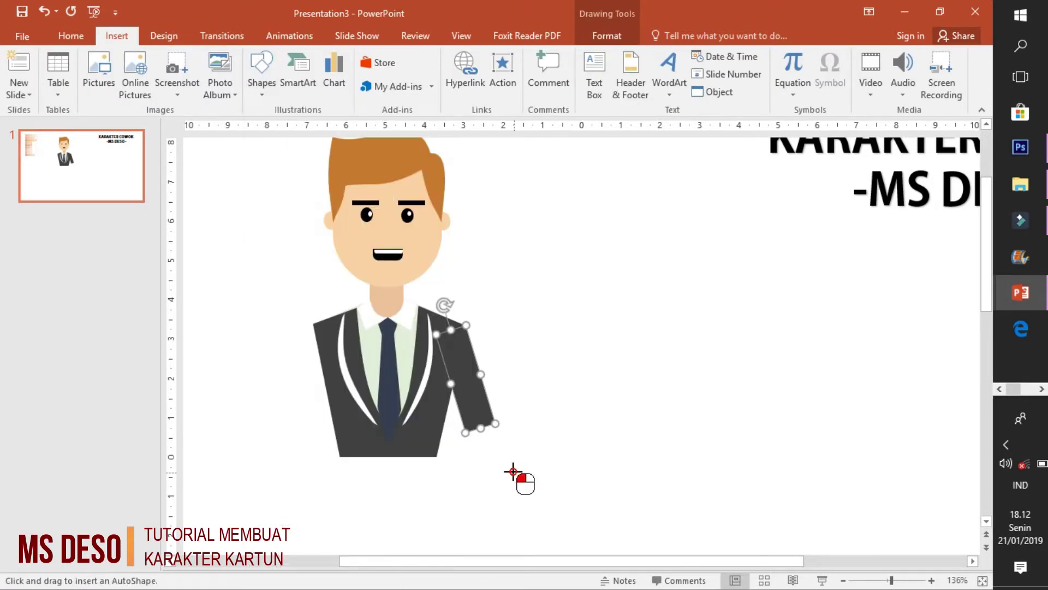
{"action": "mouse_move", "coordinate": [515, 468]}
{"action": "left_mouse_down"}
{"action": "mouse_move", "coordinate": [566, 444]}
{"action": "mouse_move", "coordinate": [518, 409]}
{"action": "left_mouse_up"}
{"action": "mouse_move", "coordinate": [540, 455]}
{"action": "left_mouse_down"}
{"action": "mouse_move", "coordinate": [462, 437]}
{"action": "mouse_move", "coordinate": [498, 421]}
{"action": "left_mouse_up"}
{"action": "left_click", "coordinate": [463, 405]}
Remove the forearm piece's outline and fill it Gray-80%
{"action": "left_click", "coordinate": [389, 74]}
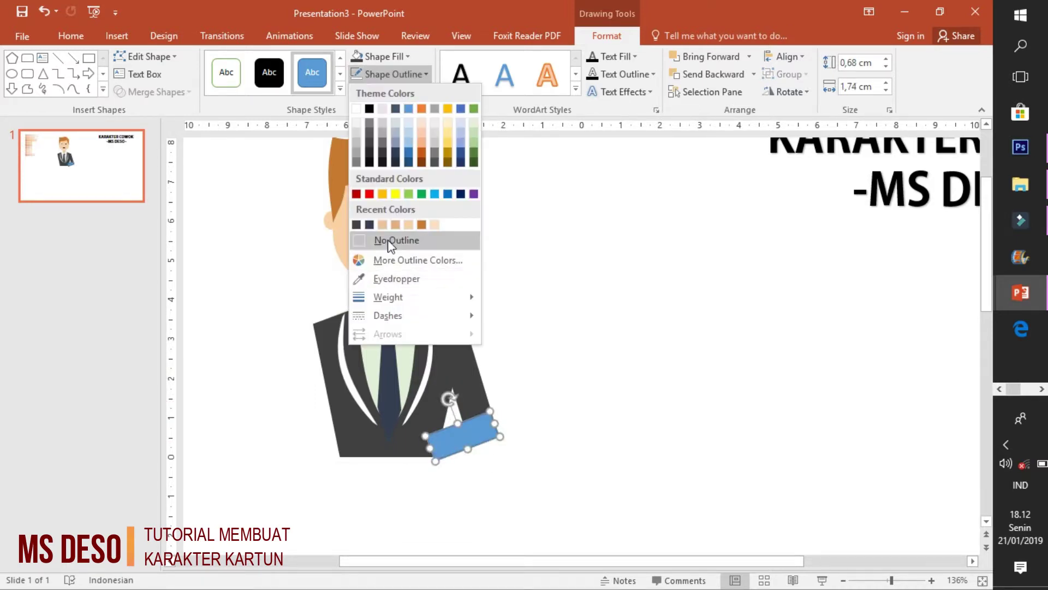
{"action": "left_click", "coordinate": [391, 239]}
{"action": "left_click", "coordinate": [381, 56]}
{"action": "left_click", "coordinate": [356, 206]}
{"action": "left_click", "coordinate": [502, 439]}
{"action": "left_click", "coordinate": [528, 441]}
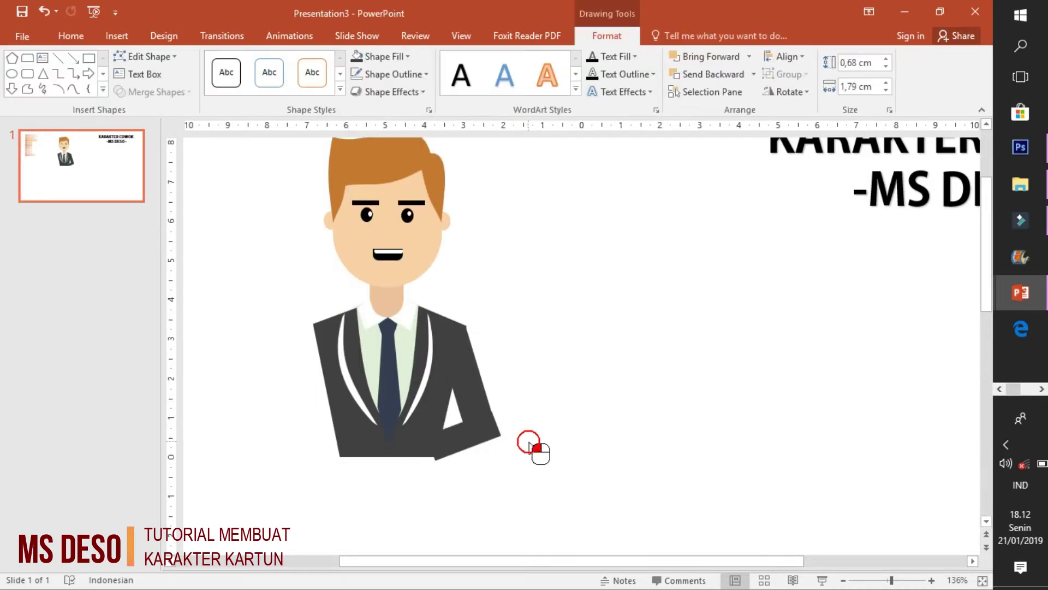
{"action": "left_click", "coordinate": [509, 484]}
{"action": "scroll", "coordinate": [524, 426], "scroll_direction": "down", "scroll_amount": 1}
{"action": "left_click", "coordinate": [469, 418]}
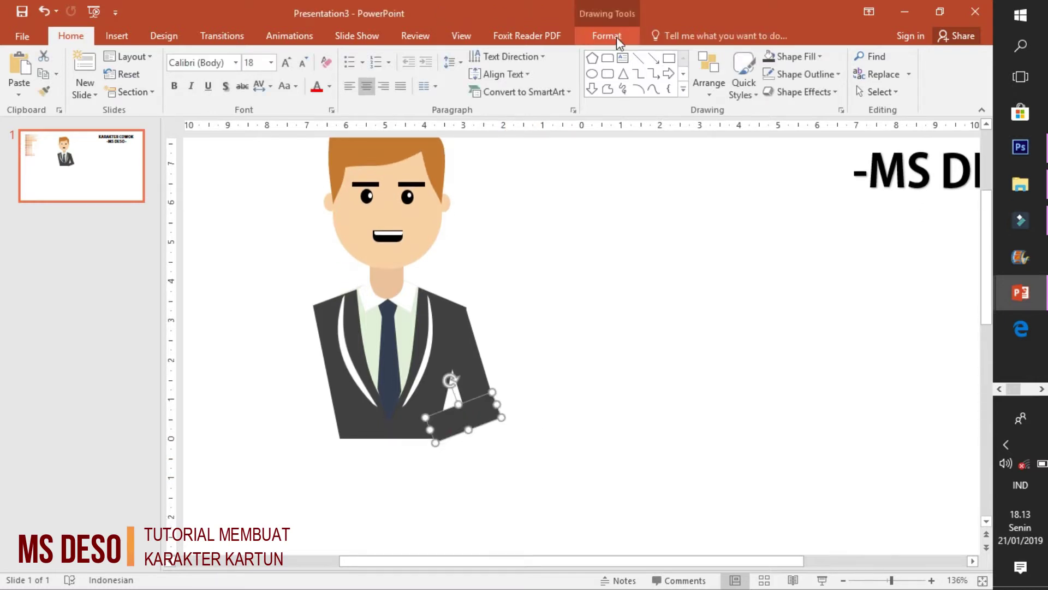
{"action": "left_click", "coordinate": [607, 36]}
{"action": "left_click", "coordinate": [486, 453]}
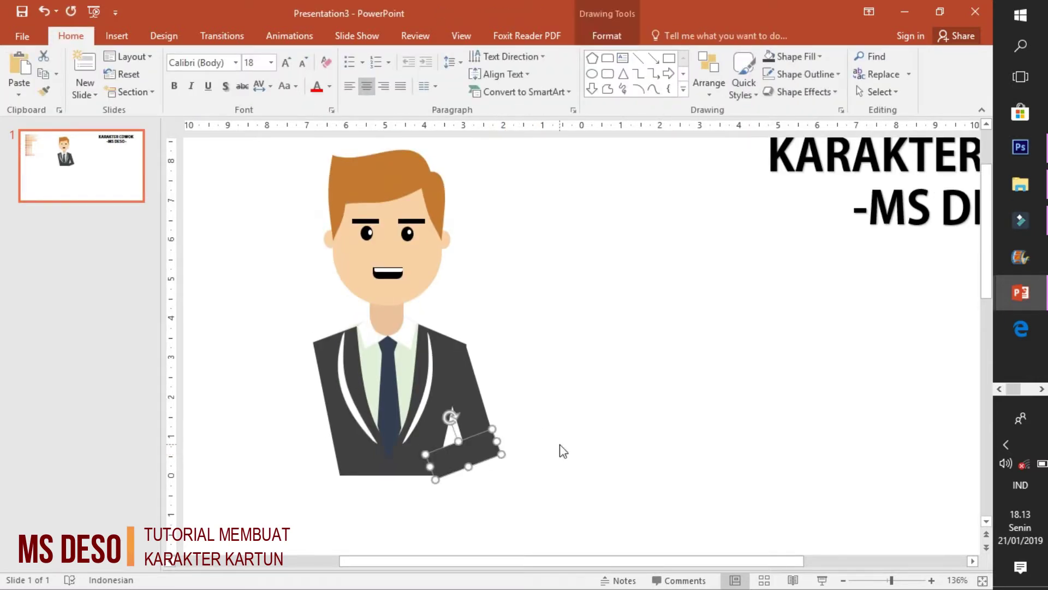
{"action": "left_click", "coordinate": [478, 475]}
Draw a tilted, narrow rectangle at the left shoulder and fill it dark grey
{"action": "left_click", "coordinate": [116, 35]}
{"action": "left_click", "coordinate": [262, 82]}
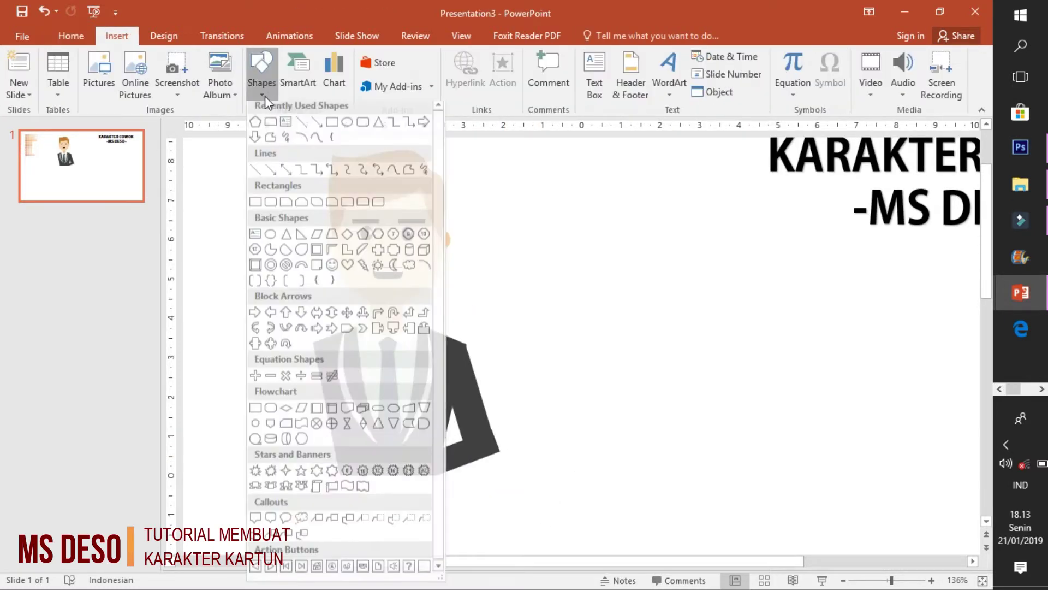
{"action": "left_click", "coordinate": [262, 133]}
{"action": "mouse_move", "coordinate": [299, 348]}
{"action": "left_mouse_down"}
{"action": "mouse_move", "coordinate": [323, 402]}
{"action": "mouse_move", "coordinate": [338, 506]}
{"action": "left_mouse_up"}
{"action": "left_click_drag", "start_coordinate": [320, 322], "coordinate": [330, 321]}
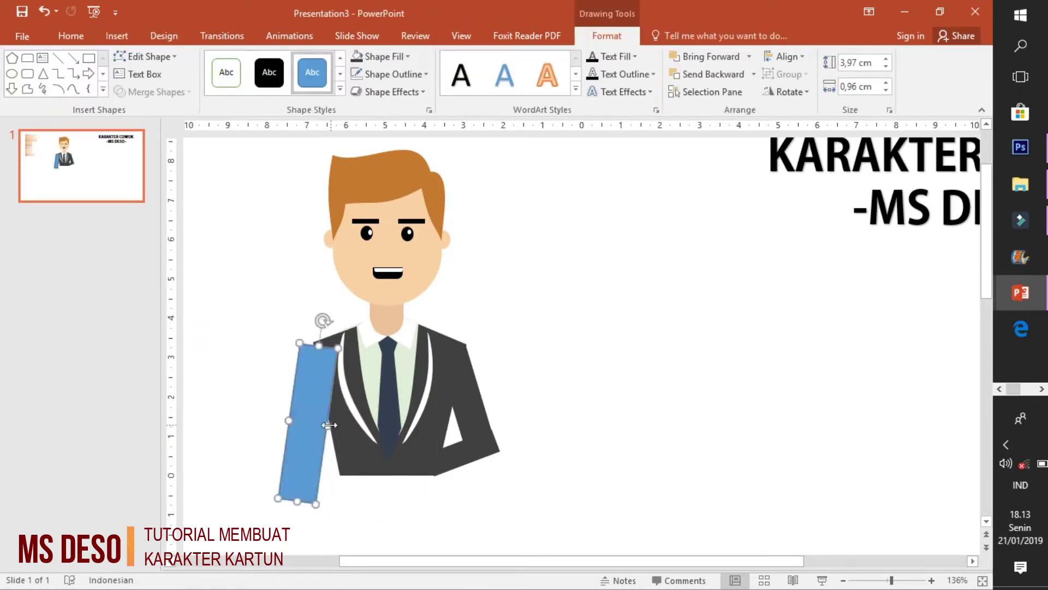
{"action": "left_click_drag", "start_coordinate": [334, 424], "coordinate": [322, 419]}
{"action": "left_click", "coordinate": [407, 56]}
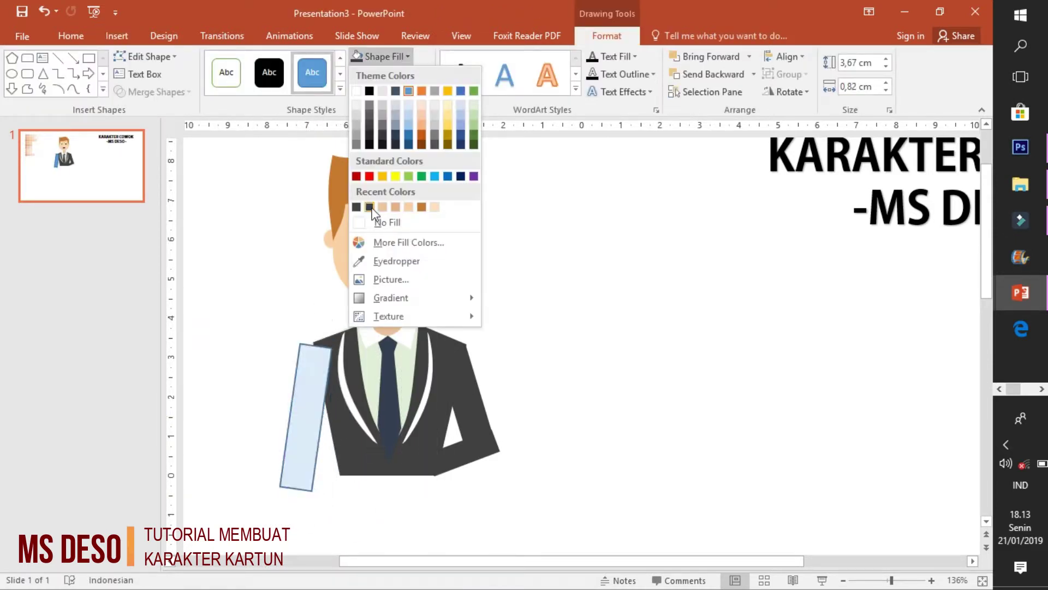
{"action": "left_click", "coordinate": [373, 211]}
Edit the left sleeve's points to raise its top corner to the shoulder
{"action": "left_click", "coordinate": [145, 56]}
{"action": "left_click", "coordinate": [145, 97]}
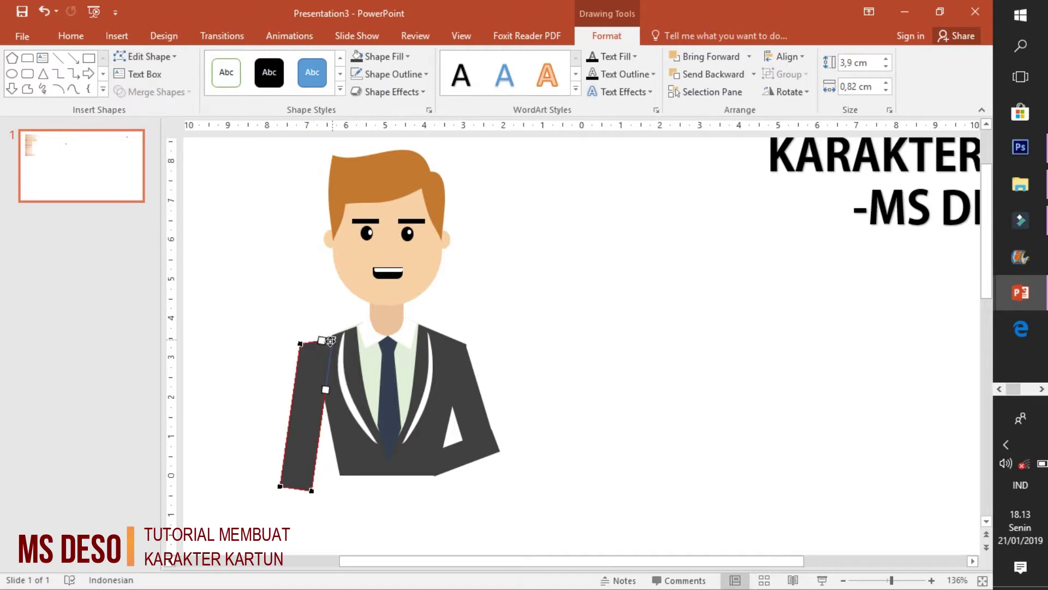
{"action": "left_click_drag", "start_coordinate": [332, 348], "coordinate": [339, 340]}
{"action": "key", "text": "Escape"}
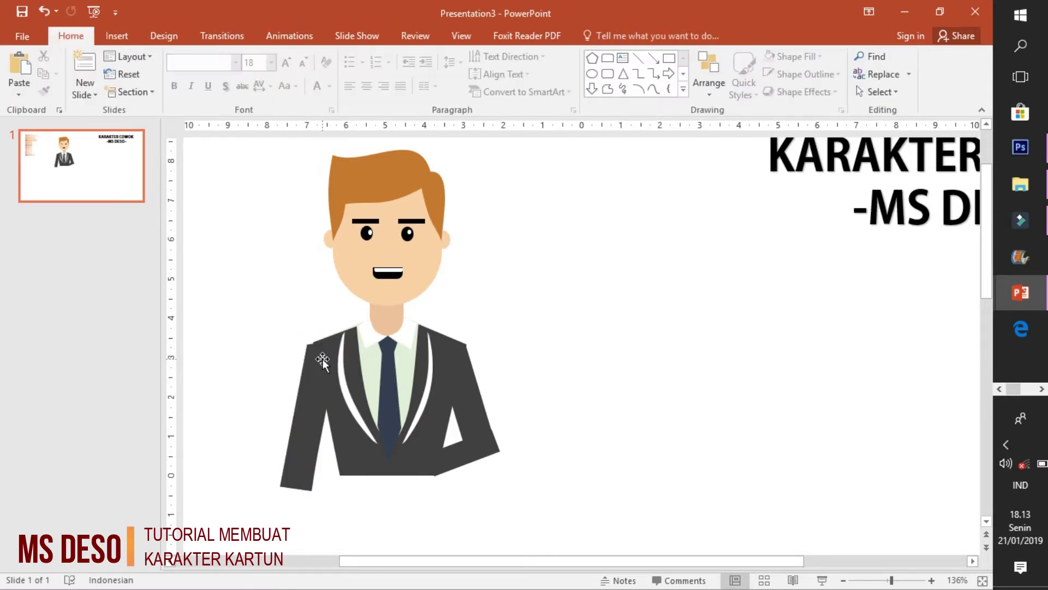
{"action": "left_click", "coordinate": [312, 344]}
{"action": "left_click", "coordinate": [544, 388]}
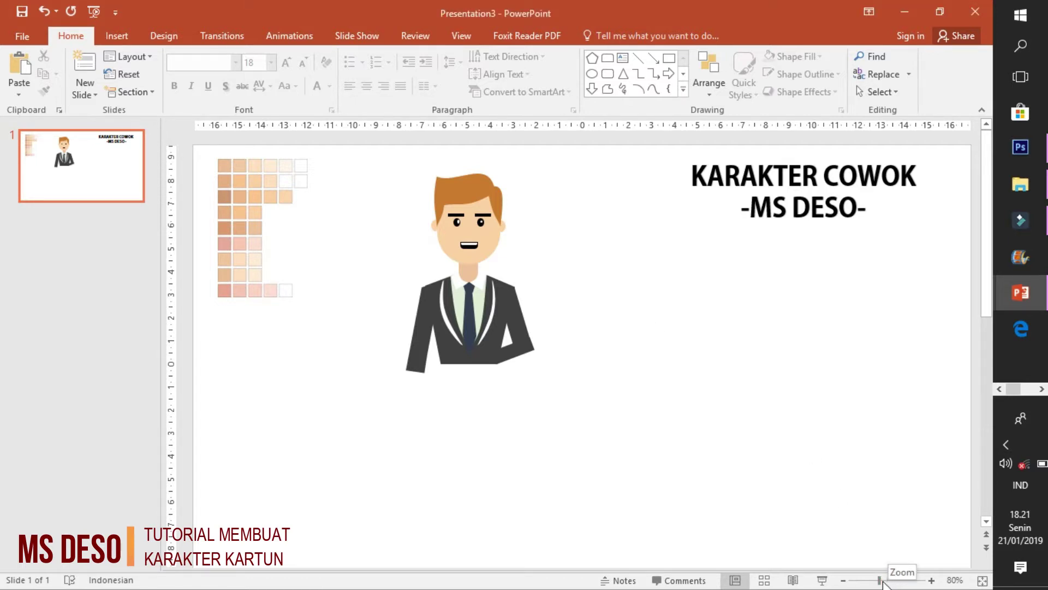
Inspect the jacket up close, zoom back out, and open the Shapes gallery
{"action": "left_click_drag", "start_coordinate": [881, 580], "coordinate": [894, 581]}
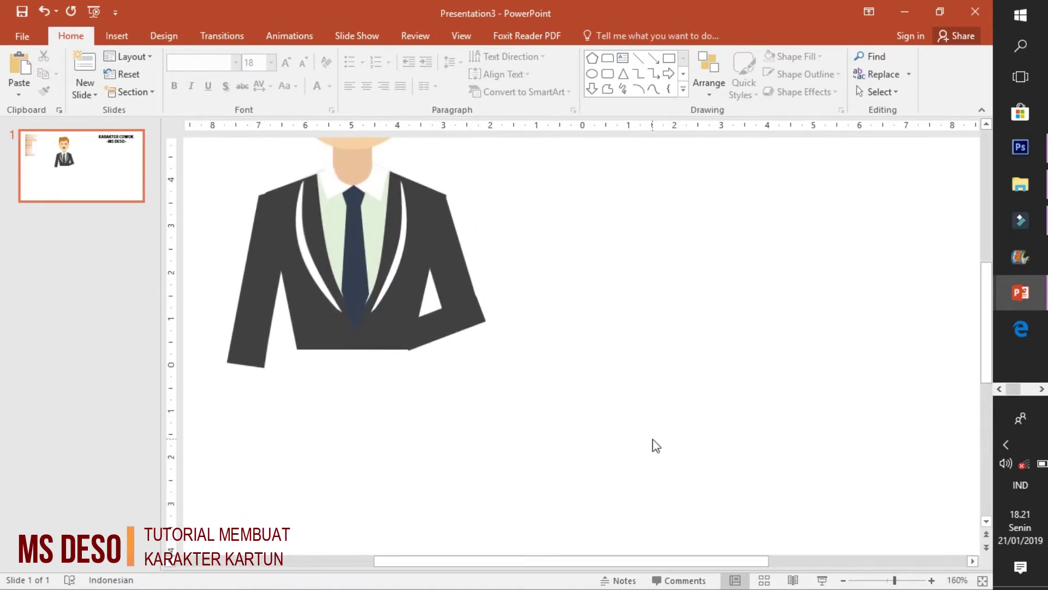
{"action": "scroll", "coordinate": [628, 442], "scroll_direction": "up", "scroll_amount": 3}
{"action": "left_click", "coordinate": [327, 457]}
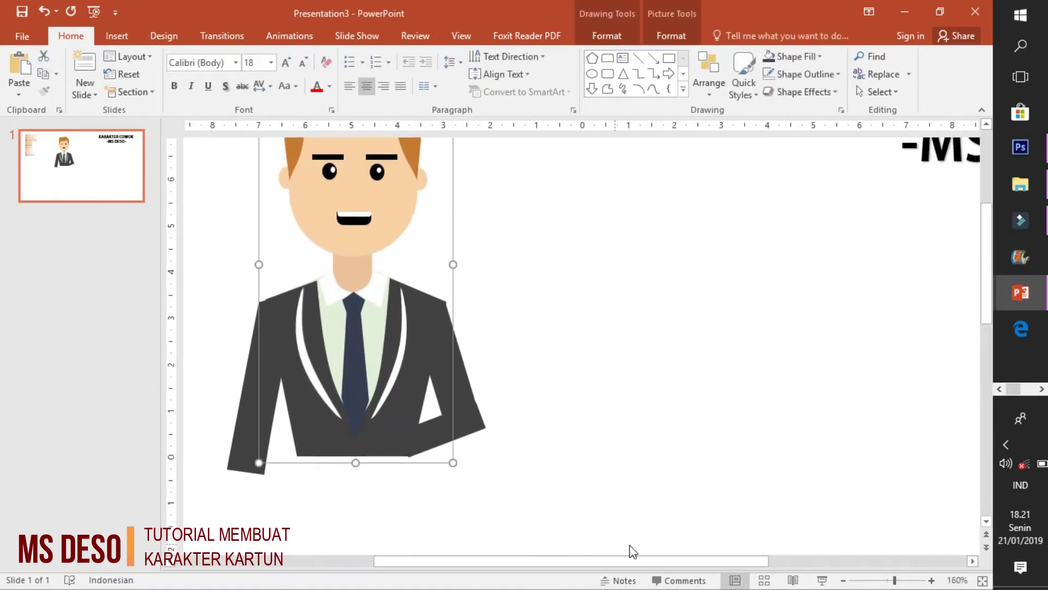
{"action": "left_click_drag", "start_coordinate": [673, 561], "coordinate": [625, 562]}
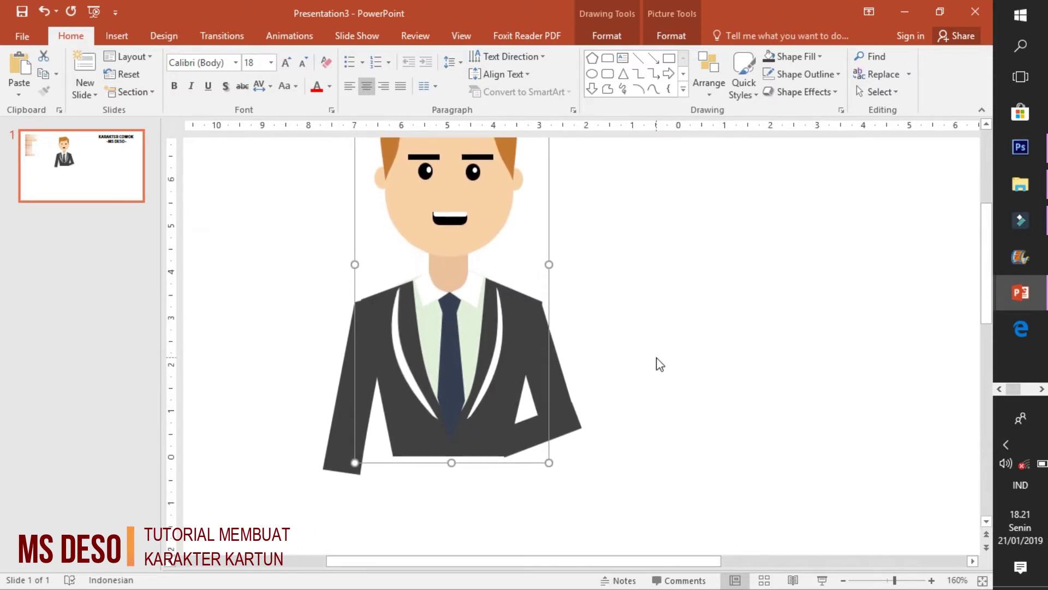
{"action": "scroll", "coordinate": [660, 365], "scroll_direction": "down", "scroll_amount": 1}
{"action": "scroll", "coordinate": [663, 342], "scroll_direction": "down", "scroll_amount": 1}
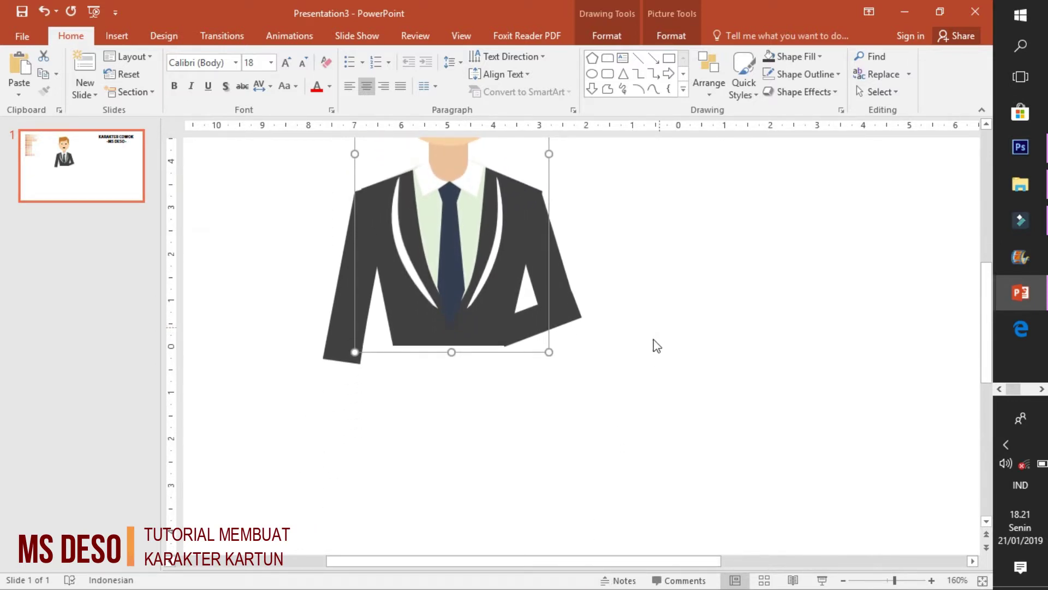
{"action": "left_click", "coordinate": [658, 391]}
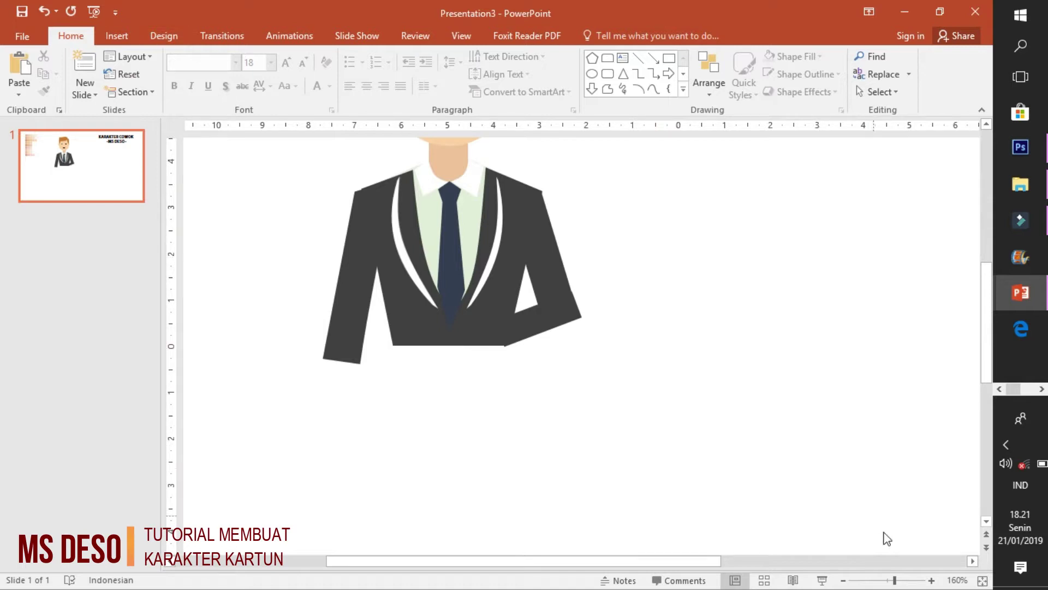
{"action": "left_click_drag", "start_coordinate": [896, 581], "coordinate": [878, 582]}
{"action": "left_click", "coordinate": [117, 35]}
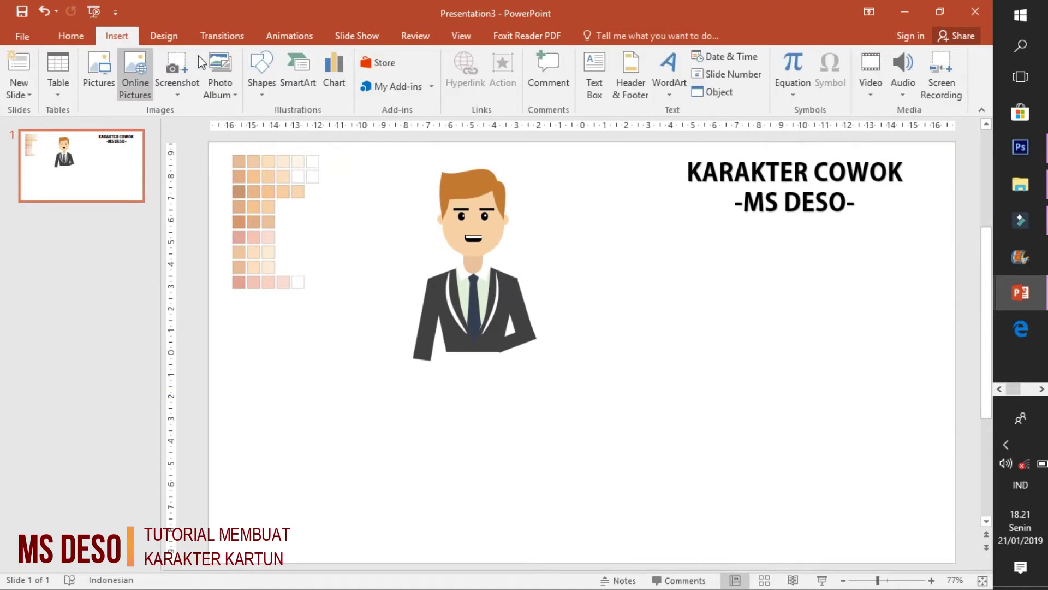
{"action": "left_click", "coordinate": [262, 90]}
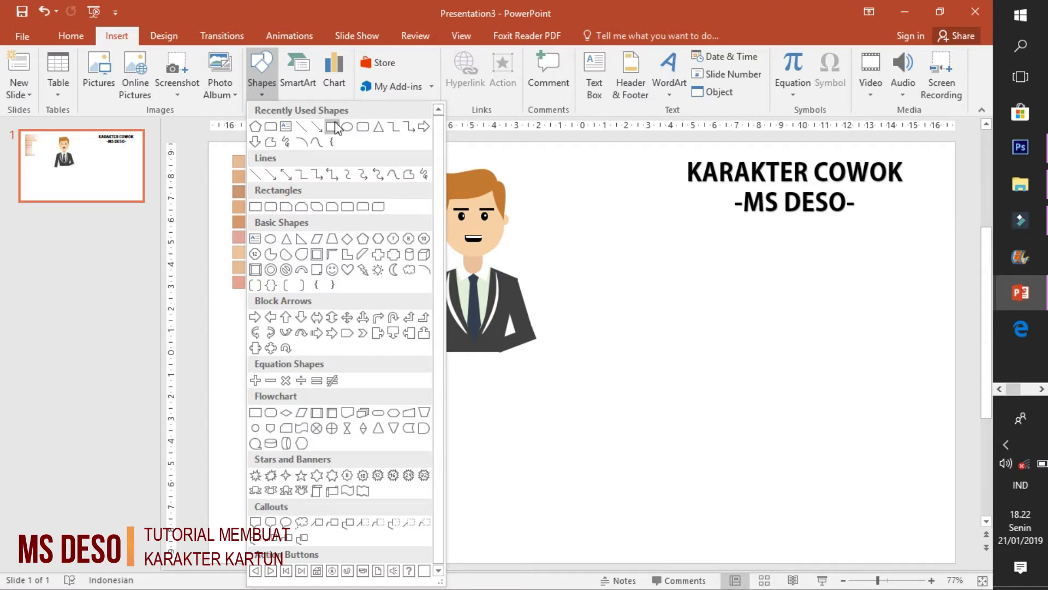
Draw a narrowed trapezoid under the jacket for the trousers
{"action": "left_click", "coordinate": [334, 238]}
{"action": "left_click_drag", "start_coordinate": [446, 352], "coordinate": [563, 519]}
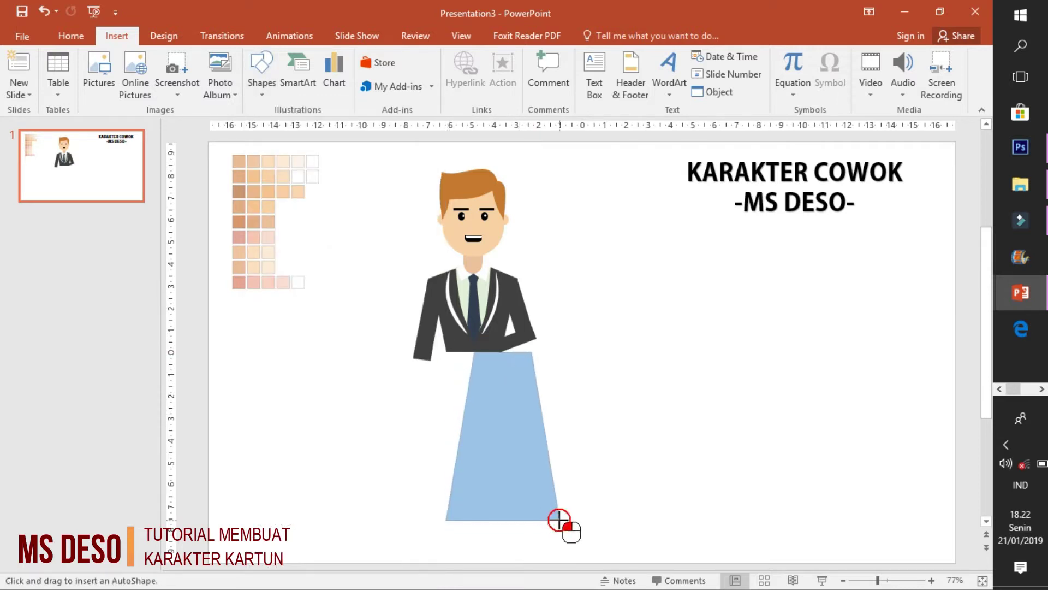
{"action": "left_click_drag", "start_coordinate": [410, 359], "coordinate": [418, 361]}
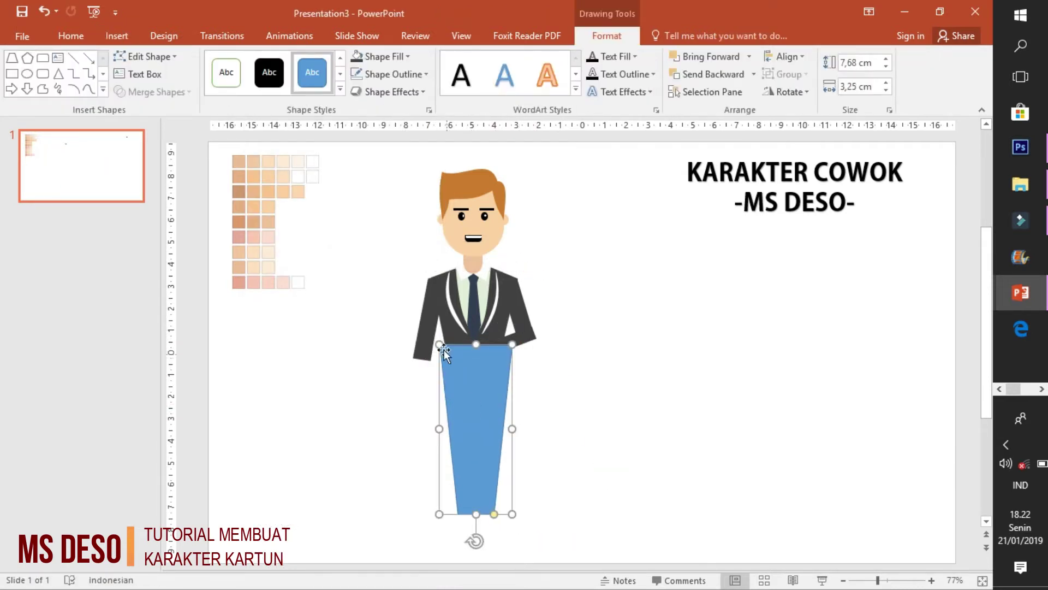
{"action": "left_click_drag", "start_coordinate": [511, 421], "coordinate": [587, 431]}
{"action": "key", "text": "ctrl+z"}
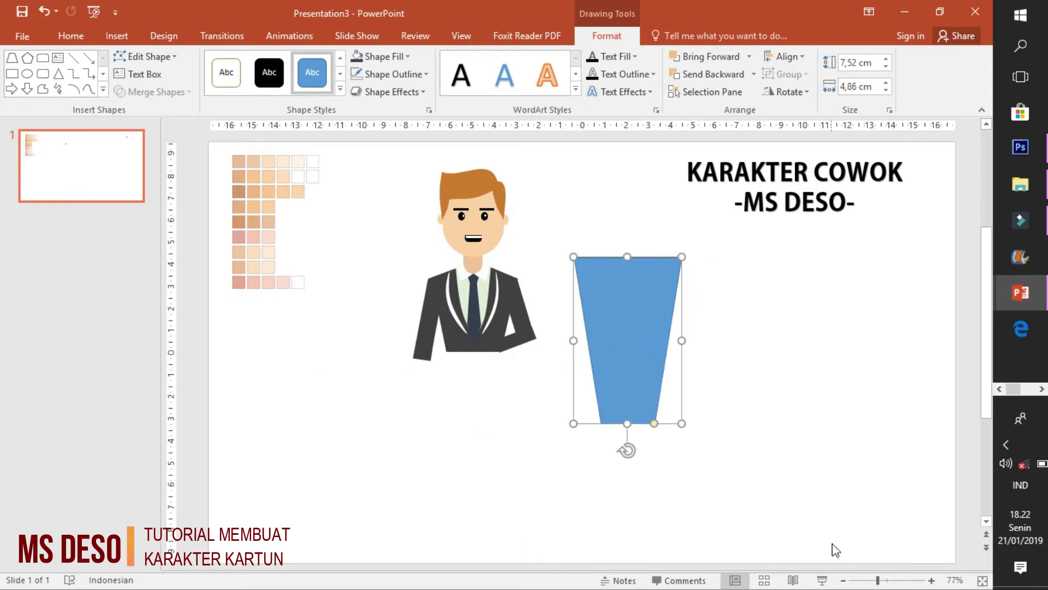
{"action": "left_click_drag", "start_coordinate": [877, 580], "coordinate": [892, 580]}
Add bottom points and pull the middle up to split two legs, then place the trousers
{"action": "left_click", "coordinate": [119, 58]}
{"action": "left_click", "coordinate": [145, 94]}
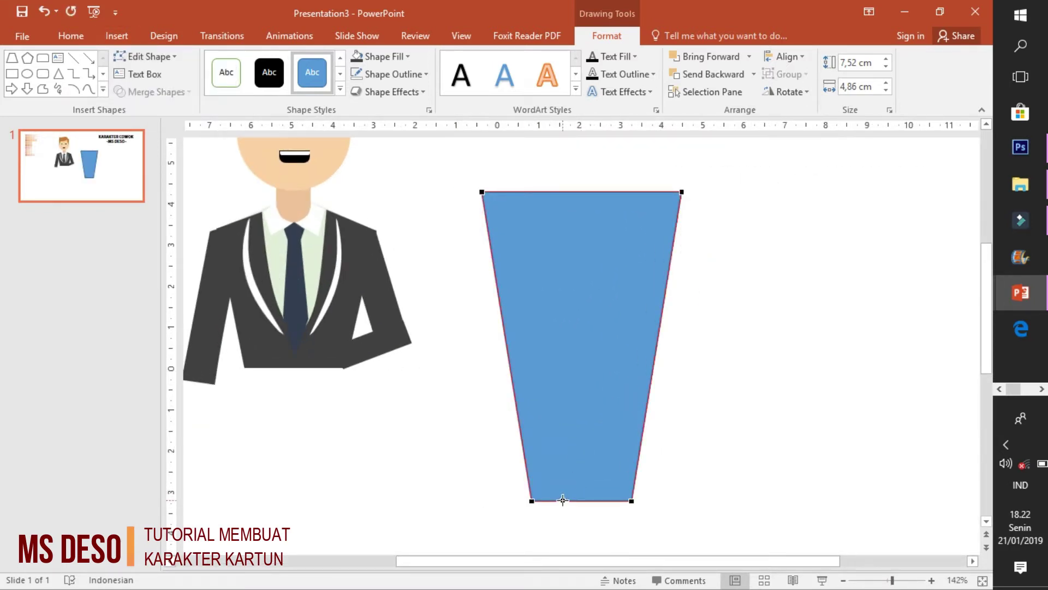
{"action": "left_click", "coordinate": [560, 499]}
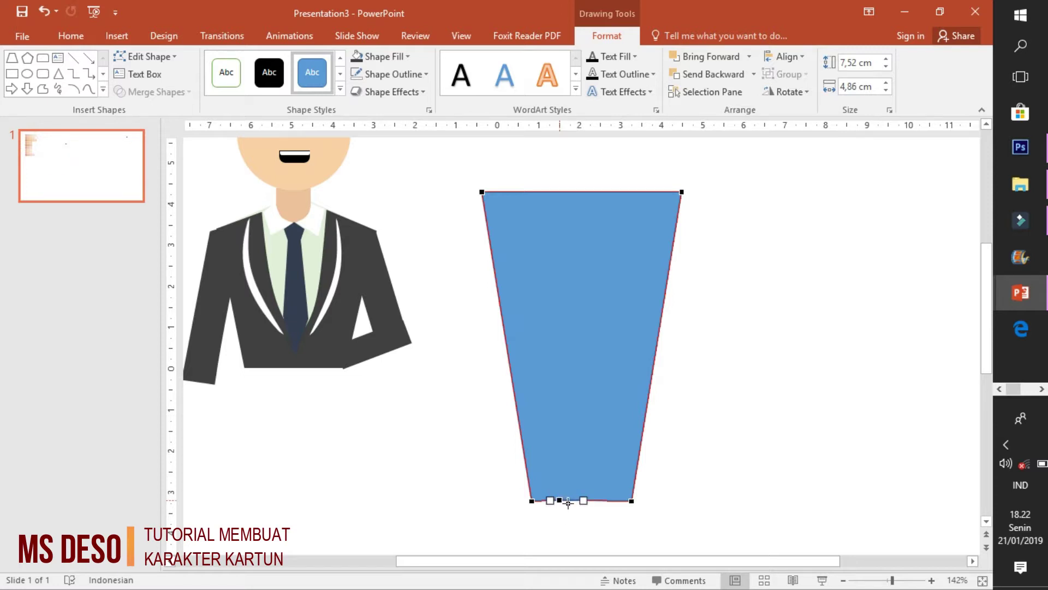
{"action": "left_click", "coordinate": [604, 500]}
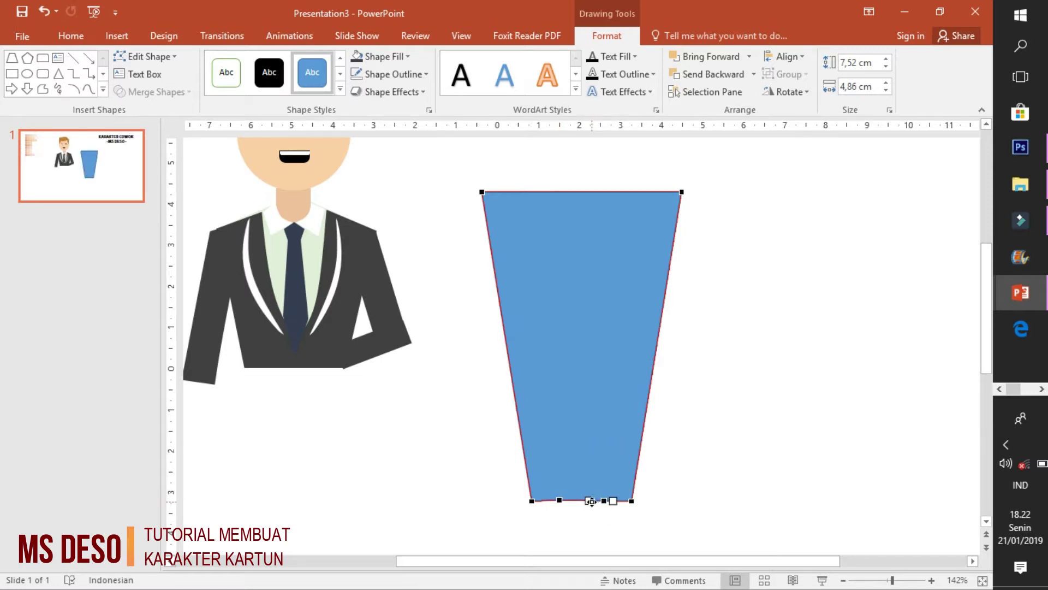
{"action": "left_click_drag", "start_coordinate": [585, 501], "coordinate": [571, 417]}
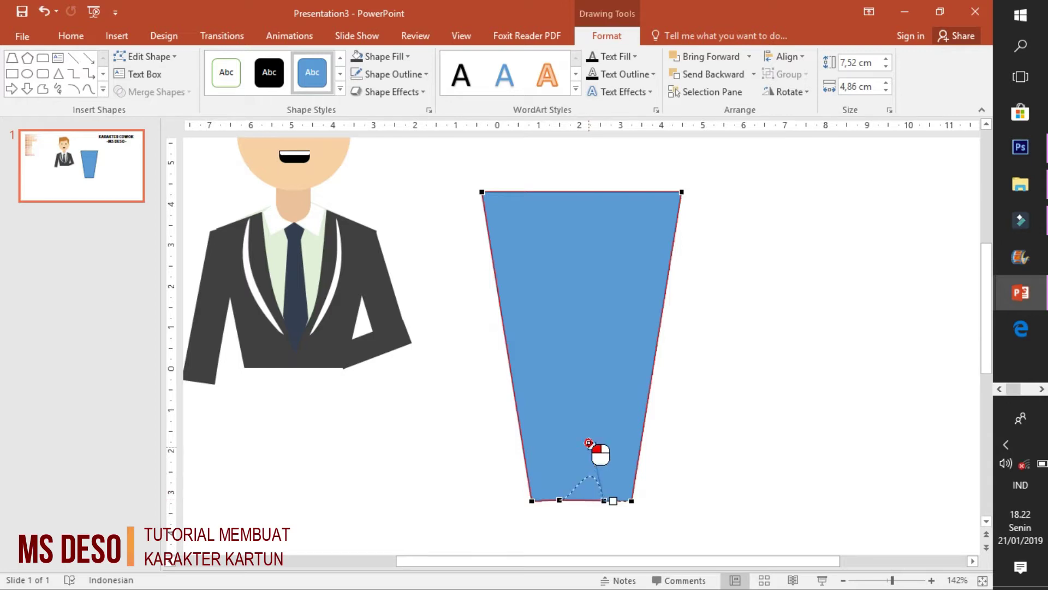
{"action": "key", "text": "ctrl+z"}
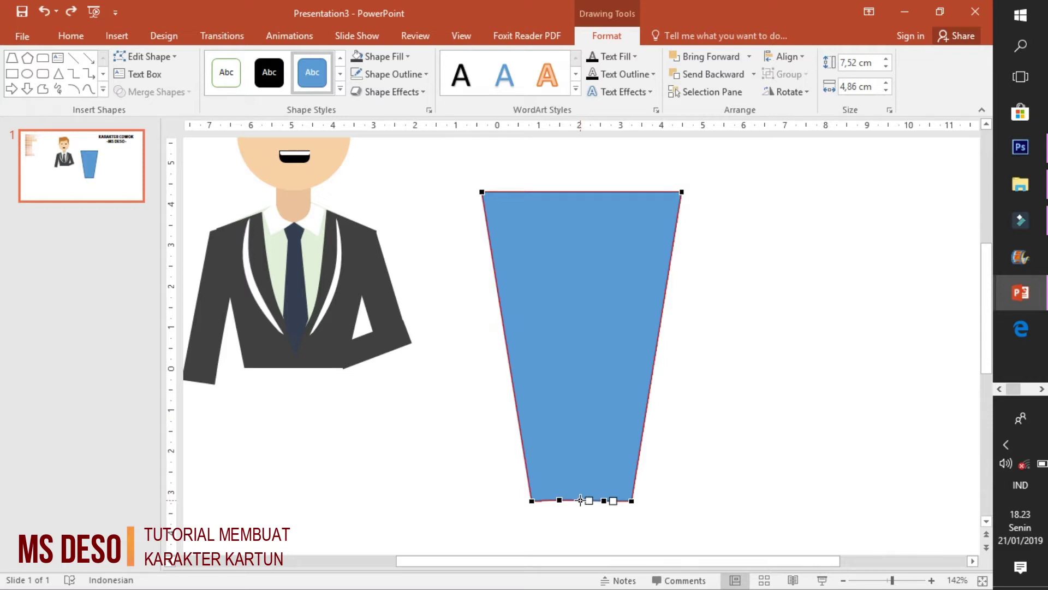
{"action": "left_click_drag", "start_coordinate": [580, 500], "coordinate": [581, 246]}
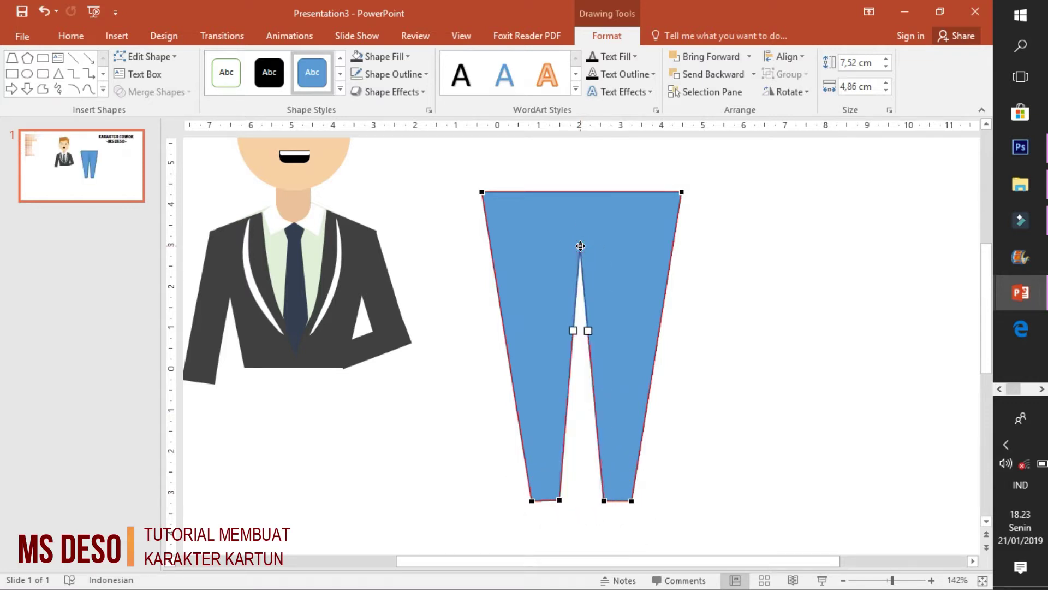
{"action": "scroll", "coordinate": [608, 253], "scroll_direction": "down", "scroll_amount": 6}
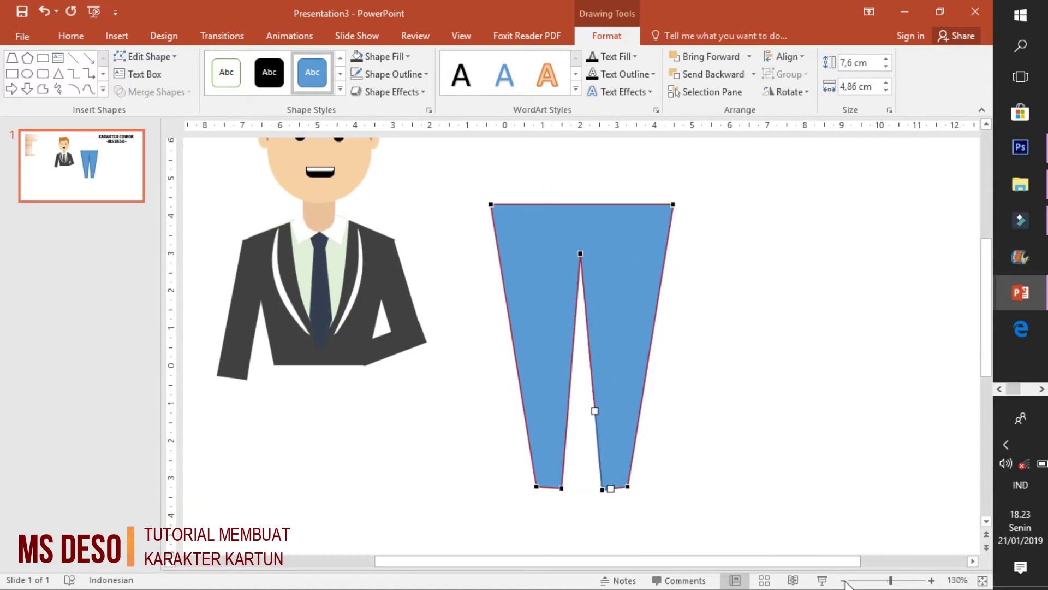
{"action": "mouse_move", "coordinate": [594, 412]}
{"action": "left_mouse_down"}
{"action": "mouse_move", "coordinate": [490, 373]}
{"action": "mouse_move", "coordinate": [509, 378]}
{"action": "mouse_move", "coordinate": [511, 349]}
{"action": "left_mouse_up"}
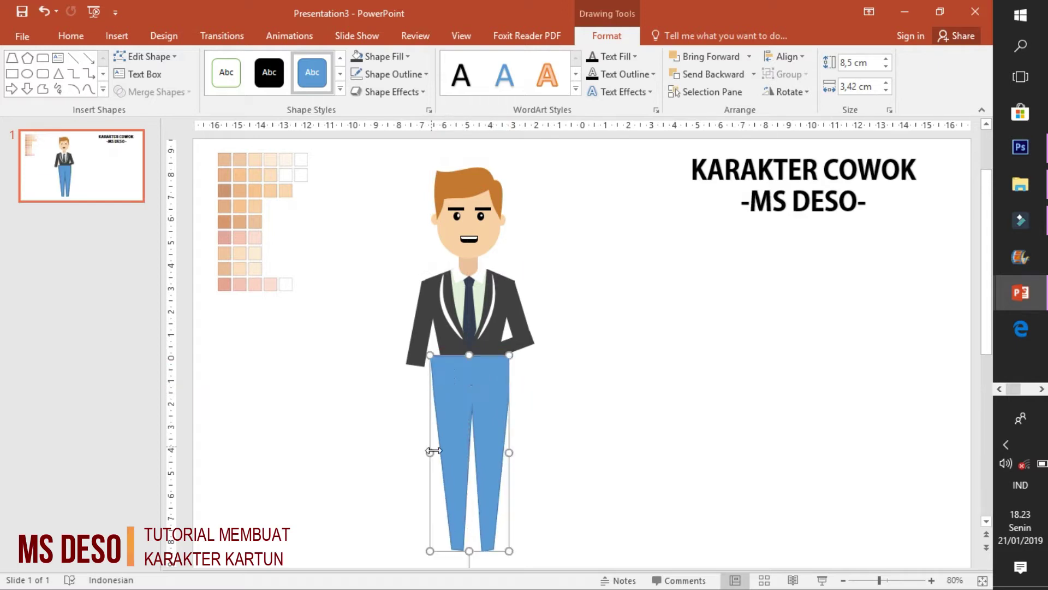
Widen the trouser legs at the knees, raise the top edge, then select the character
{"action": "left_click_drag", "start_coordinate": [433, 444], "coordinate": [434, 452]}
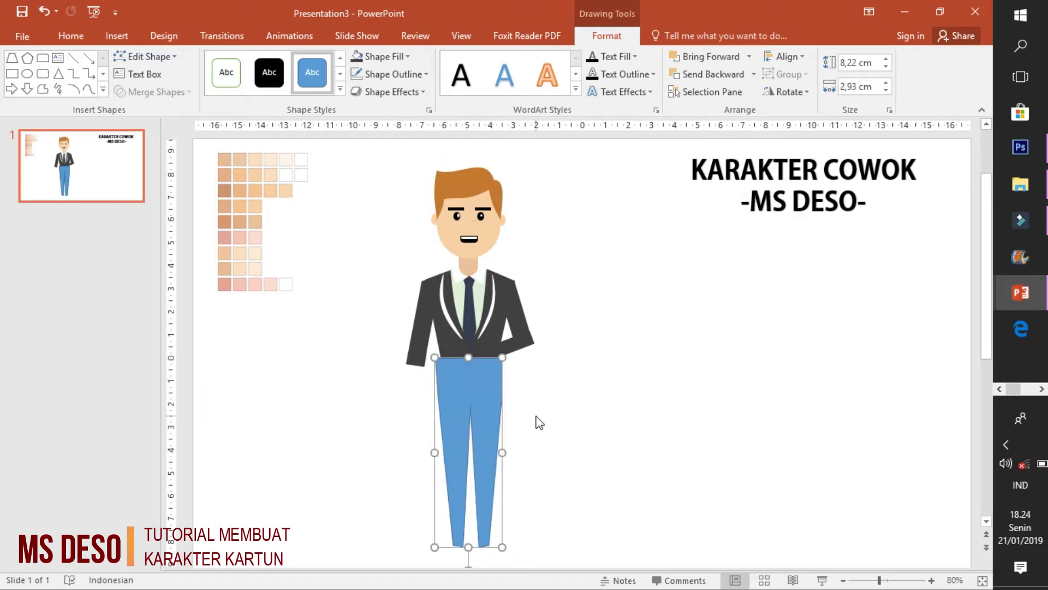
{"action": "left_click", "coordinate": [145, 57]}
{"action": "left_click_drag", "start_coordinate": [450, 541], "coordinate": [447, 545]}
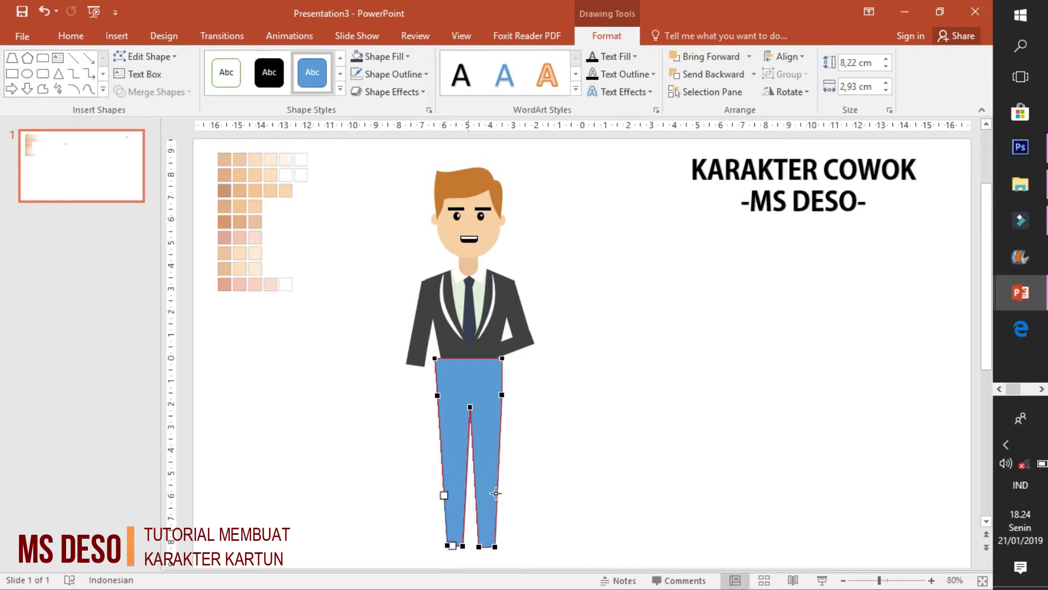
{"action": "left_click", "coordinate": [437, 361]}
{"action": "left_click_drag", "start_coordinate": [441, 362], "coordinate": [441, 356]}
{"action": "left_click", "coordinate": [497, 358]}
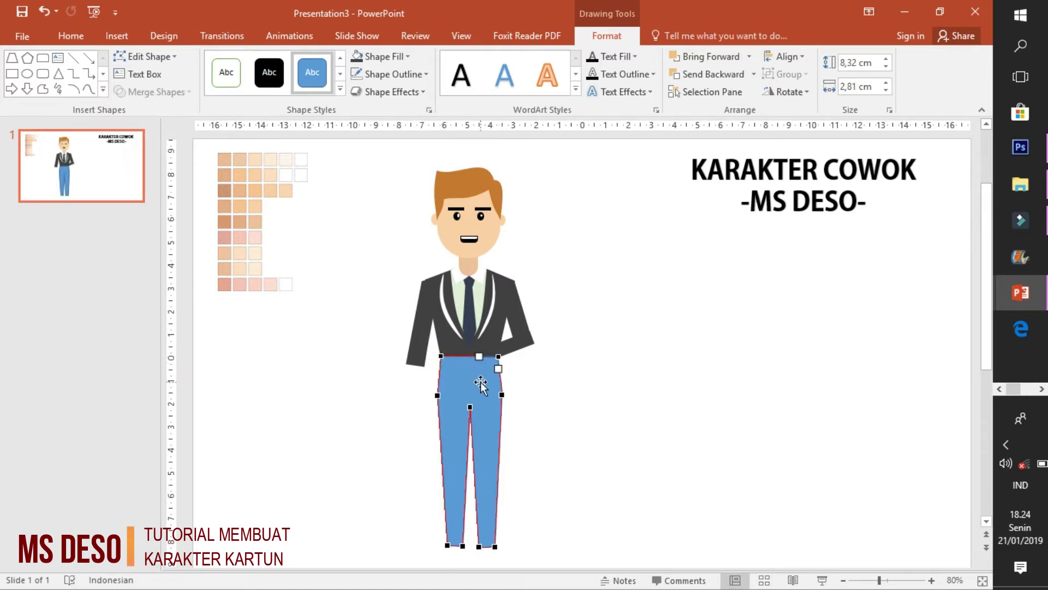
{"action": "left_click_drag", "start_coordinate": [437, 395], "coordinate": [434, 396]}
{"action": "left_click_drag", "start_coordinate": [501, 394], "coordinate": [504, 396]}
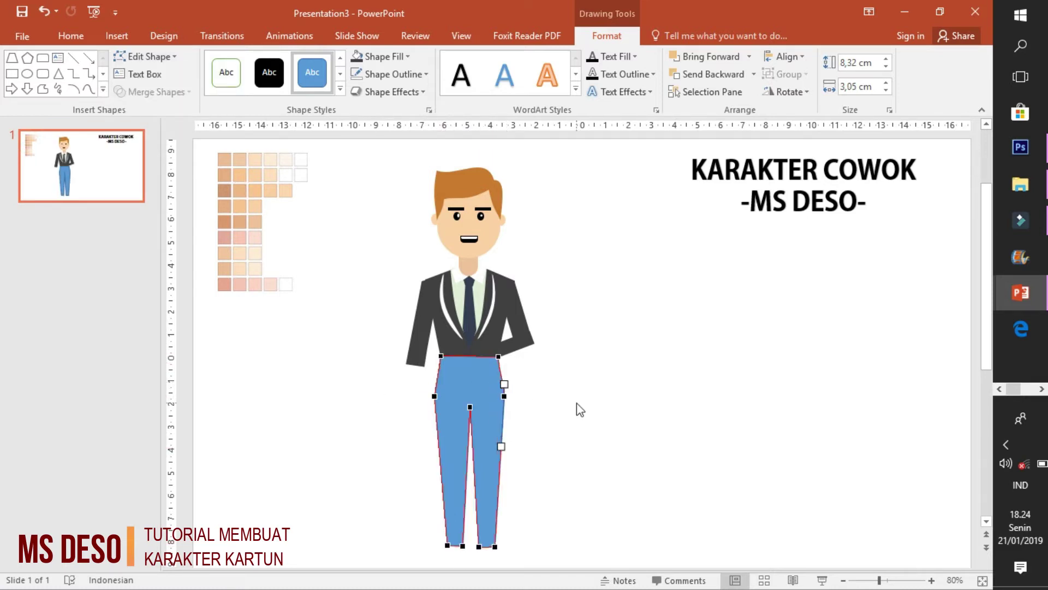
{"action": "left_click", "coordinate": [580, 409]}
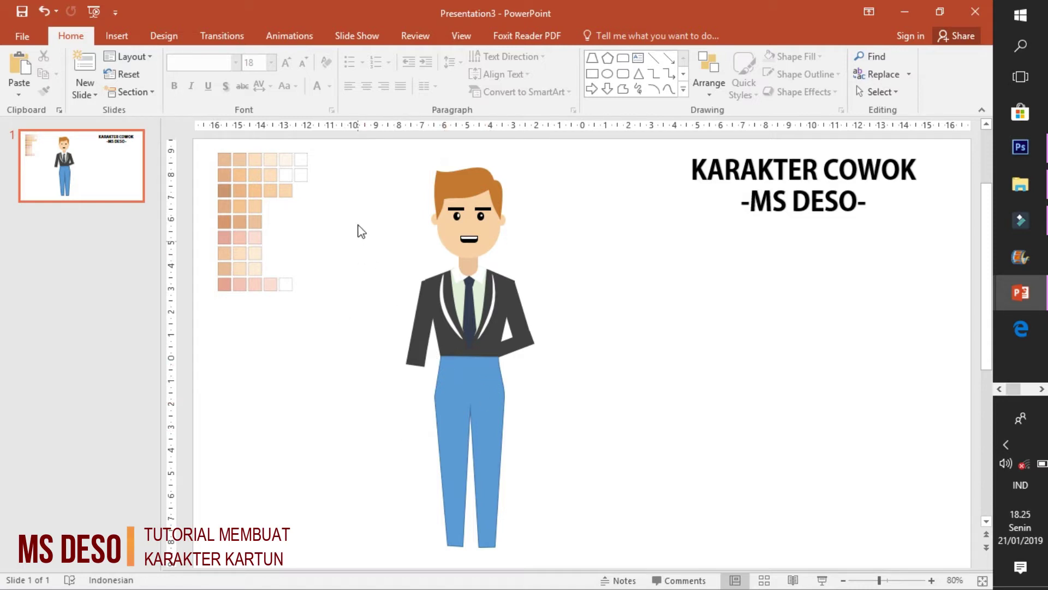
{"action": "left_click_drag", "start_coordinate": [352, 153], "coordinate": [633, 565]}
Ungroup the character into its separate shapes
{"action": "left_click", "coordinate": [783, 75]}
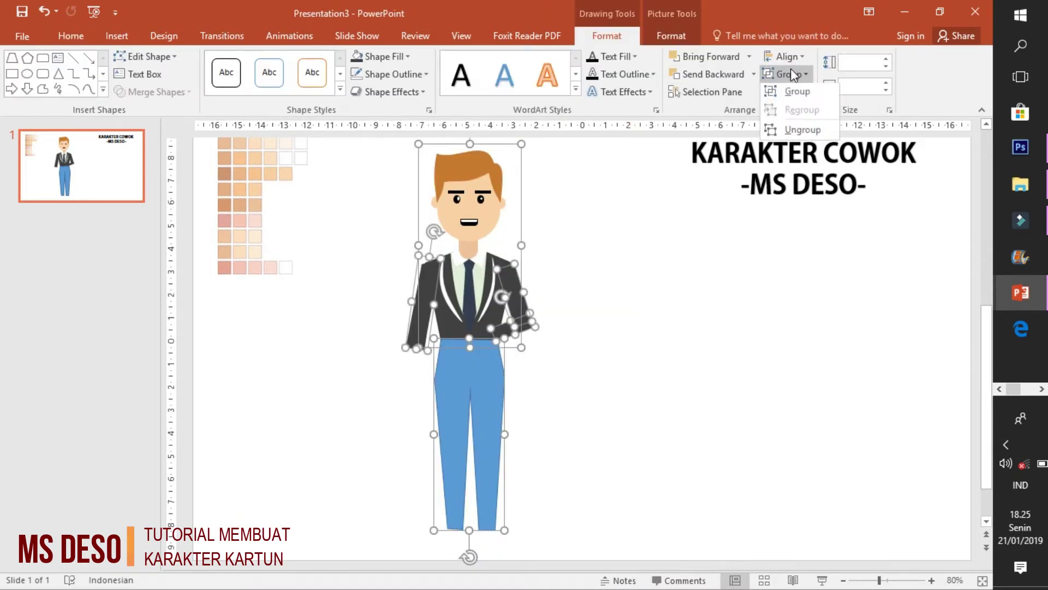
{"action": "left_click", "coordinate": [793, 137]}
{"action": "left_click", "coordinate": [658, 310]}
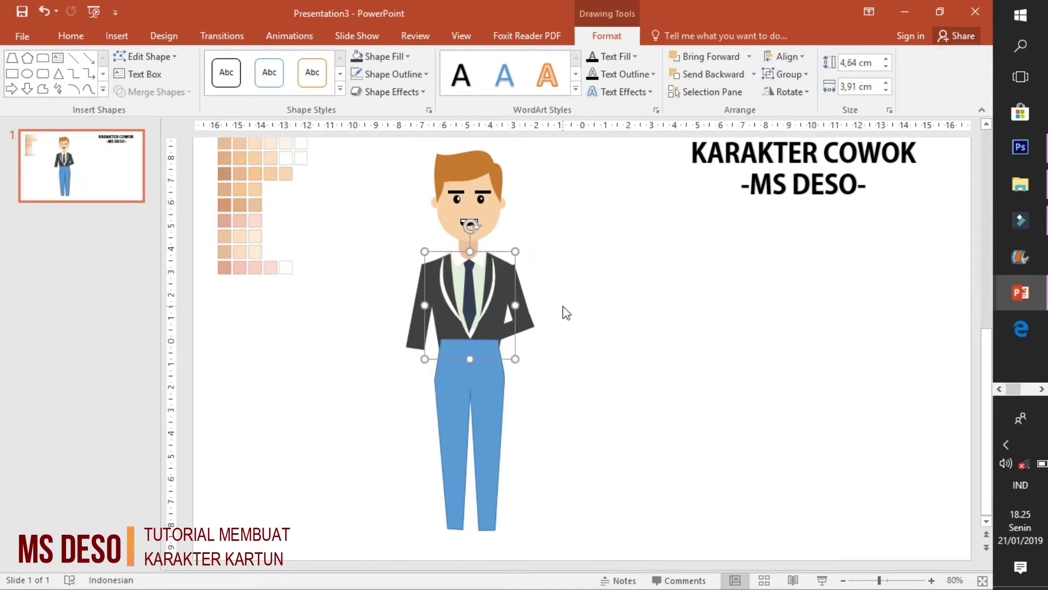
Send the trousers behind the jacket and fill them dark blue-grey
{"action": "left_click", "coordinate": [562, 324]}
{"action": "left_click", "coordinate": [482, 348]}
{"action": "left_click", "coordinate": [754, 74]}
{"action": "left_click", "coordinate": [704, 125]}
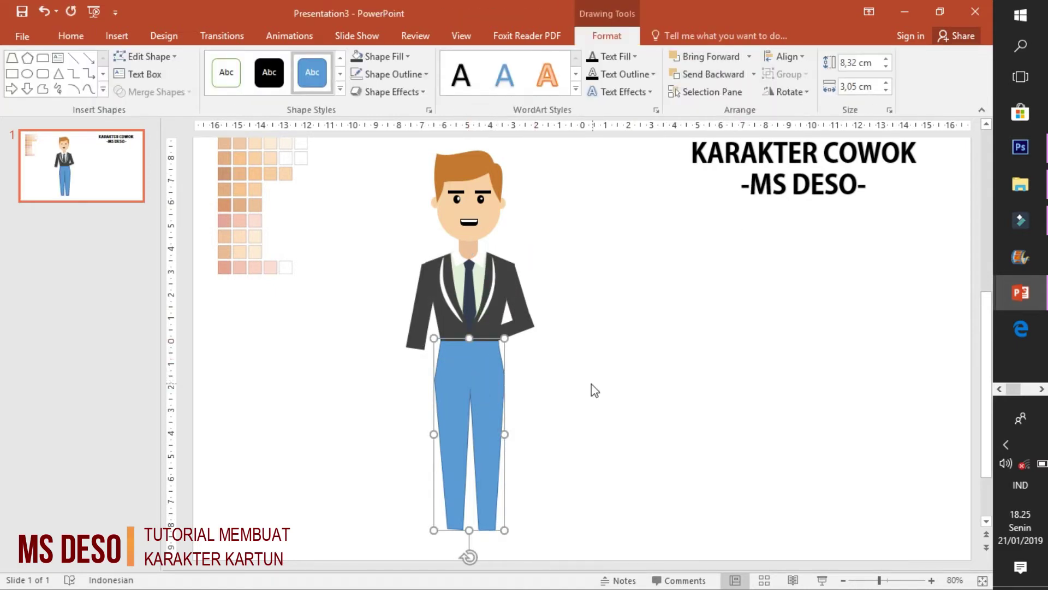
{"action": "left_click", "coordinate": [382, 56]}
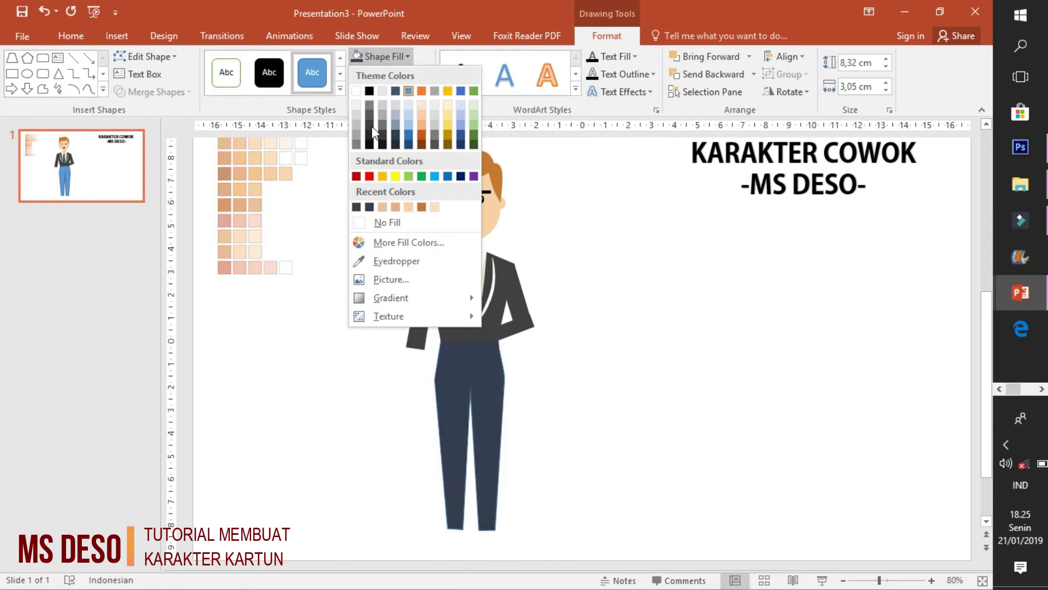
{"action": "left_click", "coordinate": [369, 206]}
Drag the jacket's bottom points down so its hem curves over the trousers
{"action": "left_click", "coordinate": [481, 290]}
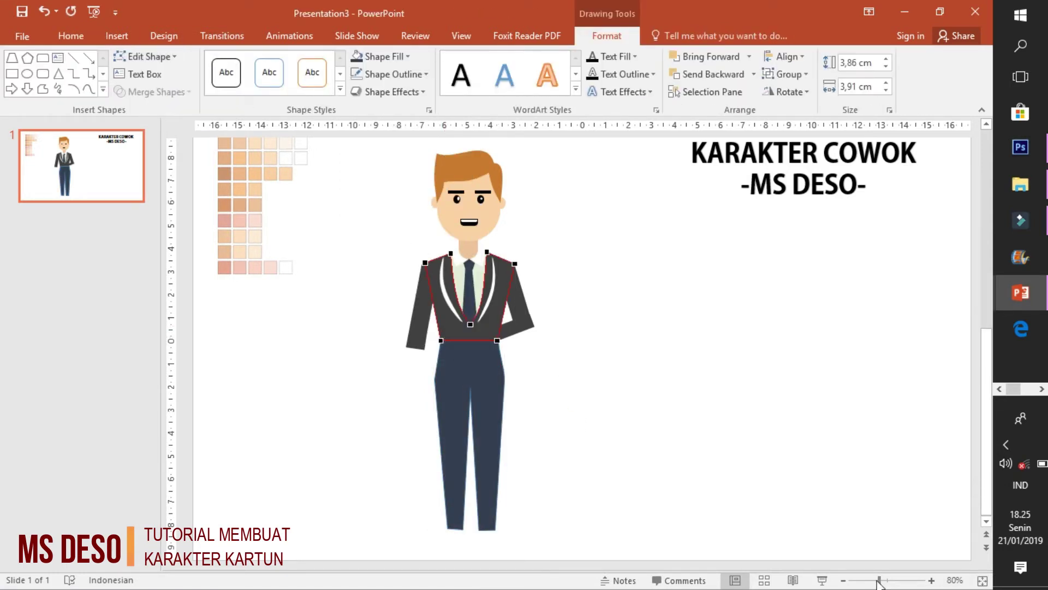
{"action": "left_click_drag", "start_coordinate": [879, 580], "coordinate": [899, 580]}
{"action": "scroll", "coordinate": [579, 328], "scroll_direction": "down", "scroll_amount": 3}
{"action": "left_click_drag", "start_coordinate": [505, 330], "coordinate": [503, 362]}
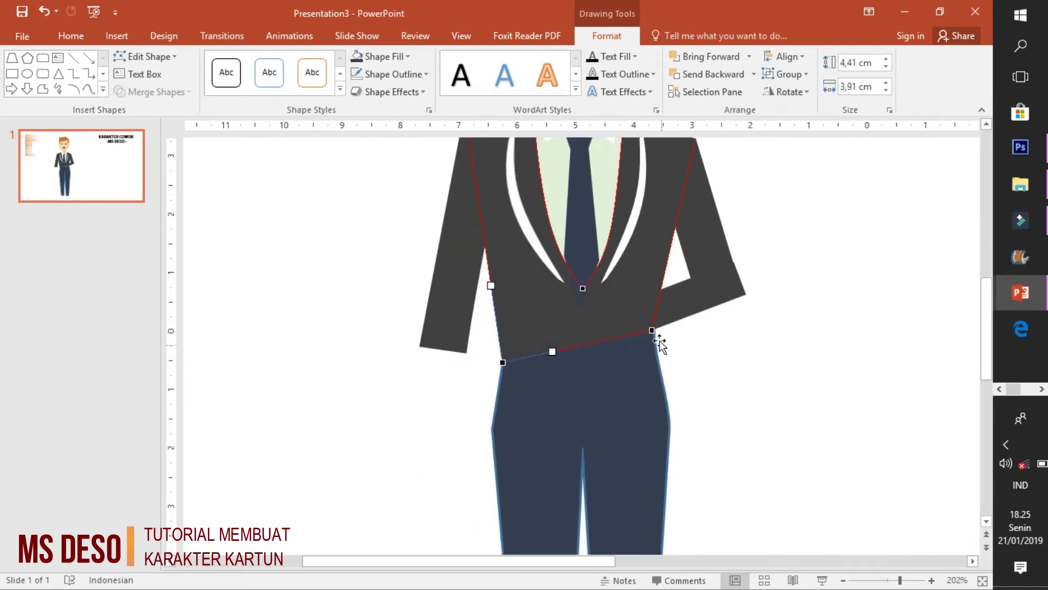
{"action": "left_click_drag", "start_coordinate": [660, 341], "coordinate": [664, 372]}
{"action": "scroll", "coordinate": [541, 418], "scroll_direction": "up", "scroll_amount": 1}
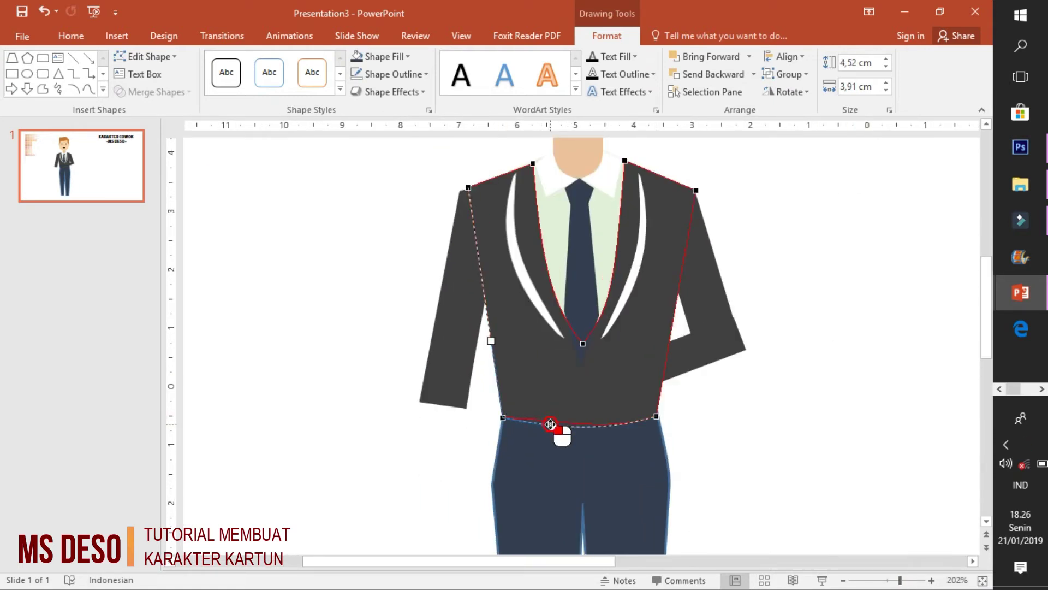
{"action": "left_click_drag", "start_coordinate": [548, 427], "coordinate": [551, 429]}
{"action": "scroll", "coordinate": [801, 413], "scroll_direction": "down", "scroll_amount": 1}
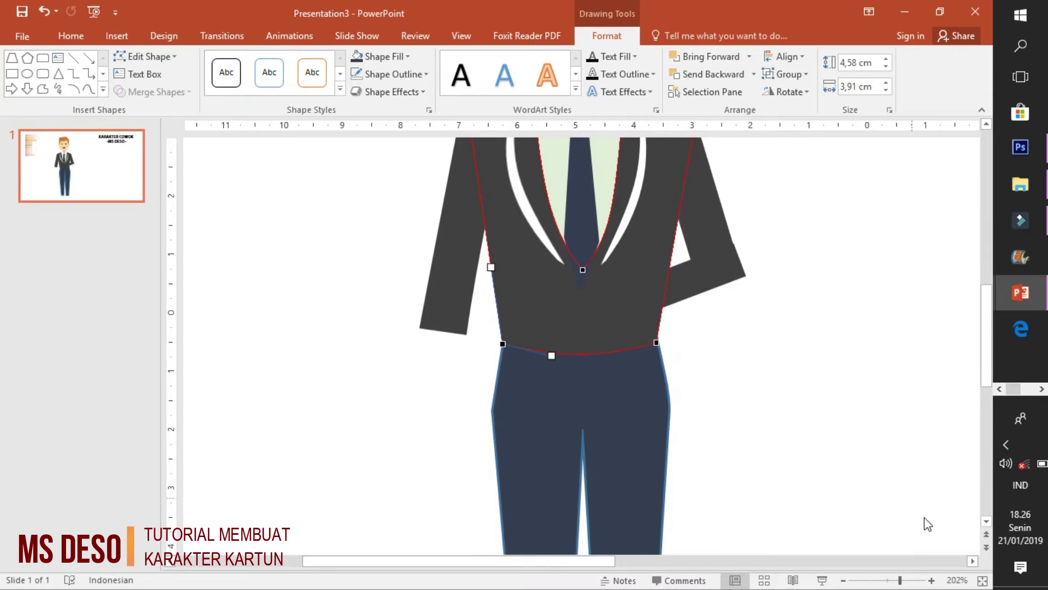
{"action": "left_click_drag", "start_coordinate": [898, 580], "coordinate": [880, 580]}
Deselect the jacket, view the full suited boy, and return to the Insert ribbon
{"action": "scroll", "coordinate": [683, 367], "scroll_direction": "down", "scroll_amount": 2}
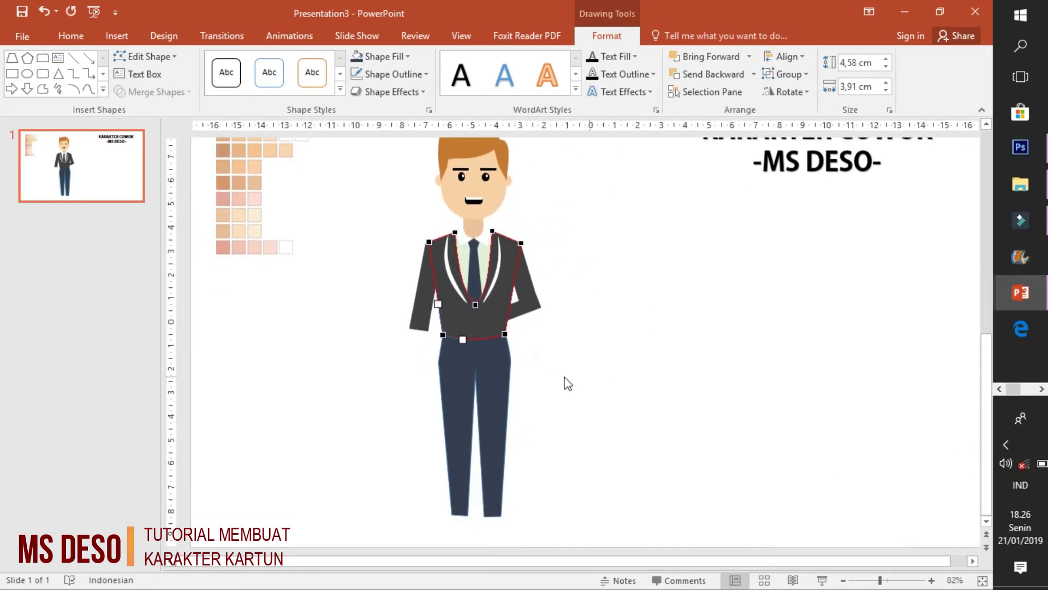
{"action": "left_click", "coordinate": [633, 339]}
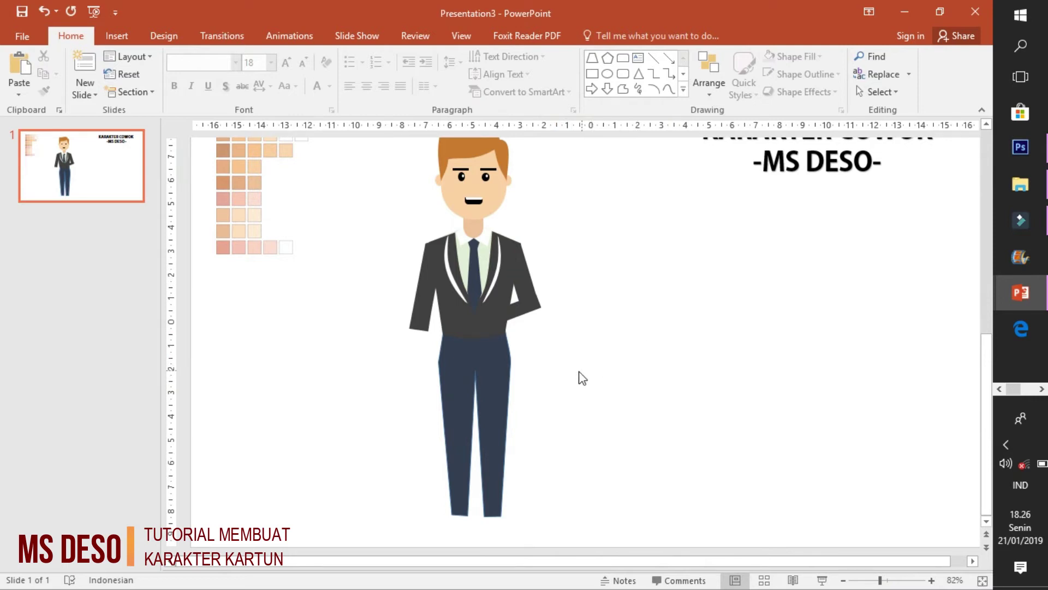
{"action": "scroll", "coordinate": [580, 373], "scroll_direction": "up", "scroll_amount": 1}
{"action": "scroll", "coordinate": [579, 372], "scroll_direction": "down", "scroll_amount": 1}
{"action": "scroll", "coordinate": [545, 363], "scroll_direction": "up", "scroll_amount": 1}
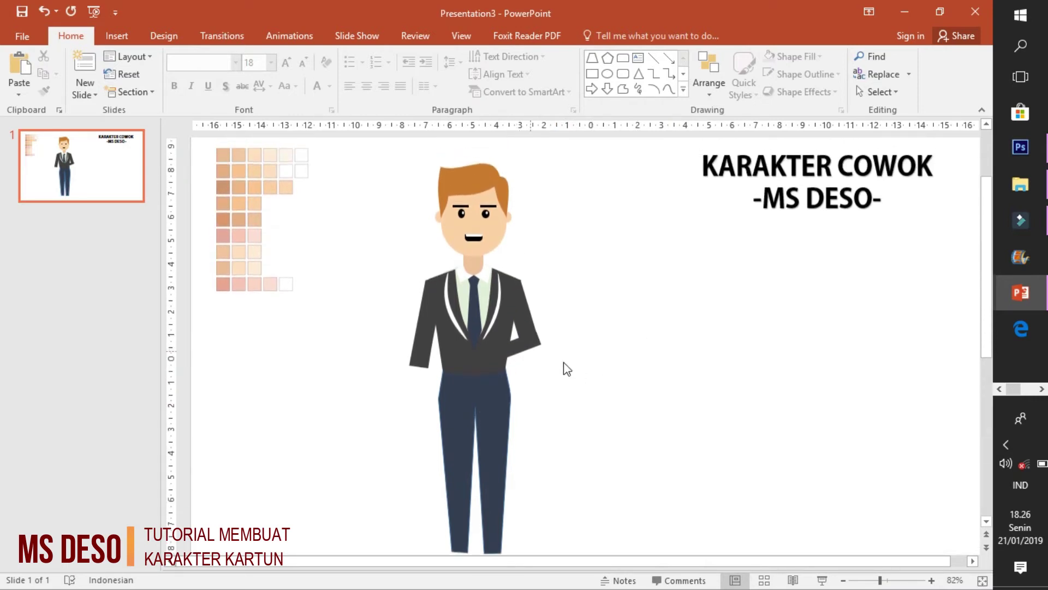
{"action": "scroll", "coordinate": [578, 382], "scroll_direction": "down", "scroll_amount": 1}
{"action": "scroll", "coordinate": [565, 356], "scroll_direction": "up", "scroll_amount": 1}
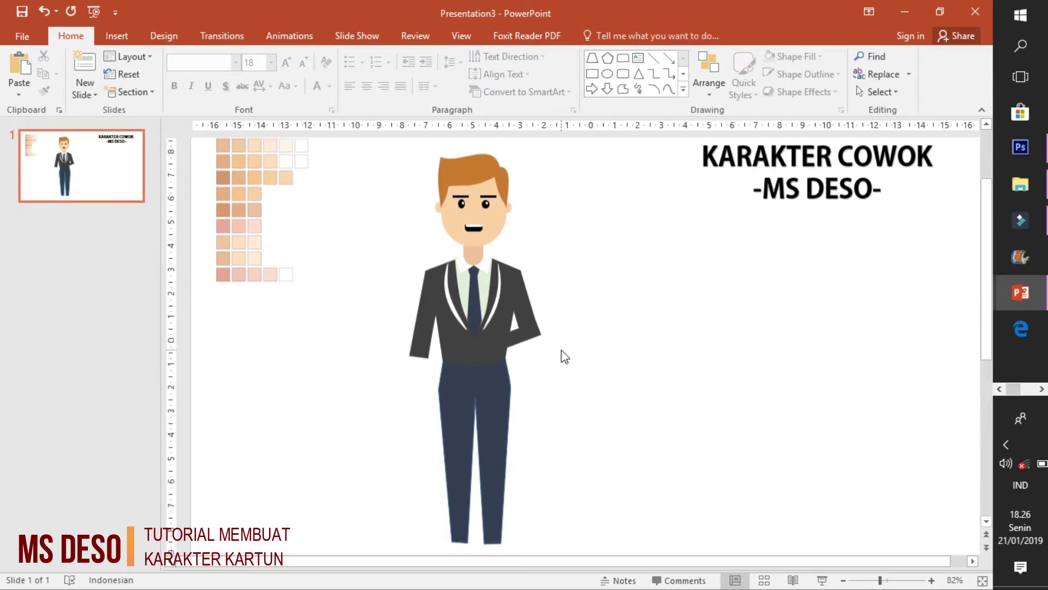
{"action": "scroll", "coordinate": [565, 356], "scroll_direction": "down", "scroll_amount": 1}
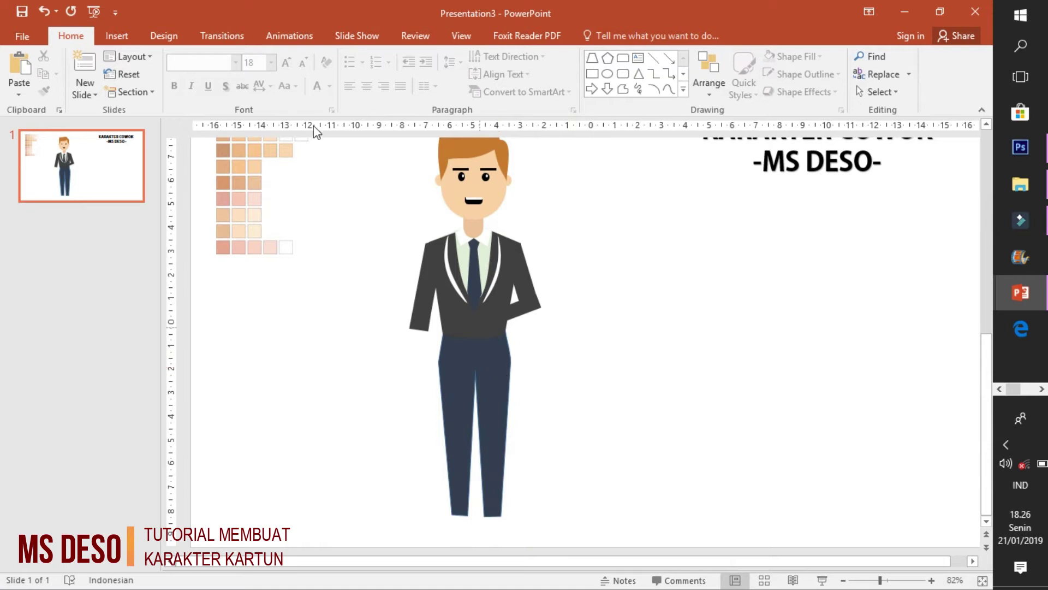
{"action": "left_click", "coordinate": [114, 35]}
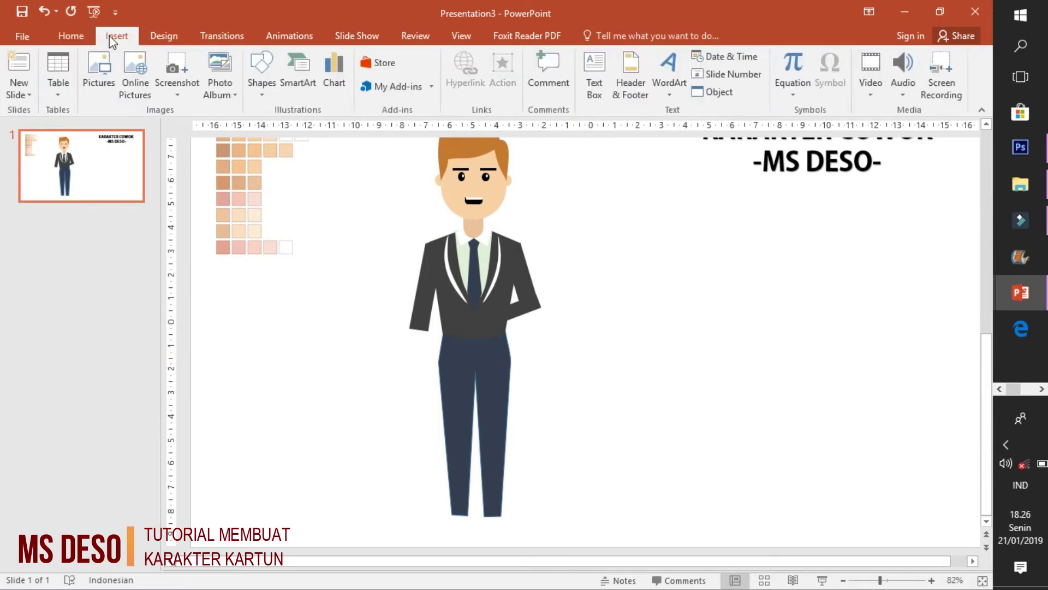
Draw a thin rectangle across the character's waist as a belt
{"action": "left_click", "coordinate": [265, 90]}
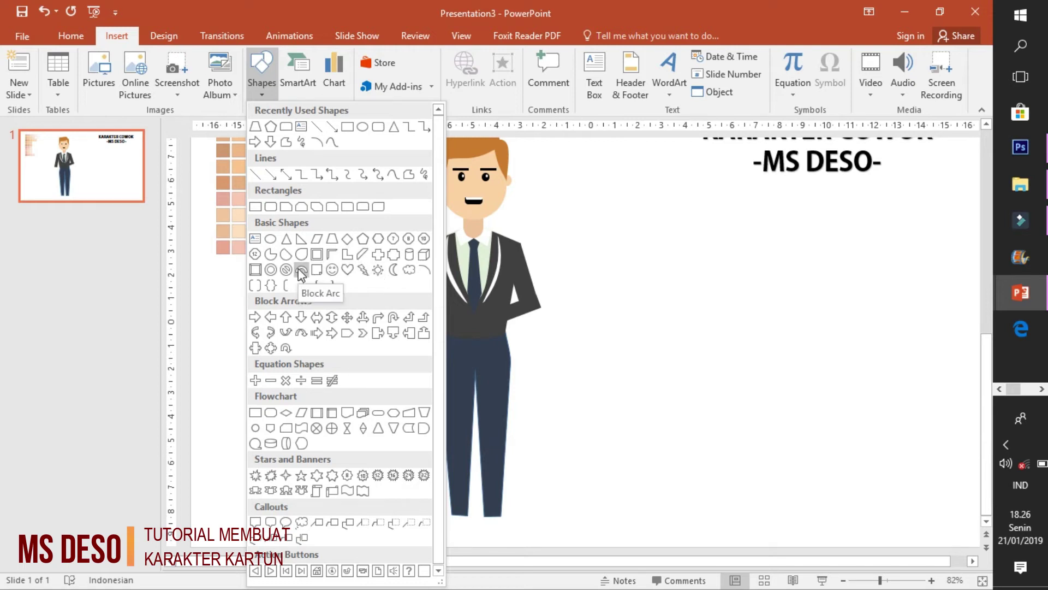
{"action": "left_click", "coordinate": [346, 131]}
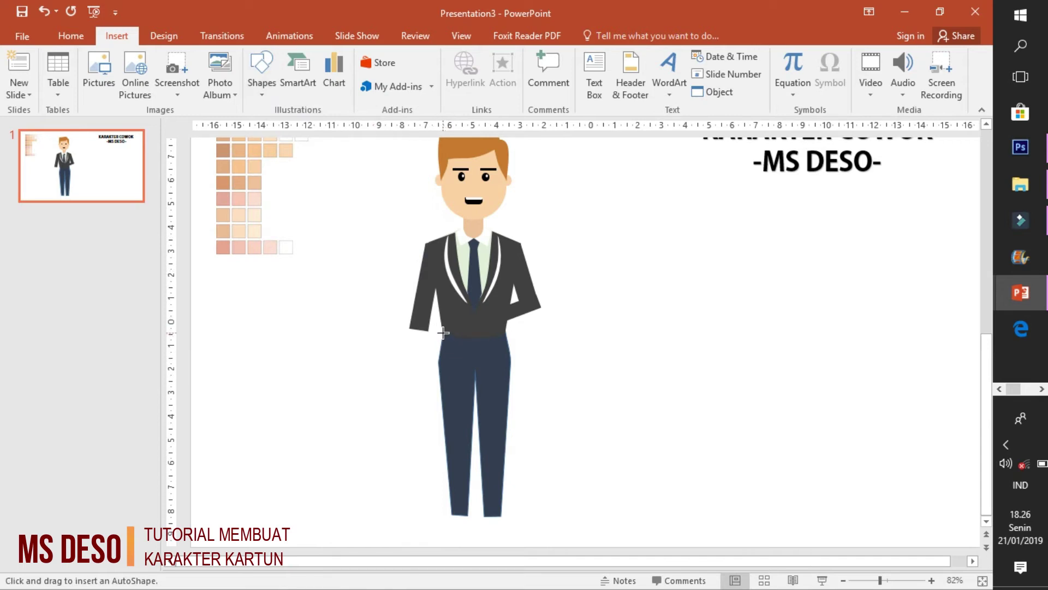
{"action": "left_click_drag", "start_coordinate": [483, 345], "coordinate": [508, 347]}
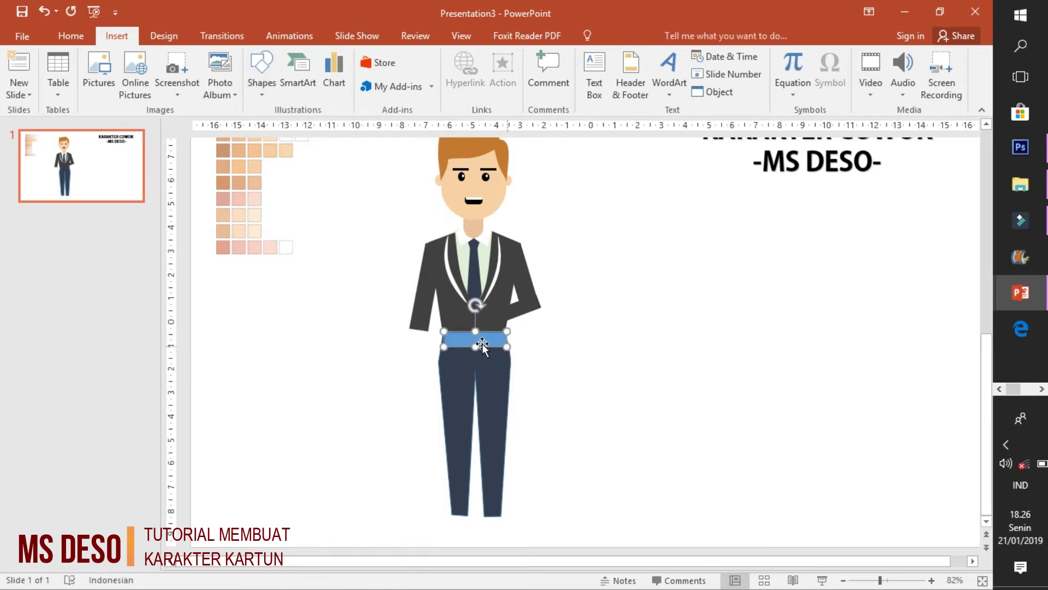
{"action": "scroll", "coordinate": [810, 407], "scroll_direction": "up", "scroll_amount": 5}
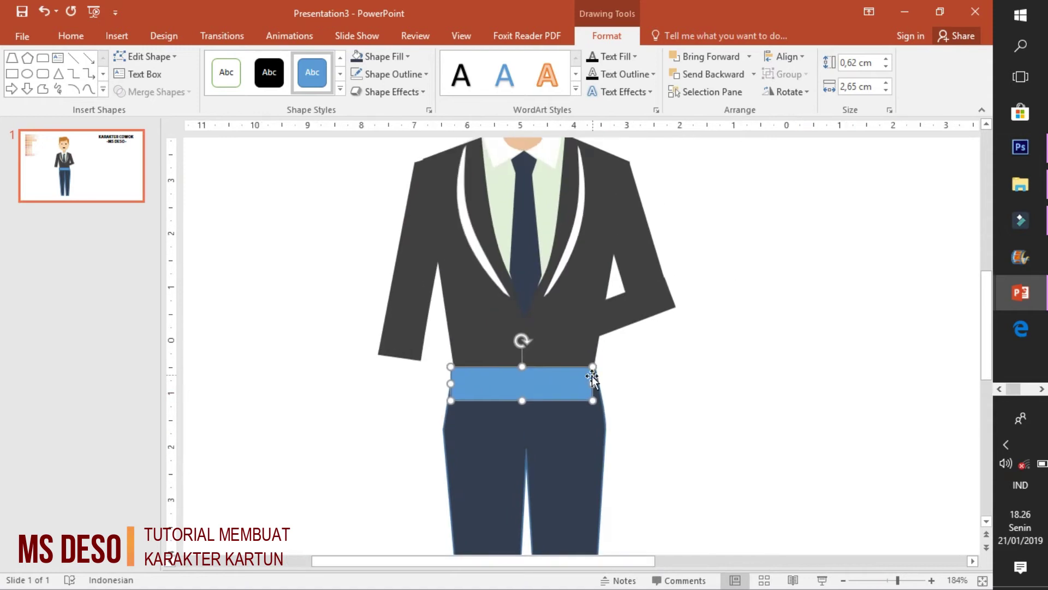
Curve the belt's bottom and top edges with Edit Points
{"action": "left_click", "coordinate": [144, 56]}
{"action": "left_click", "coordinate": [140, 88]}
{"action": "mouse_move", "coordinate": [524, 400]}
{"action": "left_mouse_down"}
{"action": "mouse_move", "coordinate": [559, 401]}
{"action": "mouse_move", "coordinate": [549, 383]}
{"action": "left_mouse_up"}
{"action": "left_click", "coordinate": [604, 405]}
{"action": "left_click", "coordinate": [600, 396]}
{"action": "left_click", "coordinate": [145, 56]}
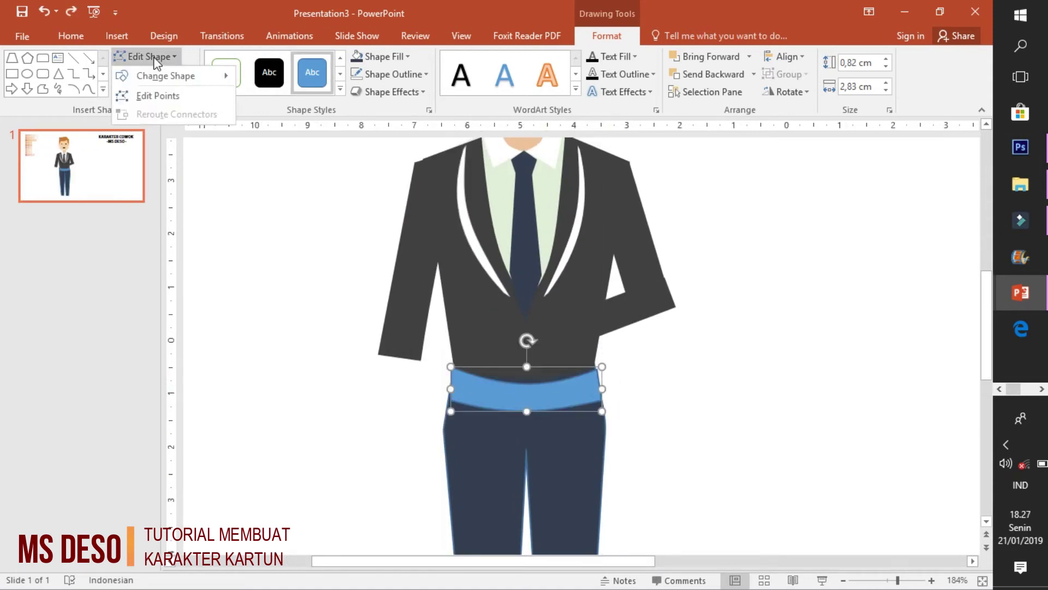
{"action": "left_click", "coordinate": [139, 88]}
{"action": "left_click", "coordinate": [456, 370]}
{"action": "left_click_drag", "start_coordinate": [597, 374], "coordinate": [597, 375]}
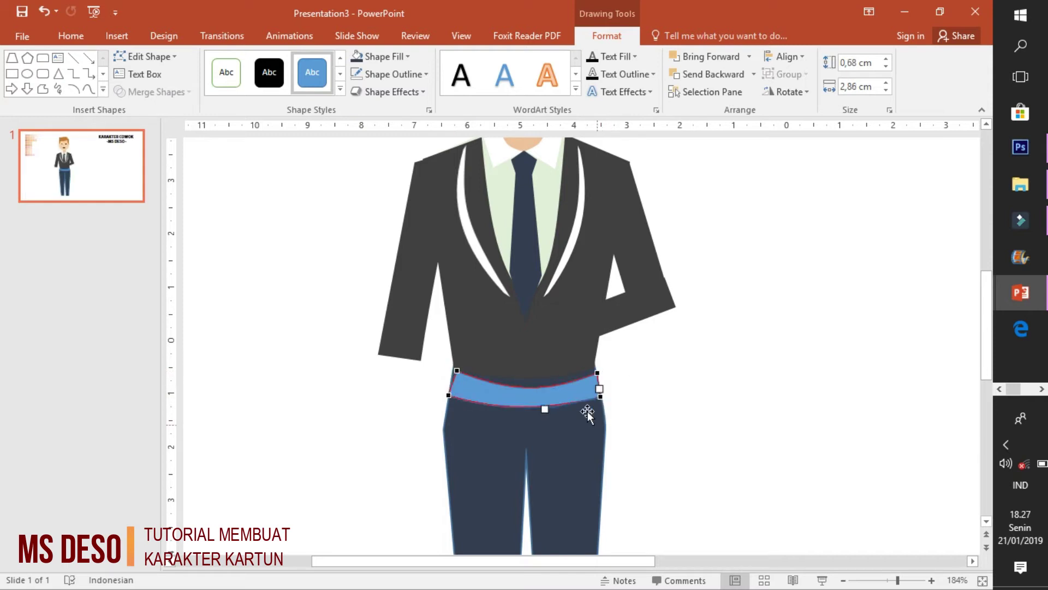
{"action": "left_click_drag", "start_coordinate": [494, 395], "coordinate": [496, 396]}
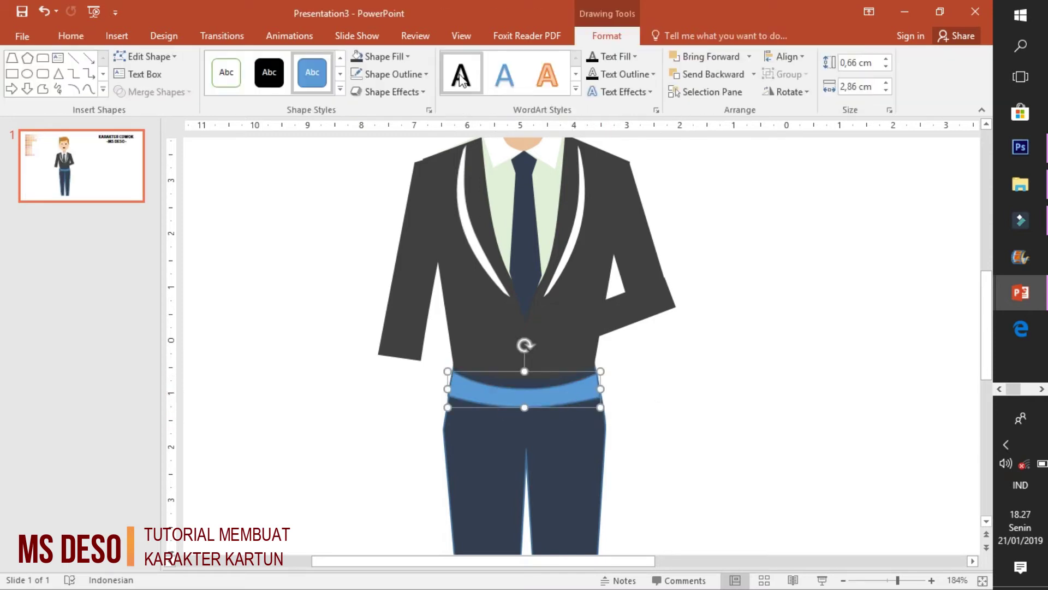
Fill the belt white and remove its outline
{"action": "left_click", "coordinate": [380, 56]}
{"action": "left_click", "coordinate": [356, 91]}
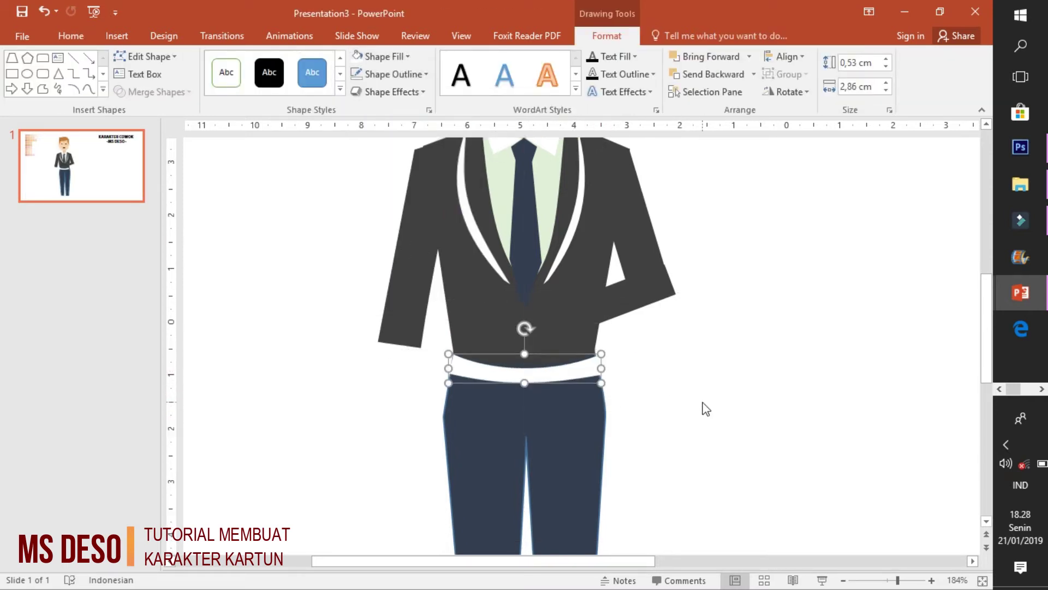
{"action": "left_click", "coordinate": [388, 73]}
{"action": "left_click", "coordinate": [398, 236]}
{"action": "left_click", "coordinate": [703, 324]}
{"action": "scroll", "coordinate": [703, 325], "scroll_direction": "down", "scroll_amount": 2}
{"action": "left_click_drag", "start_coordinate": [893, 581], "coordinate": [882, 581]}
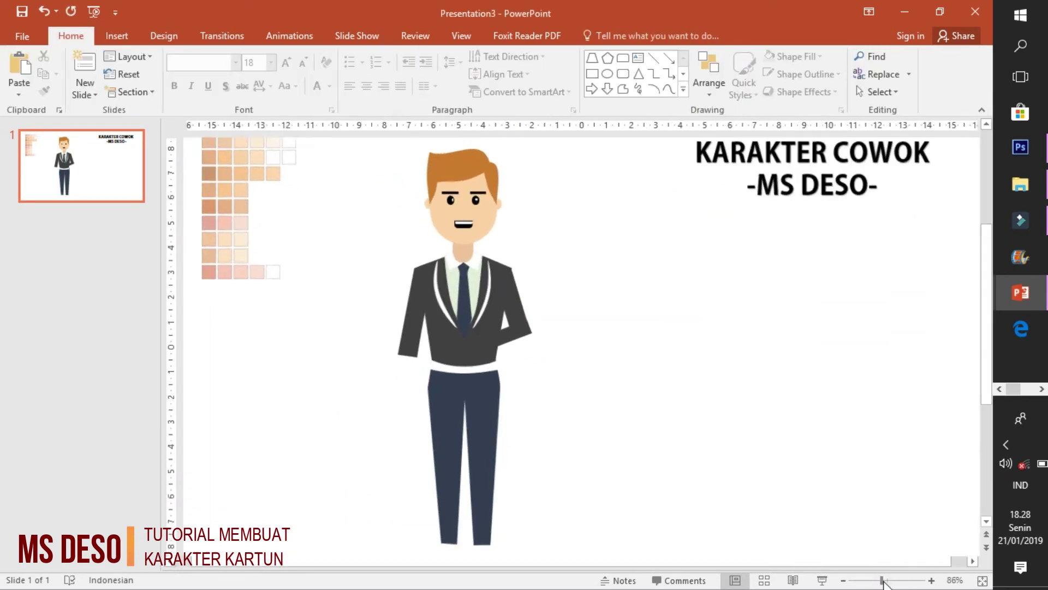
Recolour the belt fill to blue-grey
{"action": "left_click", "coordinate": [480, 357]}
{"action": "left_click", "coordinate": [607, 35]}
{"action": "left_click", "coordinate": [380, 56]}
{"action": "left_click", "coordinate": [397, 113]}
{"action": "left_click", "coordinate": [595, 208]}
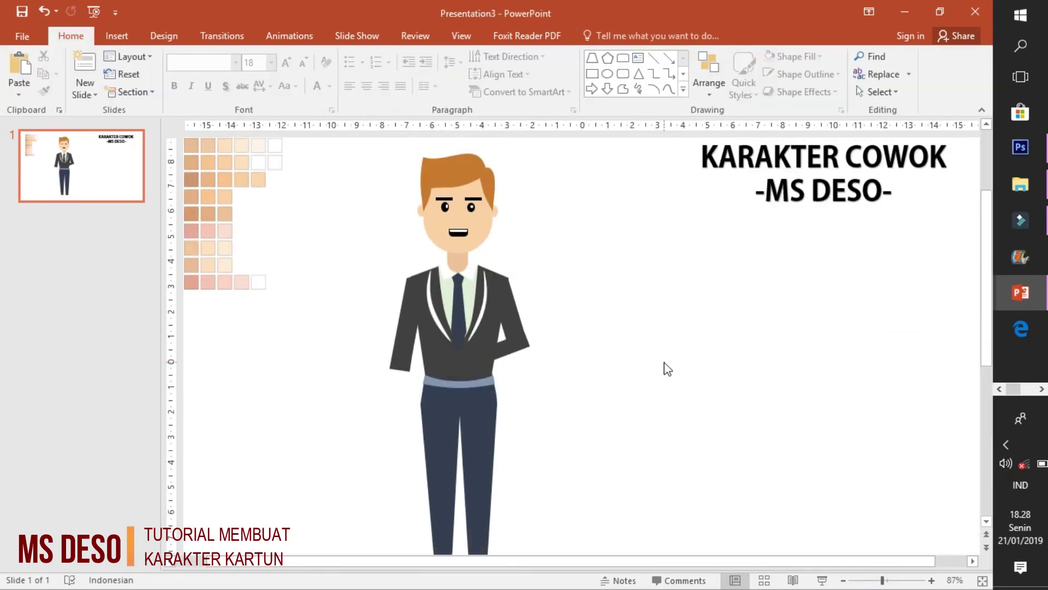
{"action": "scroll", "coordinate": [662, 367], "scroll_direction": "down", "scroll_amount": 1}
Insert an oval to serve as the hand
{"action": "left_click", "coordinate": [117, 36]}
{"action": "left_click", "coordinate": [261, 71]}
{"action": "left_click", "coordinate": [270, 239]}
Place the oval at the left sleeve, fill it skin colour, and reshape it into a hand
{"action": "mouse_move", "coordinate": [382, 324]}
{"action": "left_mouse_down"}
{"action": "mouse_move", "coordinate": [413, 358]}
{"action": "mouse_move", "coordinate": [382, 356]}
{"action": "left_mouse_up"}
{"action": "scroll", "coordinate": [904, 409], "scroll_direction": "up", "scroll_amount": 5, "text": "ctrl"}
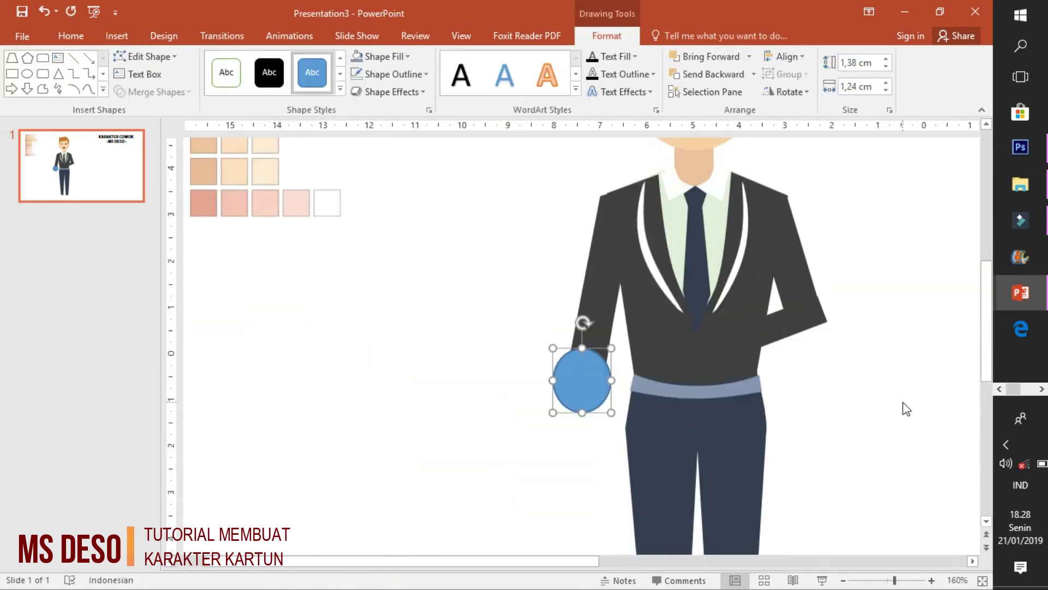
{"action": "left_click", "coordinate": [404, 56]}
{"action": "left_click", "coordinate": [403, 247]}
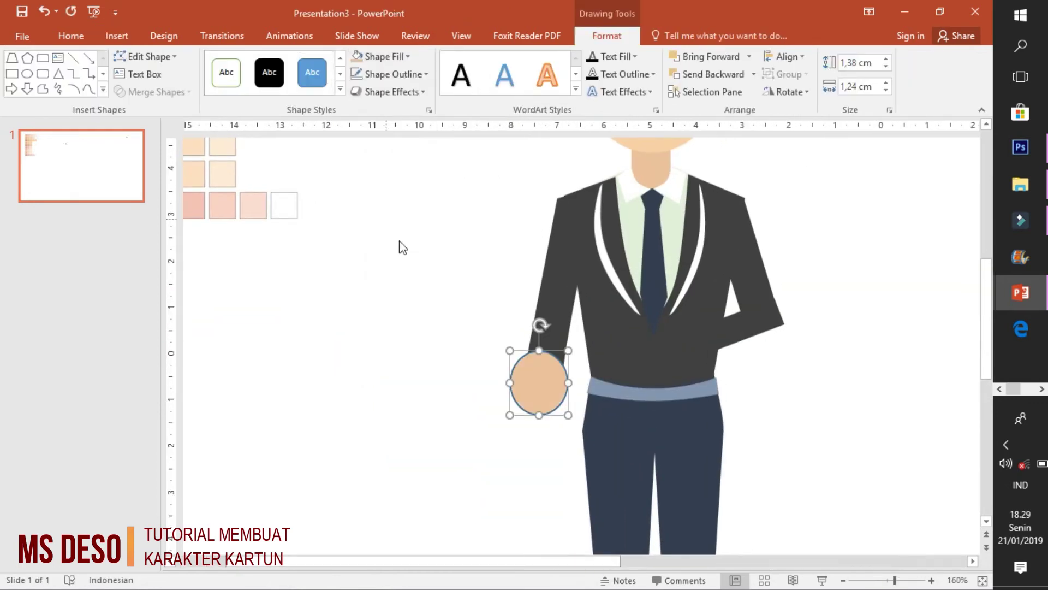
{"action": "left_click_drag", "start_coordinate": [552, 412], "coordinate": [571, 413]}
{"action": "left_click", "coordinate": [511, 385]}
{"action": "mouse_move", "coordinate": [502, 408]}
{"action": "left_mouse_down"}
{"action": "mouse_move", "coordinate": [550, 393]}
{"action": "mouse_move", "coordinate": [518, 414]}
{"action": "mouse_move", "coordinate": [535, 390]}
{"action": "left_mouse_up"}
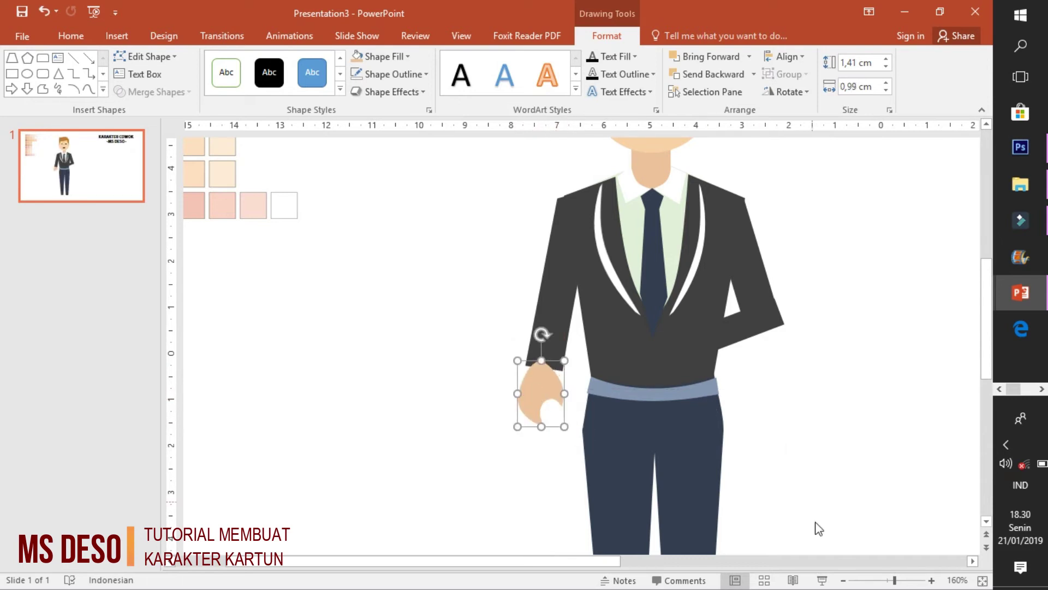
Move the hand to the sleeve end and stretch the left sleeve down to meet it
{"action": "left_click", "coordinate": [814, 529]}
{"action": "scroll", "coordinate": [814, 529], "scroll_direction": "down", "scroll_amount": 5}
{"action": "left_click_drag", "start_coordinate": [510, 437], "coordinate": [520, 436]}
{"action": "left_click", "coordinate": [491, 415]}
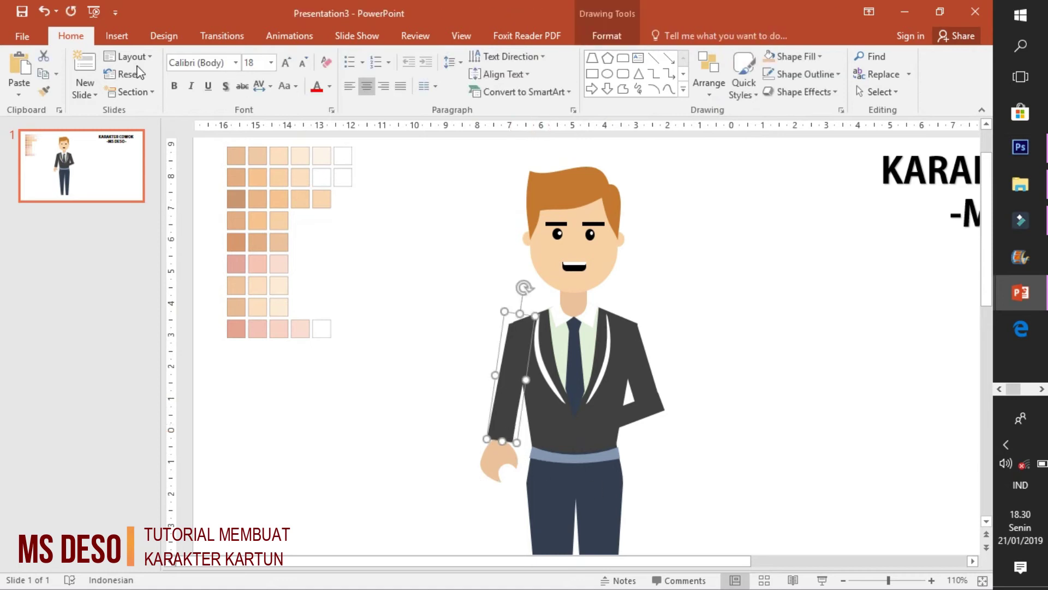
{"action": "left_click_drag", "start_coordinate": [888, 579], "coordinate": [891, 580]}
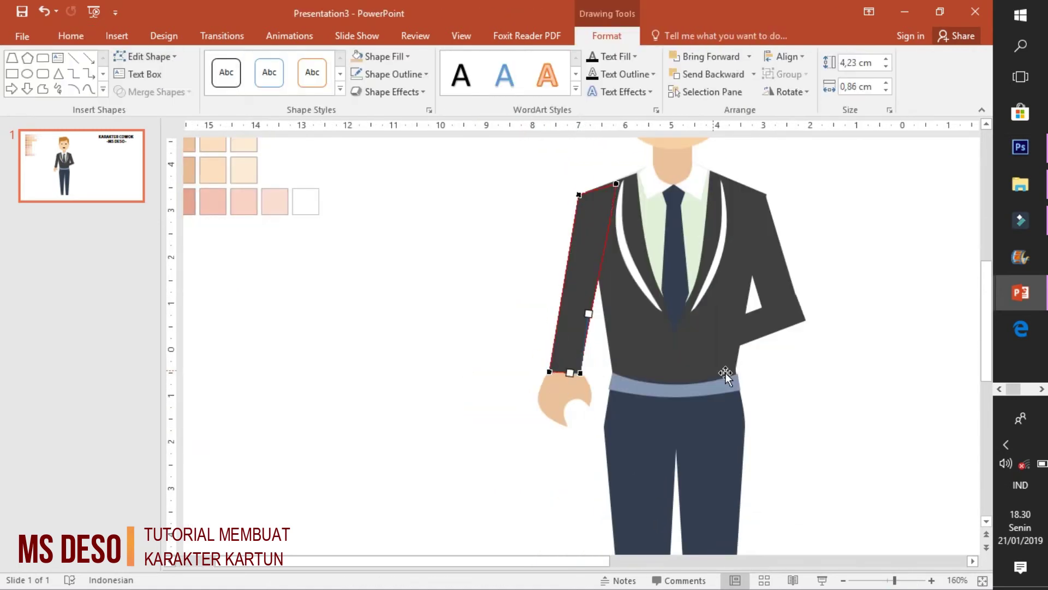
{"action": "left_click", "coordinate": [635, 329]}
{"action": "scroll", "coordinate": [636, 330], "scroll_direction": "down", "scroll_amount": 4}
{"action": "scroll", "coordinate": [635, 329], "scroll_direction": "up", "scroll_amount": 3}
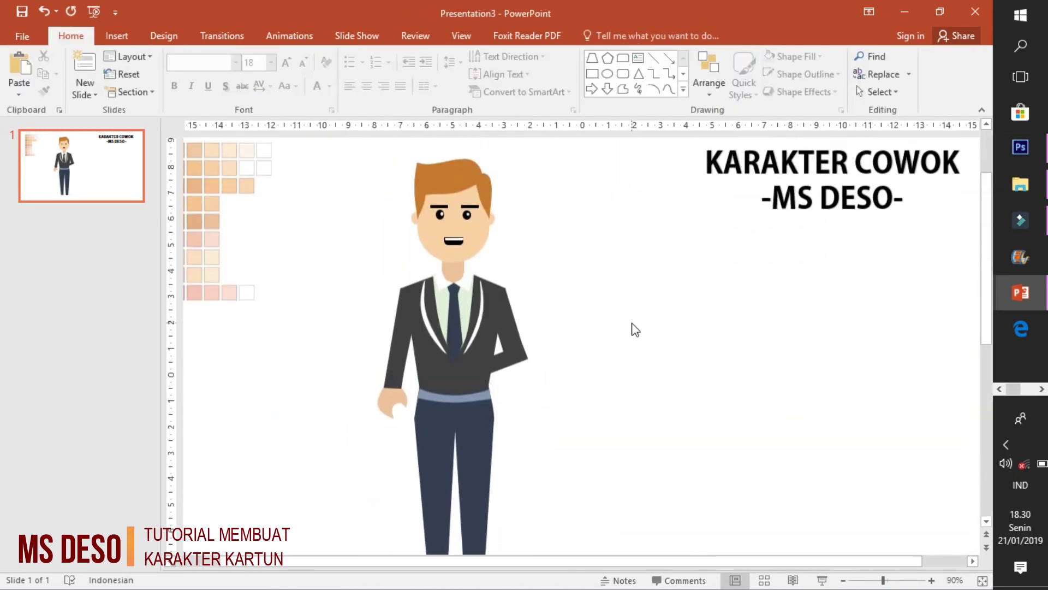
{"action": "scroll", "coordinate": [635, 330], "scroll_direction": "down", "scroll_amount": 2}
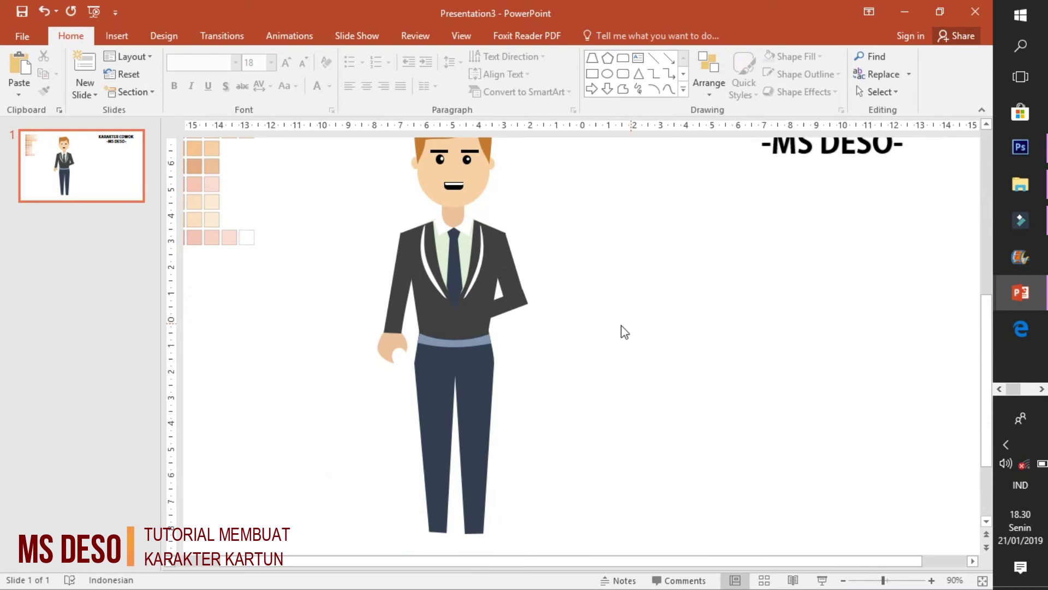
{"action": "scroll", "coordinate": [517, 302], "scroll_direction": "down", "scroll_amount": 1}
{"action": "left_click", "coordinate": [117, 36]}
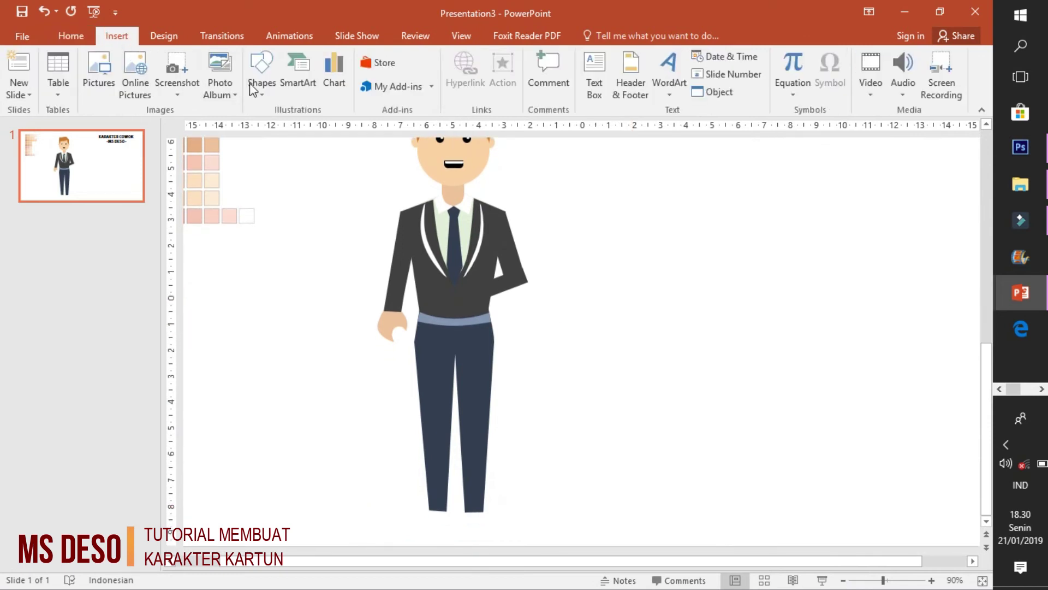
Draw a snipped rectangle under the right trouser leg and size it as a shoe
{"action": "left_click", "coordinate": [266, 99]}
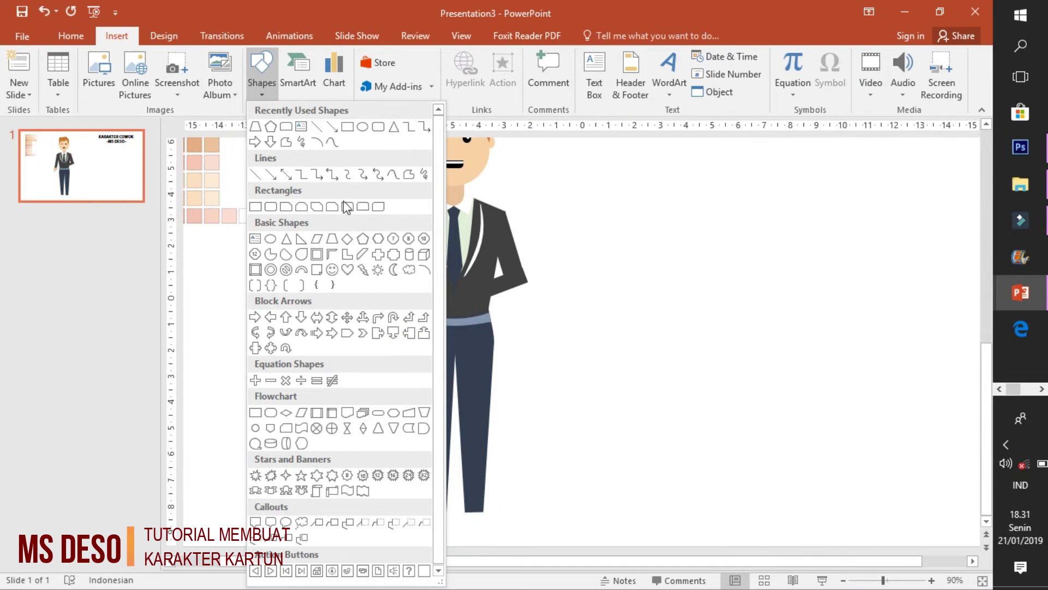
{"action": "left_click", "coordinate": [333, 207]}
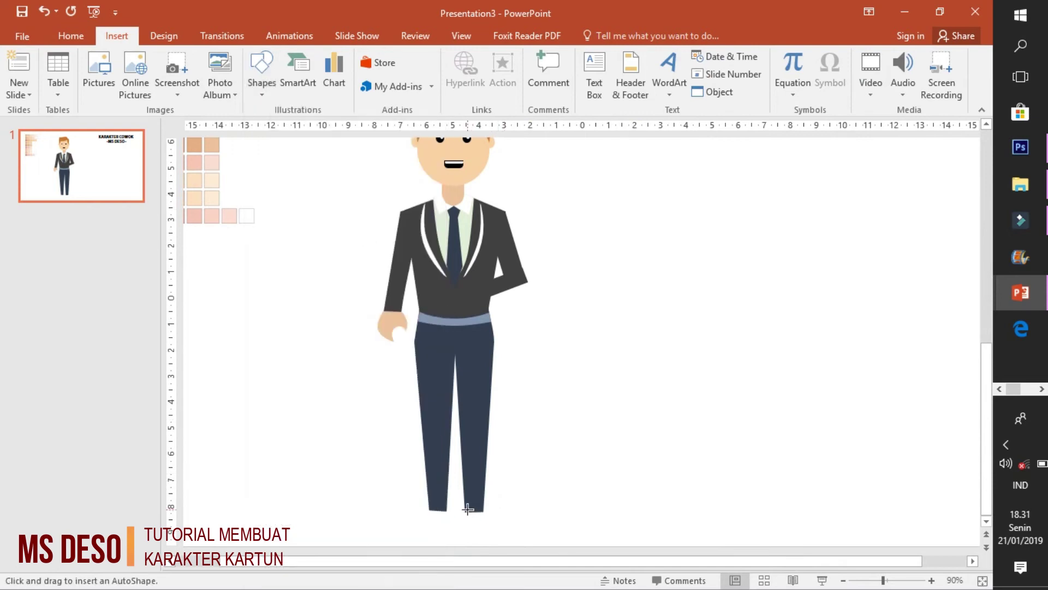
{"action": "left_click_drag", "start_coordinate": [468, 509], "coordinate": [509, 540]}
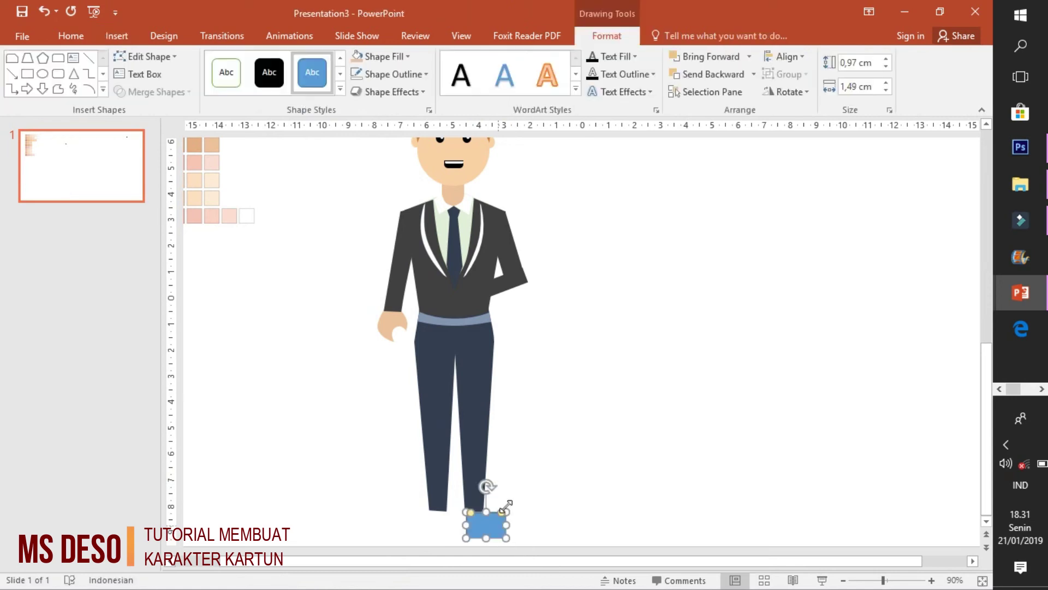
{"action": "scroll", "coordinate": [492, 507], "scroll_direction": "up", "scroll_amount": 5, "text": "ctrl"}
{"action": "left_click_drag", "start_coordinate": [616, 456], "coordinate": [590, 457]}
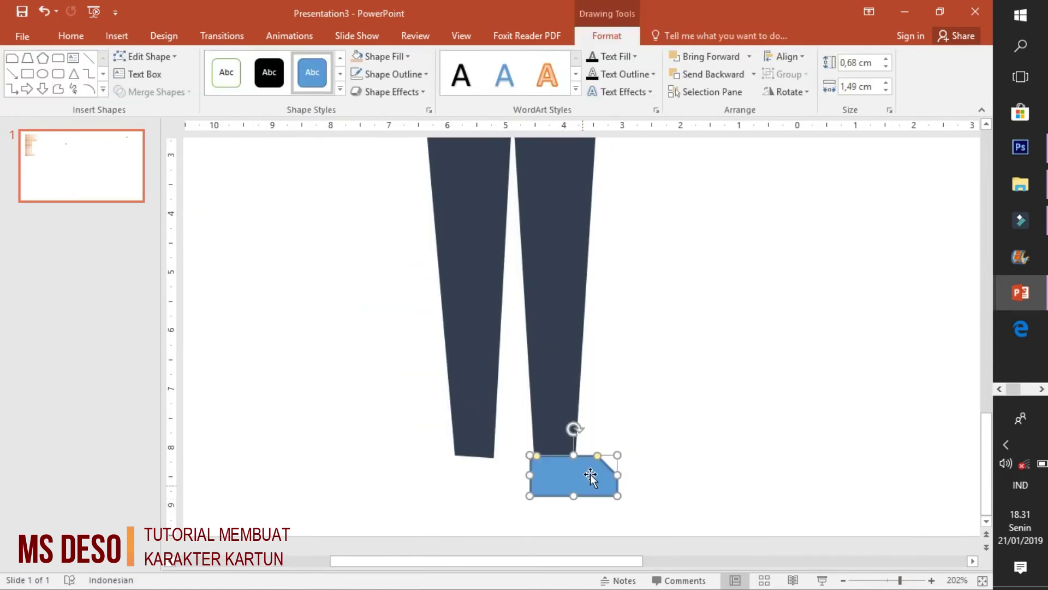
{"action": "mouse_move", "coordinate": [573, 512]}
{"action": "left_mouse_down"}
{"action": "mouse_move", "coordinate": [573, 494]}
{"action": "mouse_move", "coordinate": [596, 492]}
{"action": "left_mouse_up"}
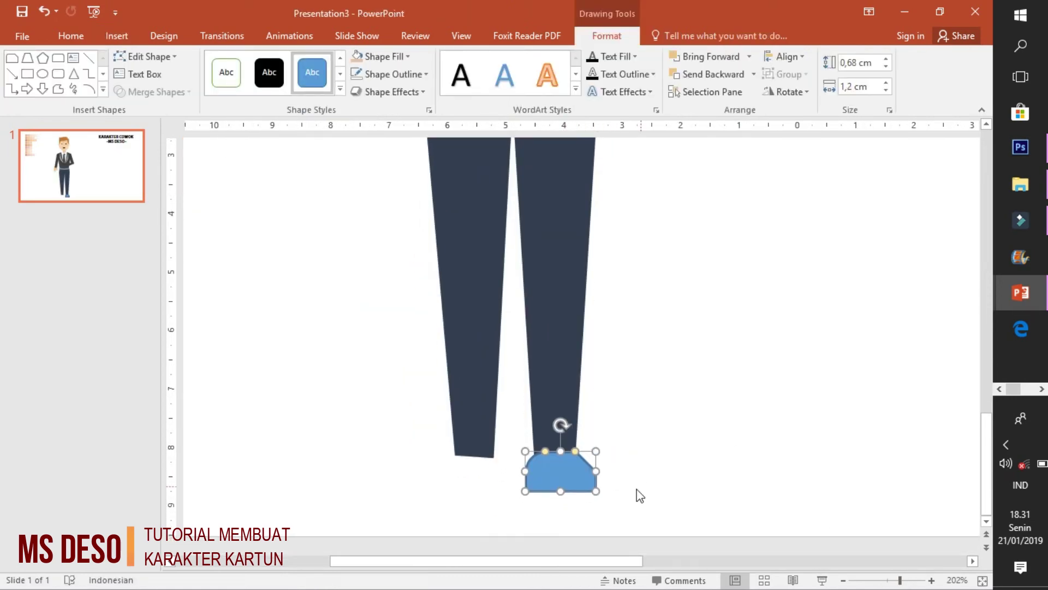
{"action": "left_click", "coordinate": [844, 580]}
{"action": "left_click_drag", "start_coordinate": [874, 580], "coordinate": [905, 580]}
{"action": "mouse_move", "coordinate": [628, 453]}
{"action": "left_mouse_down"}
{"action": "mouse_move", "coordinate": [649, 453]}
{"action": "mouse_move", "coordinate": [653, 466]}
{"action": "left_mouse_up"}
Slope the shoe's top-right edge with Edit Points and fill it black
{"action": "left_click", "coordinate": [144, 57]}
{"action": "left_click", "coordinate": [145, 82]}
{"action": "left_click", "coordinate": [617, 464]}
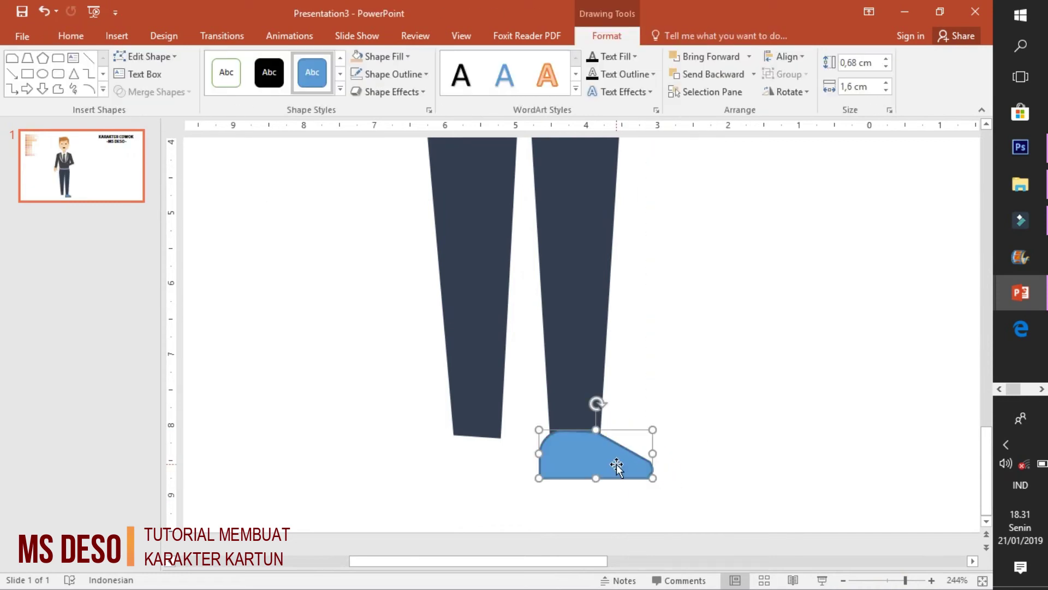
{"action": "scroll", "coordinate": [649, 336], "scroll_direction": "down", "scroll_amount": 5, "text": "ctrl"}
{"action": "left_click", "coordinate": [407, 56]}
{"action": "left_click", "coordinate": [370, 83]}
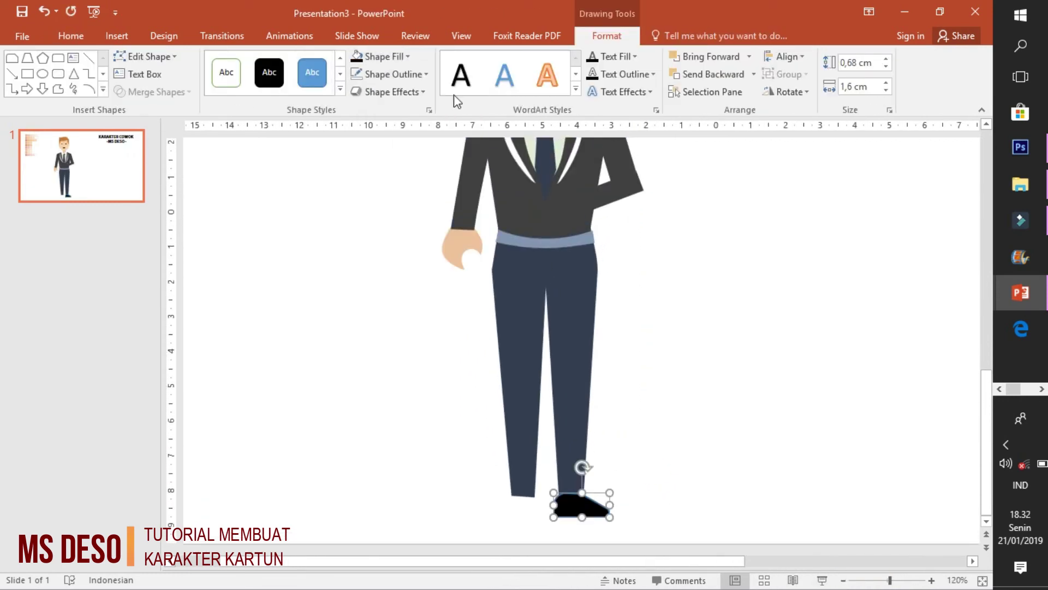
{"action": "left_click", "coordinate": [694, 409]}
Paste a copy of the shoe under the left trouser leg
{"action": "right_click", "coordinate": [595, 499]}
{"action": "left_click", "coordinate": [648, 304]}
{"action": "mouse_move", "coordinate": [696, 214]}
{"action": "left_mouse_down"}
{"action": "mouse_move", "coordinate": [569, 374]}
{"action": "mouse_move", "coordinate": [510, 502]}
{"action": "left_mouse_up"}
{"action": "scroll", "coordinate": [464, 516], "scroll_direction": "down", "scroll_amount": 2}
Send the shoe behind the trouser leg and zoom out to the whole slide
{"action": "left_click", "coordinate": [463, 516]}
{"action": "left_click", "coordinate": [709, 76]}
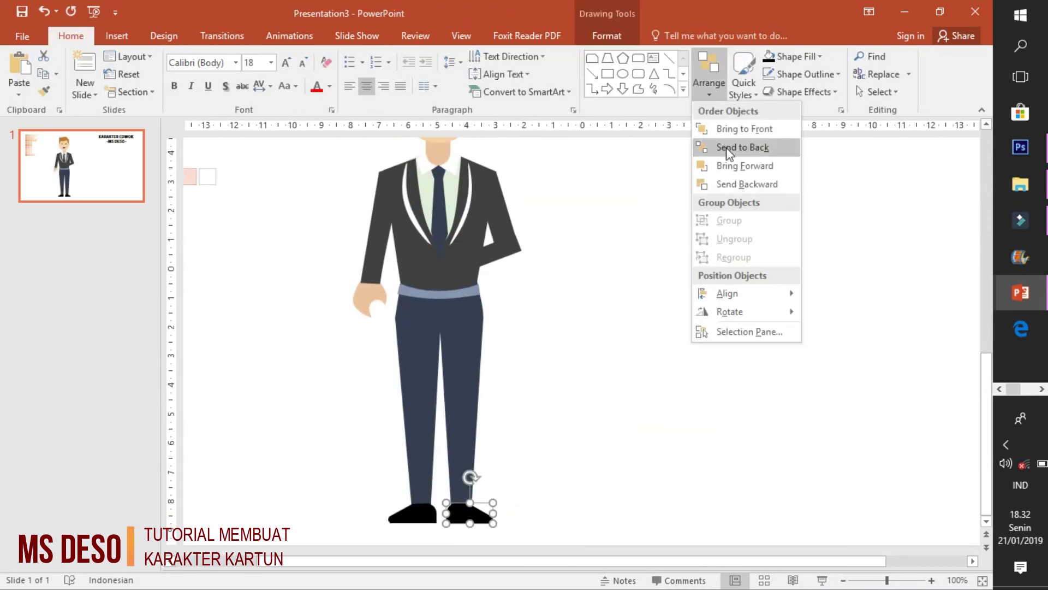
{"action": "left_click", "coordinate": [727, 148]}
{"action": "left_click", "coordinate": [709, 77]}
{"action": "left_click", "coordinate": [592, 475]}
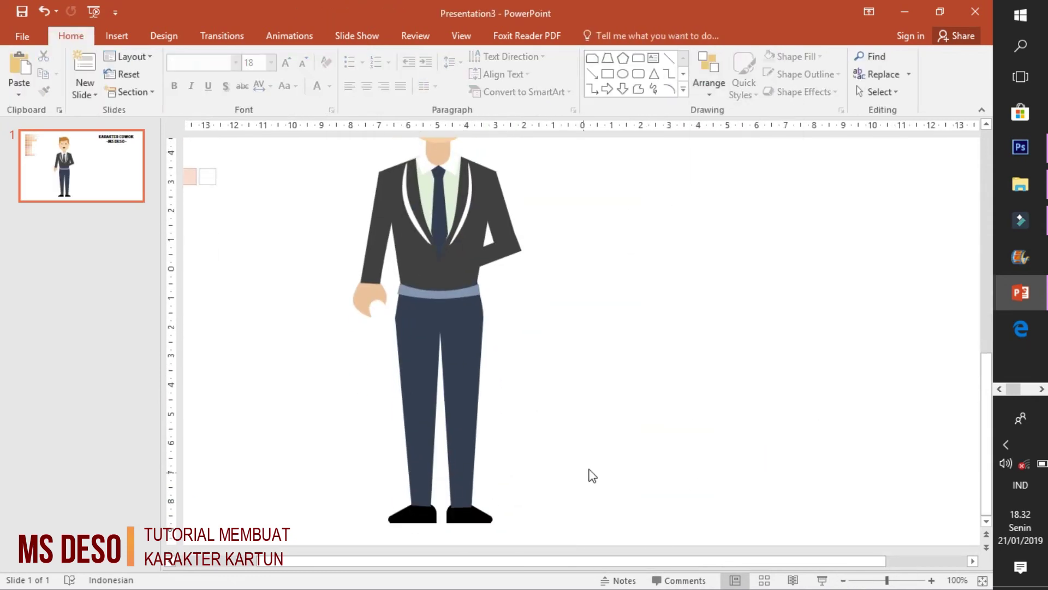
{"action": "left_click", "coordinate": [844, 580]}
{"action": "left_click", "coordinate": [845, 581]}
{"action": "left_click", "coordinate": [844, 581]}
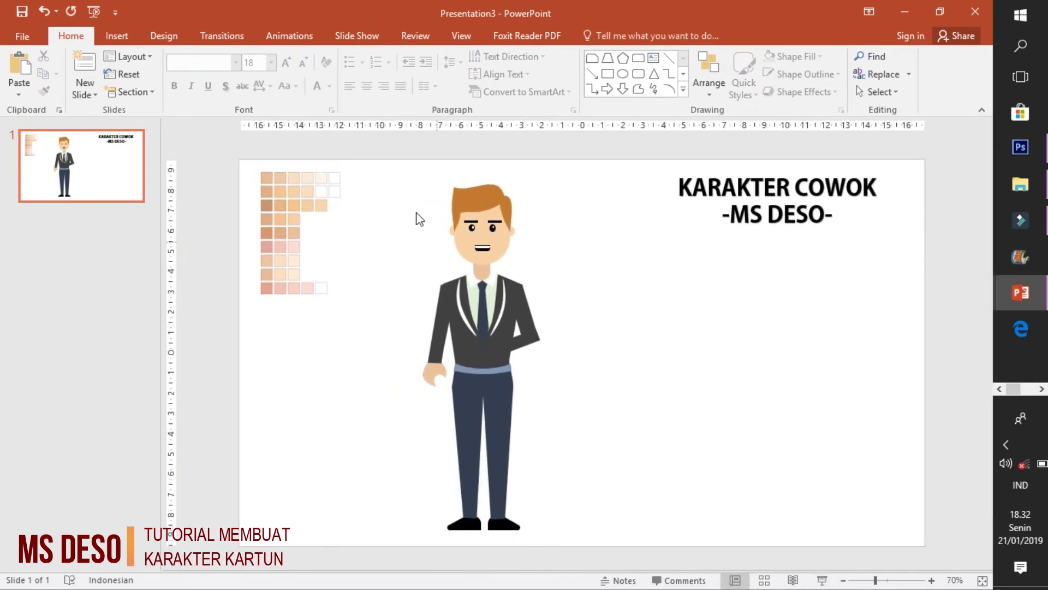
Marquee-select every part of the boy, group them, and nudge the group into place
{"action": "left_click_drag", "start_coordinate": [392, 170], "coordinate": [627, 521]}
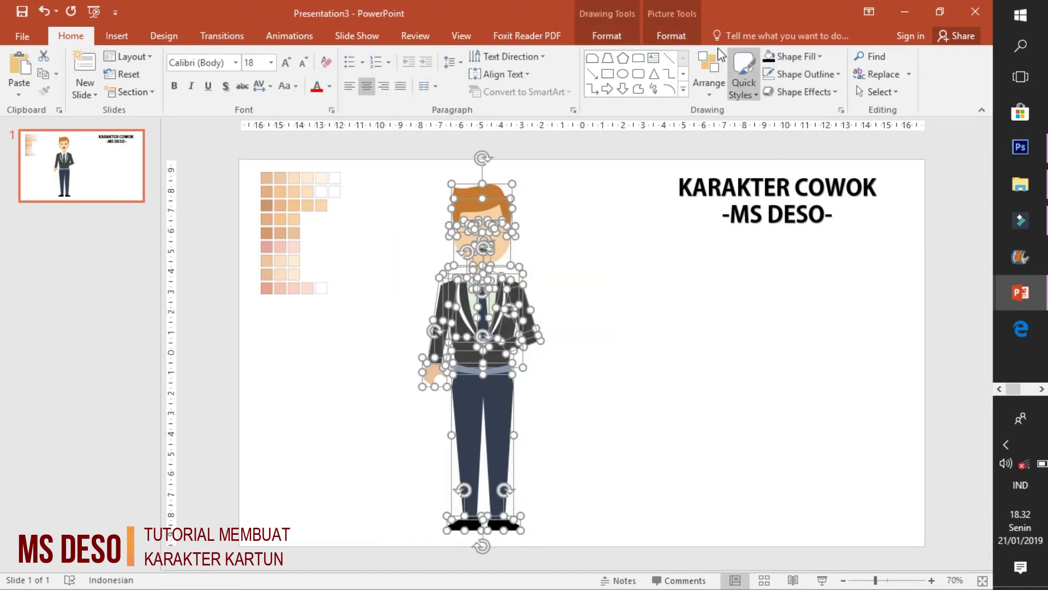
{"action": "left_click", "coordinate": [688, 34]}
{"action": "left_click", "coordinate": [785, 73]}
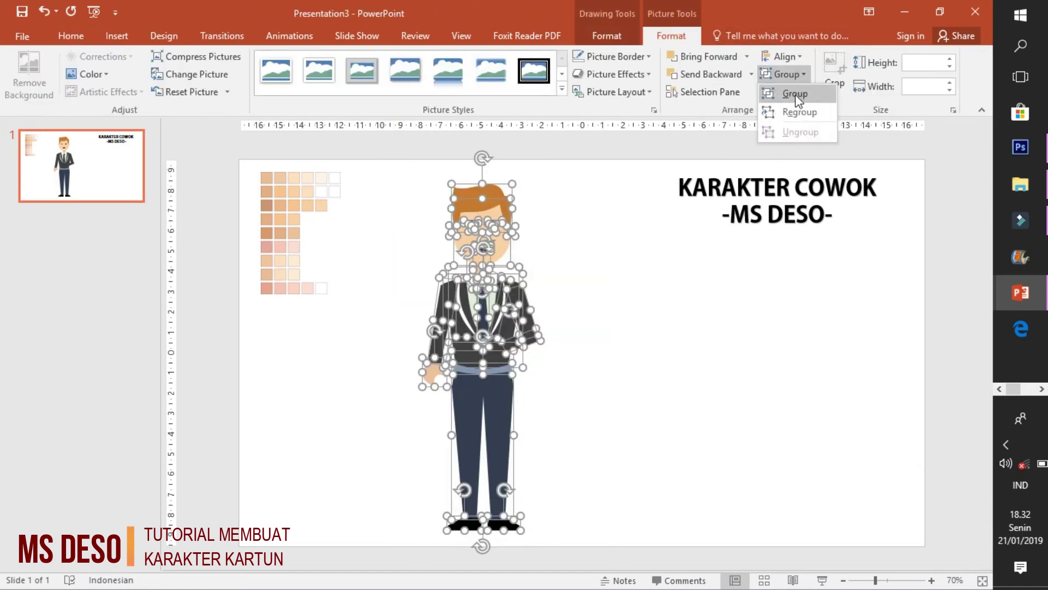
{"action": "left_click", "coordinate": [795, 94]}
{"action": "left_click", "coordinate": [695, 290]}
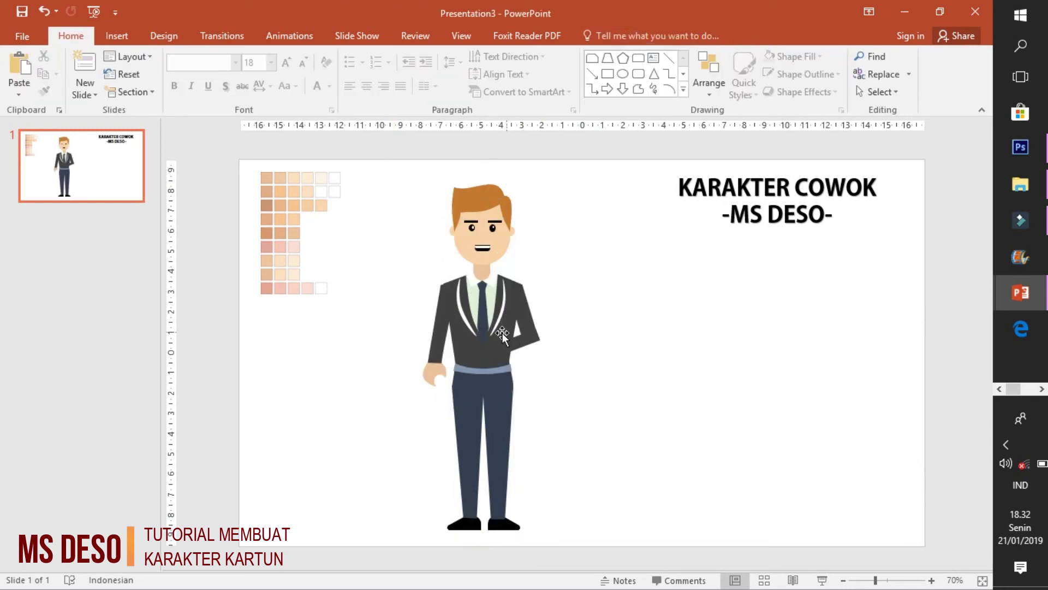
{"action": "mouse_move", "coordinate": [493, 355]}
{"action": "left_mouse_down"}
{"action": "mouse_move", "coordinate": [493, 336]}
{"action": "mouse_move", "coordinate": [478, 341]}
{"action": "left_mouse_up"}
{"action": "left_click", "coordinate": [647, 350]}
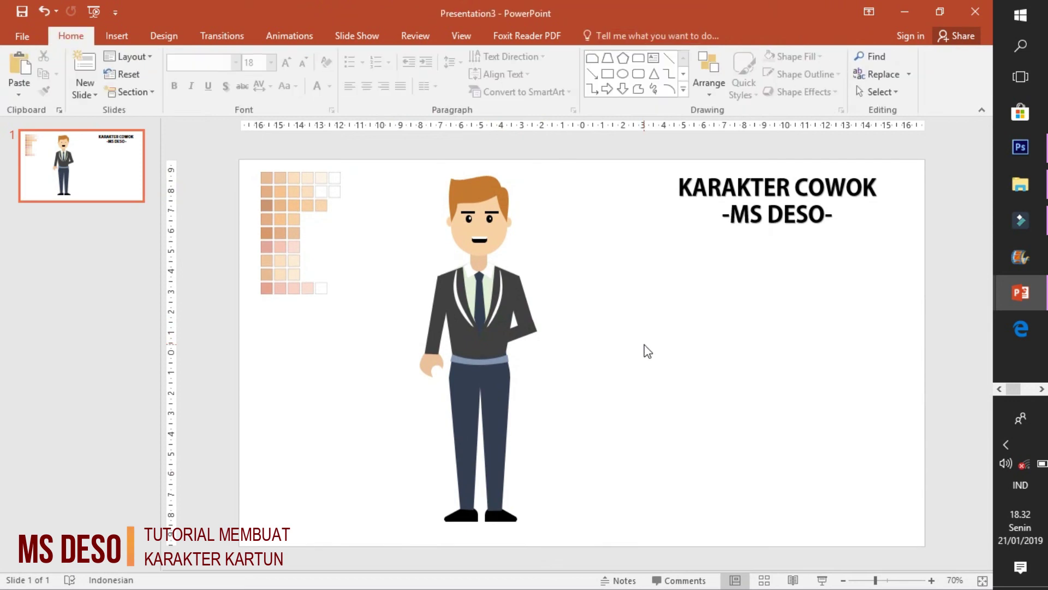
Add WordArt beside the character reading NEXT VIDEO / KARAKTER CEWEK / JANGAN LUPA / SUBSCRIBE YA
{"action": "left_click", "coordinate": [117, 37]}
{"action": "left_click", "coordinate": [667, 87]}
{"action": "left_click_drag", "start_coordinate": [497, 345], "coordinate": [632, 343]}
{"action": "type", "text": "NEXT VID"}
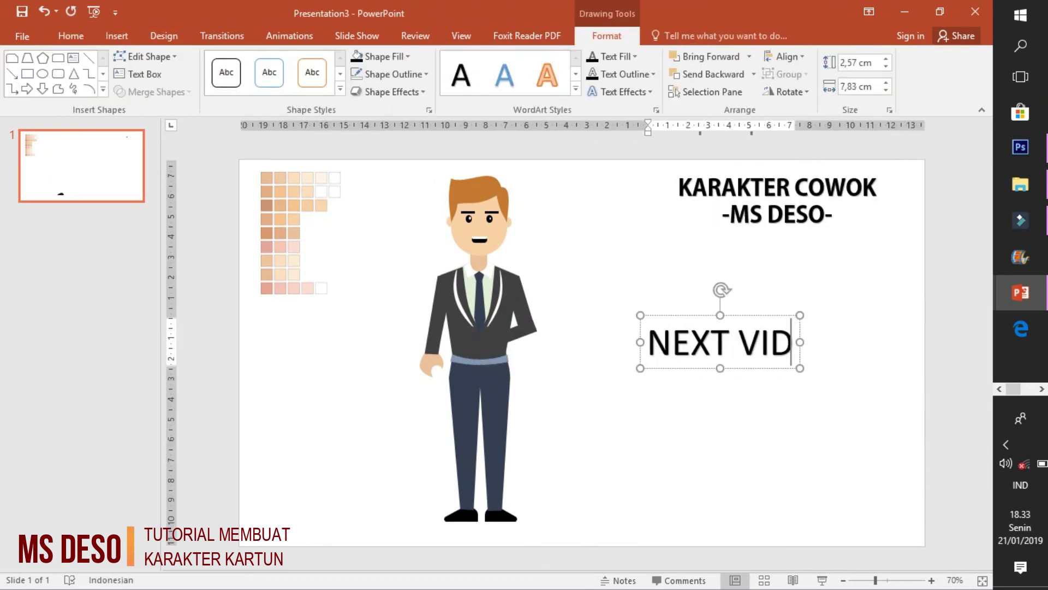
{"action": "type", "text": "EO"}
{"action": "key", "text": "Return"}
{"action": "type", "text": "RAKTER CEWEK"}
{"action": "key", "text": "Return"}
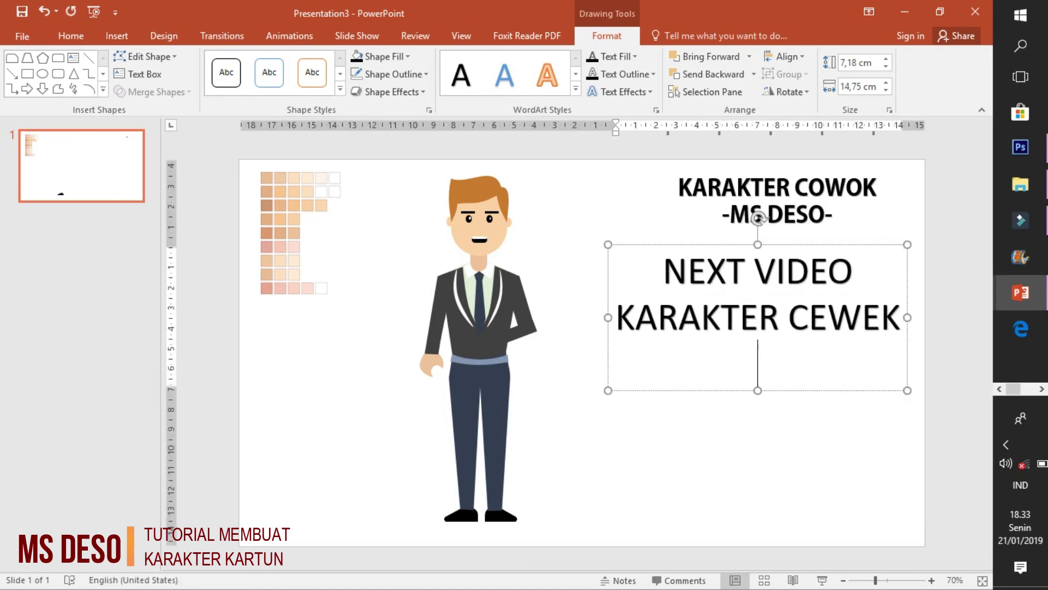
{"action": "type", "text": "JANGAN LUPA"}
{"action": "key", "text": "Return"}
{"action": "type", "text": "SUBSCRIBE YA"}
{"action": "left_click", "coordinate": [670, 477]}
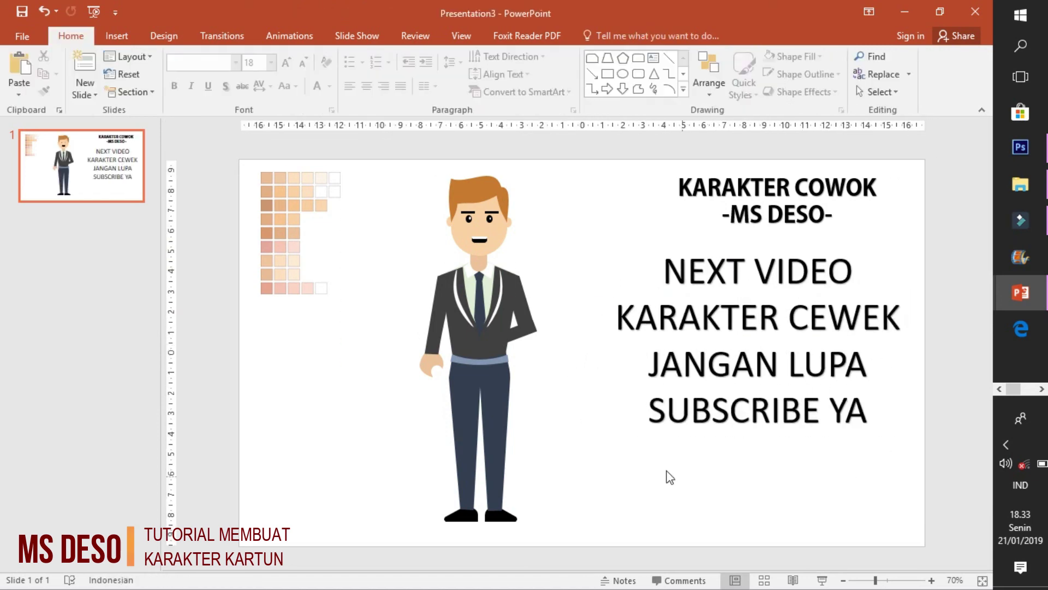
Set all the WordArt text to the Adobe Gothic font
{"action": "left_click", "coordinate": [775, 431]}
{"action": "key", "text": "ctrl+a"}
{"action": "left_click", "coordinate": [235, 62]}
{"action": "left_click", "coordinate": [268, 151]}
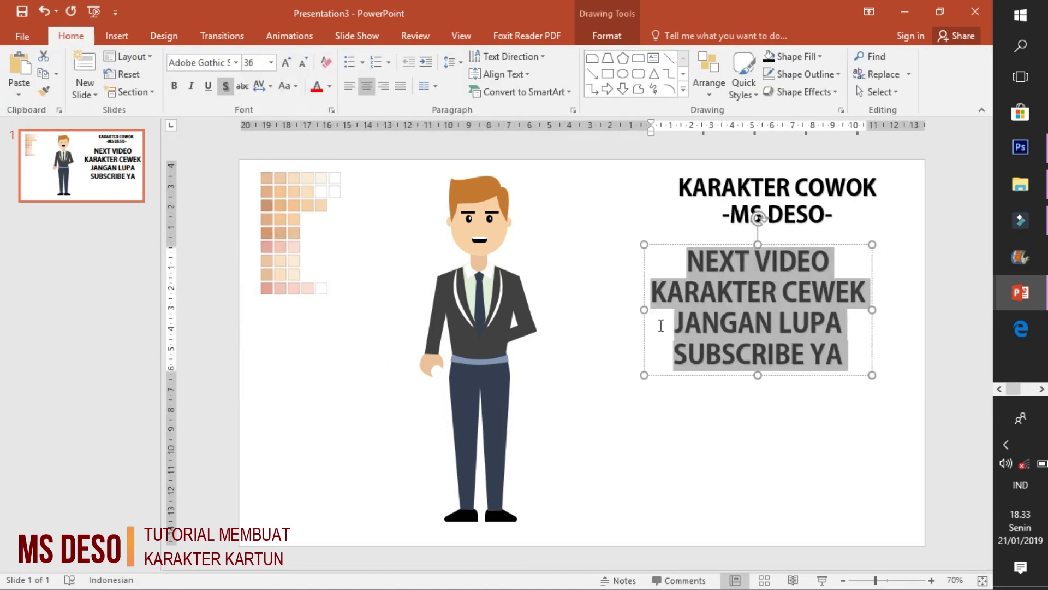
{"action": "left_click", "coordinate": [745, 244]}
{"action": "left_click", "coordinate": [688, 475]}
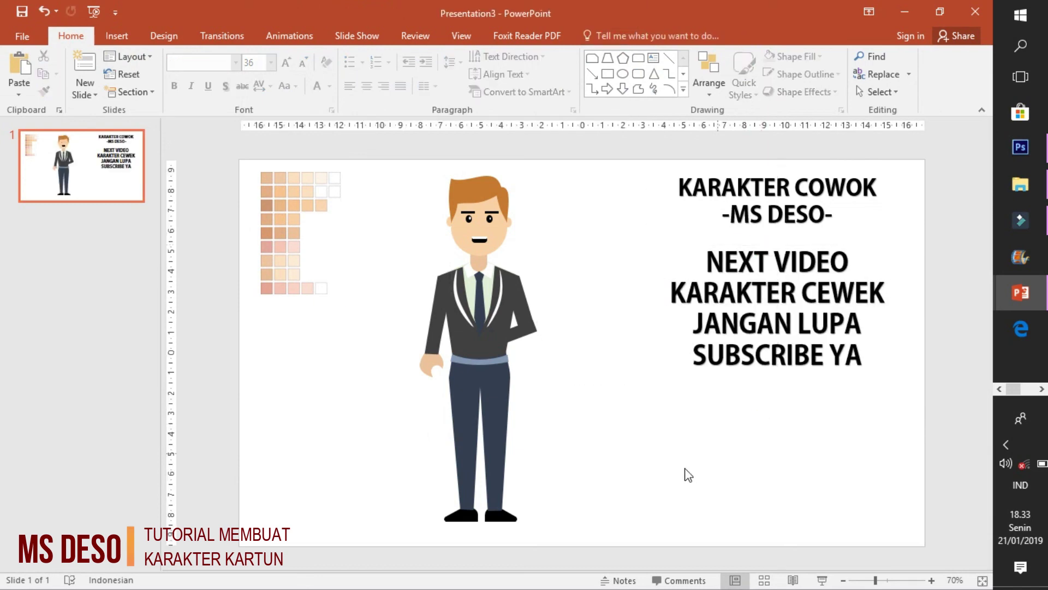